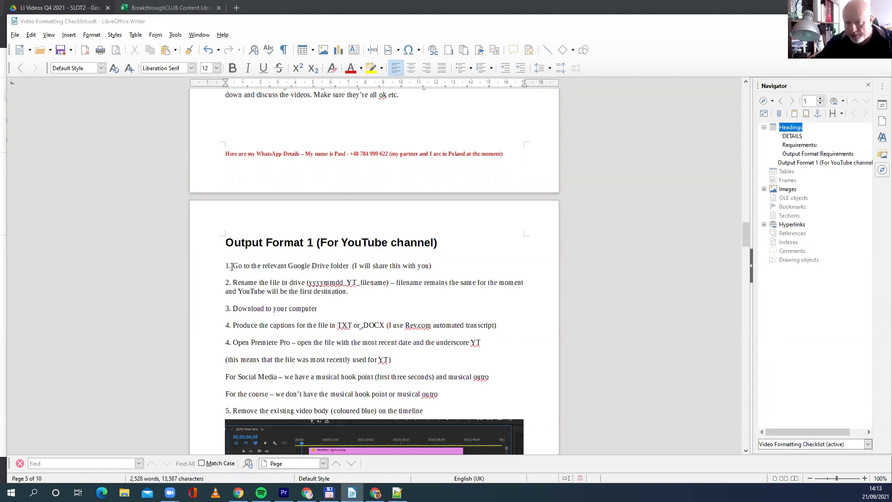
Step: Mark the checklist's Google Drive folder instruction and switch to the LI Videos Q4 2021 folder in Google Drive
drag(231, 266, 350, 266)
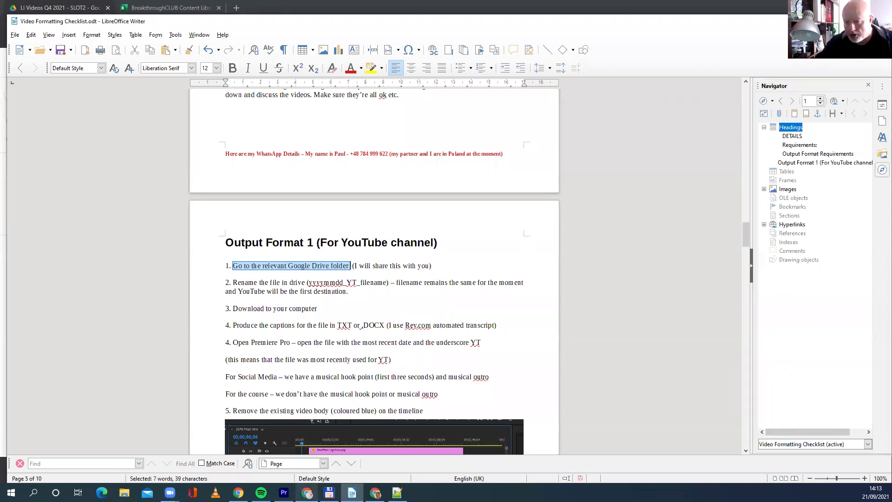
mouse_move(307, 492)
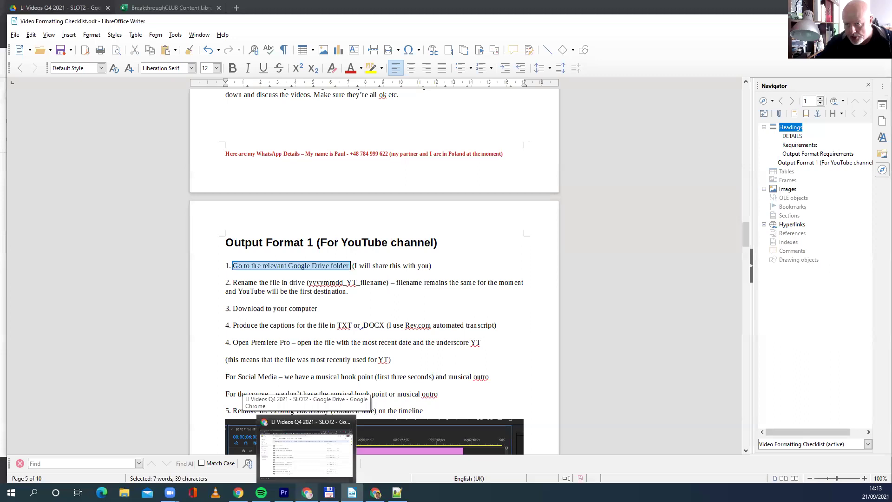
click(306, 449)
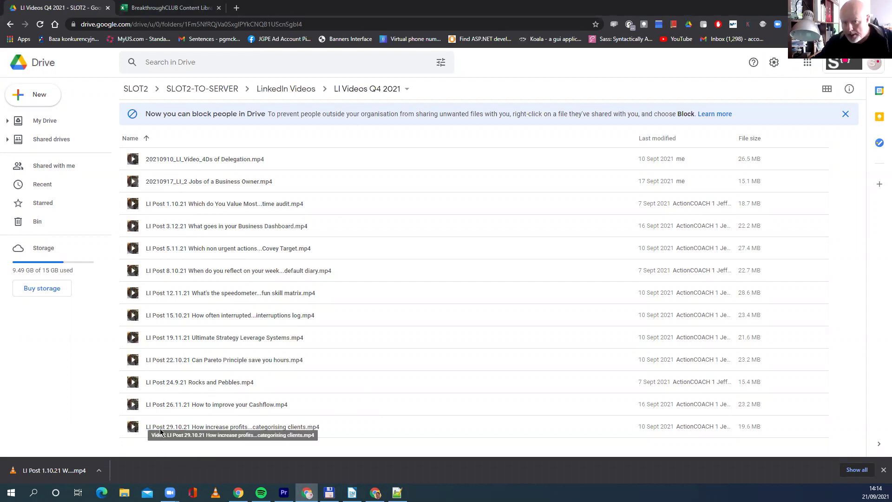
Step: Rename the video LI Post 24.9.21 Rocks and Pebbles.mp4 as 20210924_YT_Rocks and Pebbles.mp4
click(168, 385)
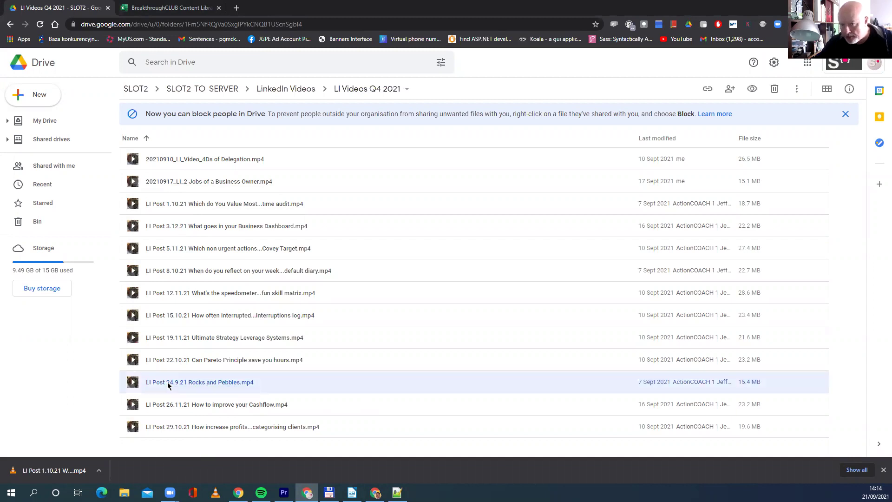
right_click(168, 385)
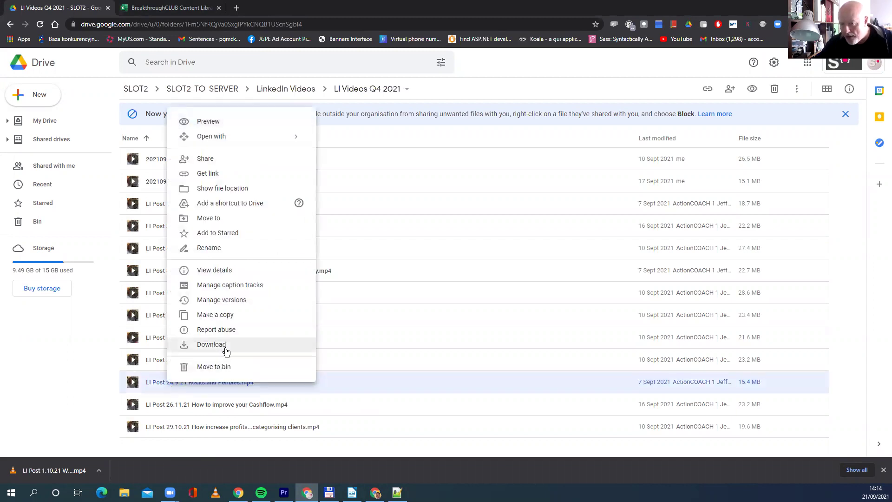
click(209, 248)
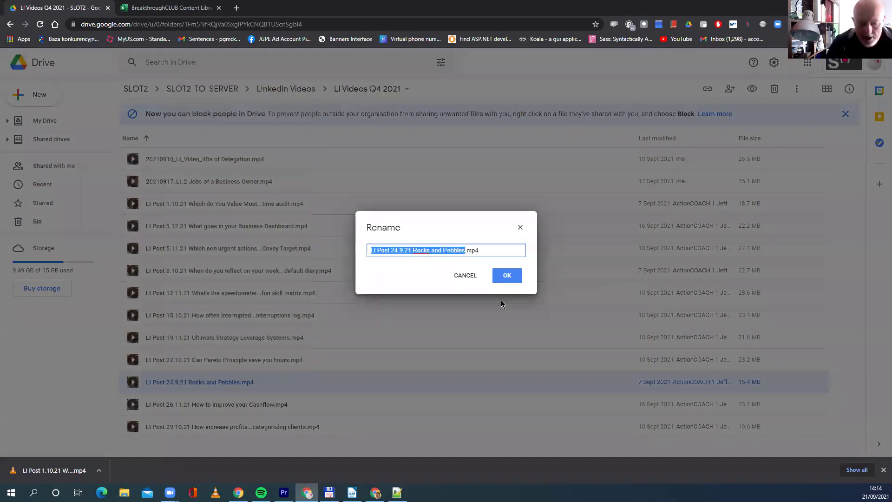
key(Home)
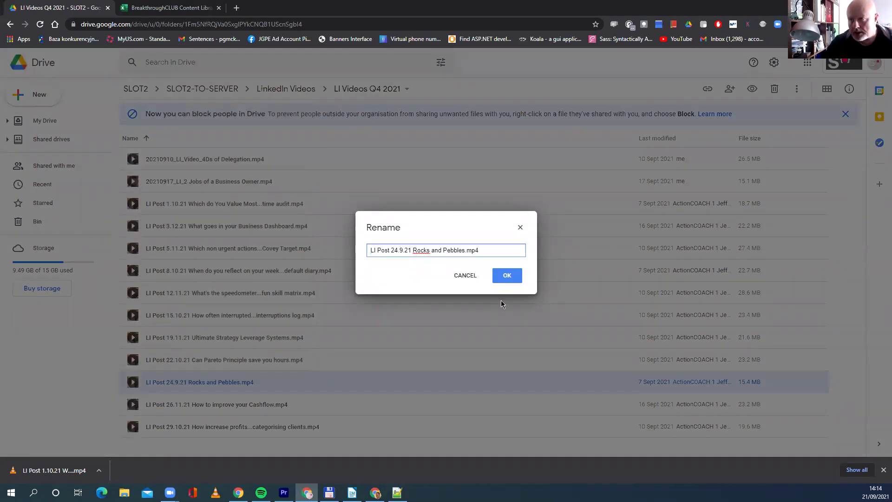
drag(413, 251, 327, 243)
key(BackSpace)
text(20210)
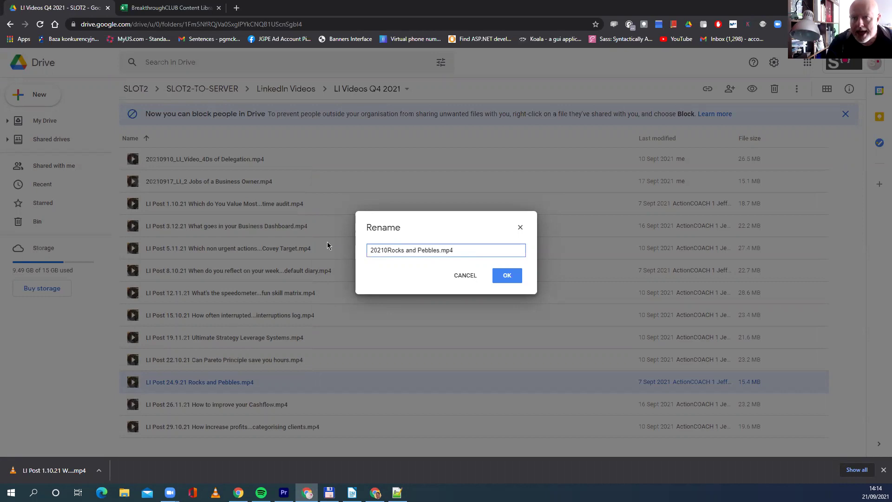
text(924_)
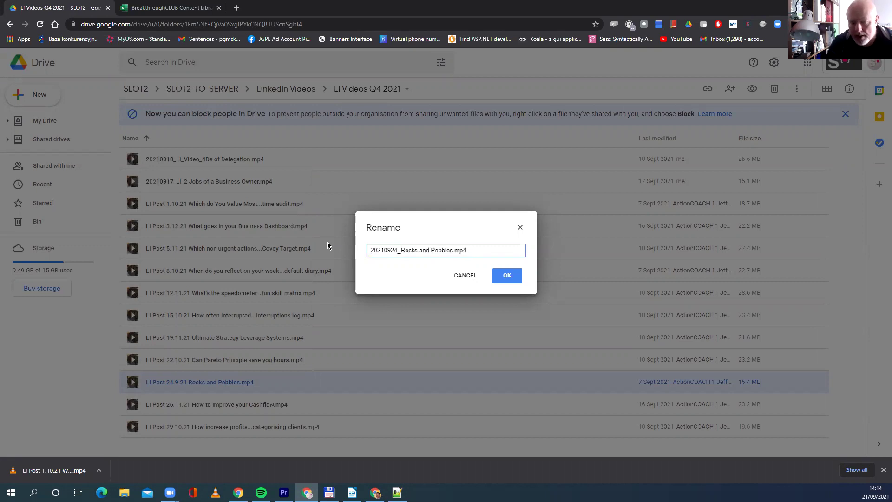
text(YT_)
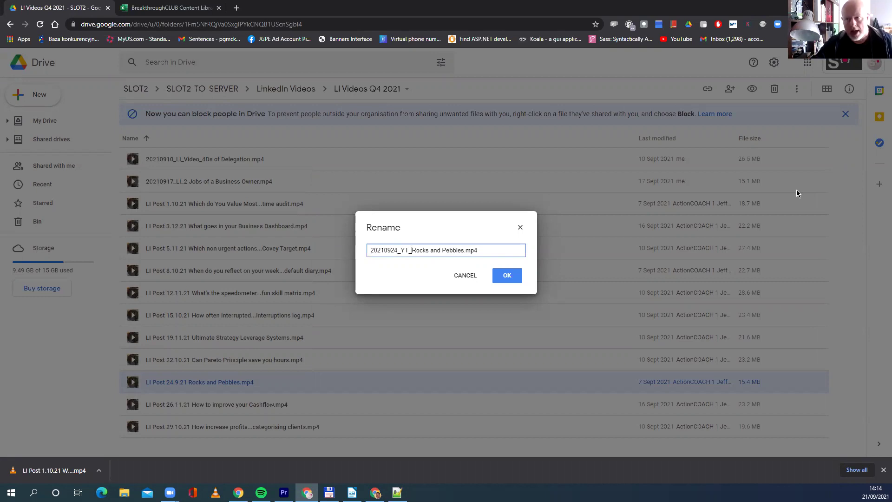
click(509, 276)
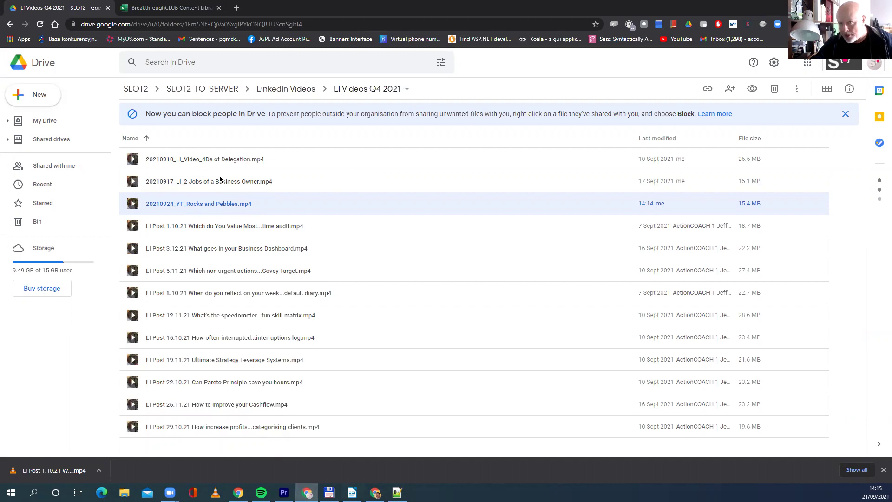
Step: Download 20210924_YT_Rocks and Pebbles.mp4 to the computer
right_click(219, 203)
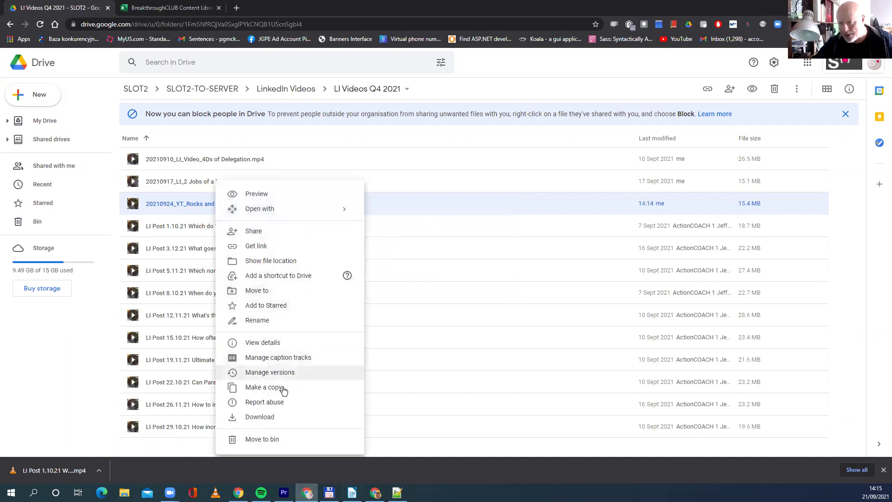
click(264, 417)
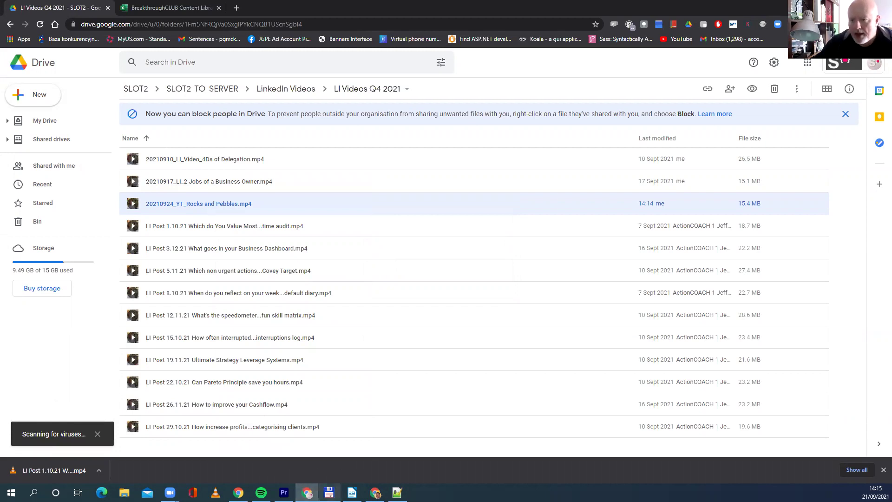
Step: Return to the Video Formatting Checklist in LibreOffice Writer and review instructions 2 and 3 on renaming and downloading
click(352, 493)
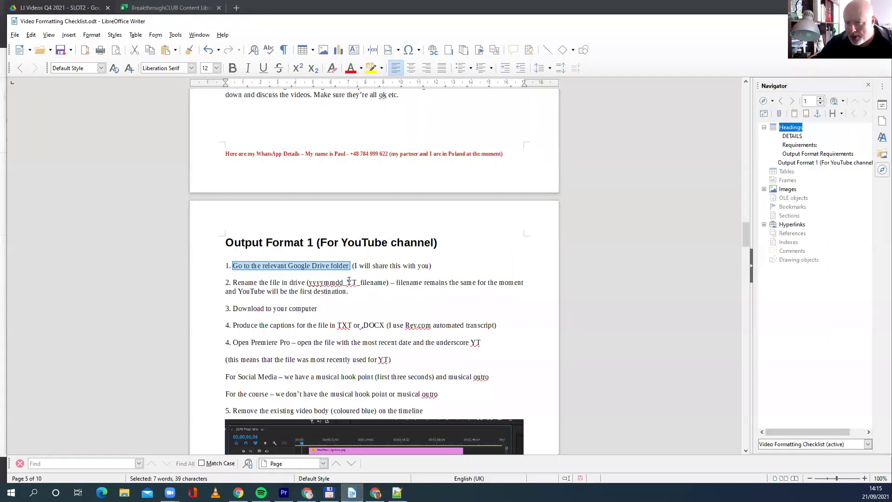
drag(357, 293, 225, 283)
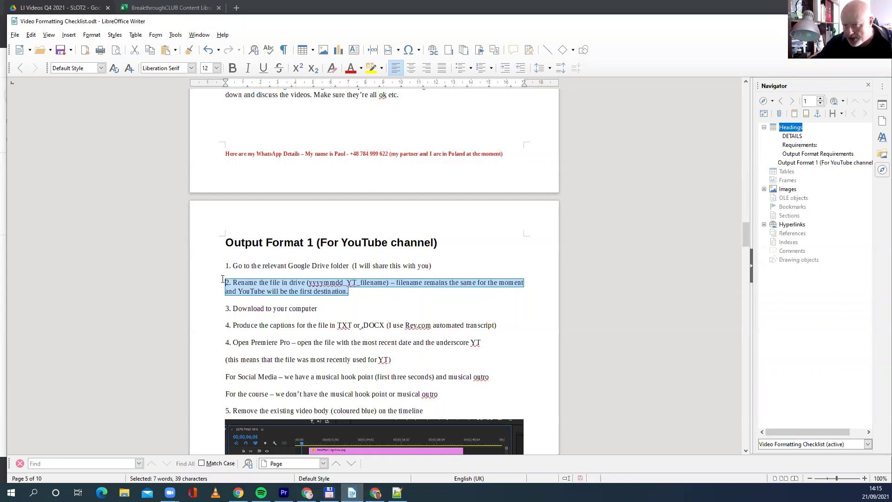
drag(225, 321, 211, 307)
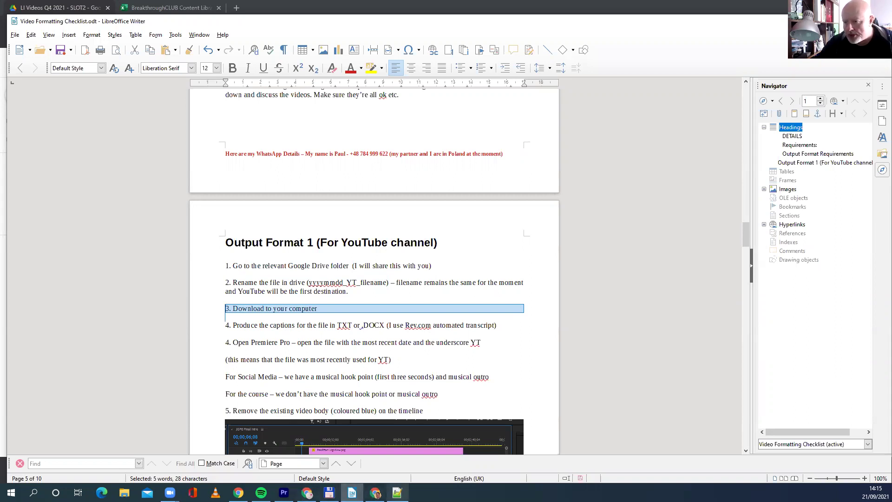
Step: Switch to Rev in Chrome, show My Files, and check the downloaded video in Total Commander's Downloads folder
click(376, 493)
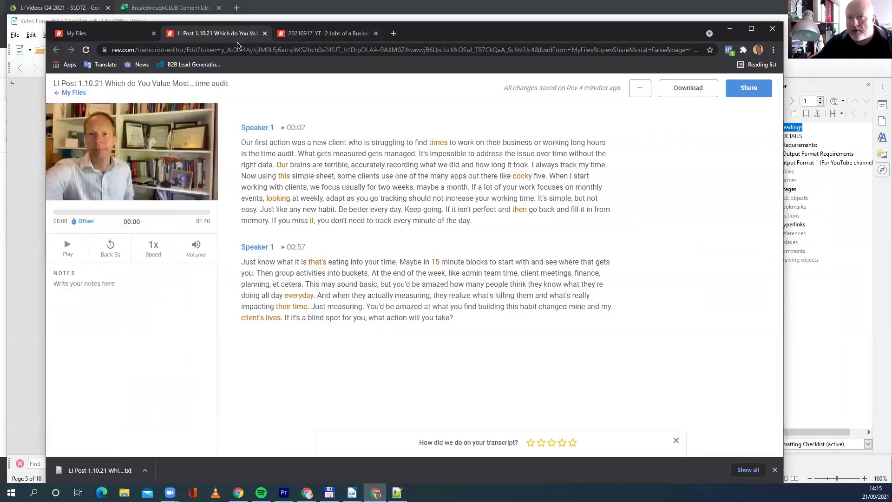
click(135, 34)
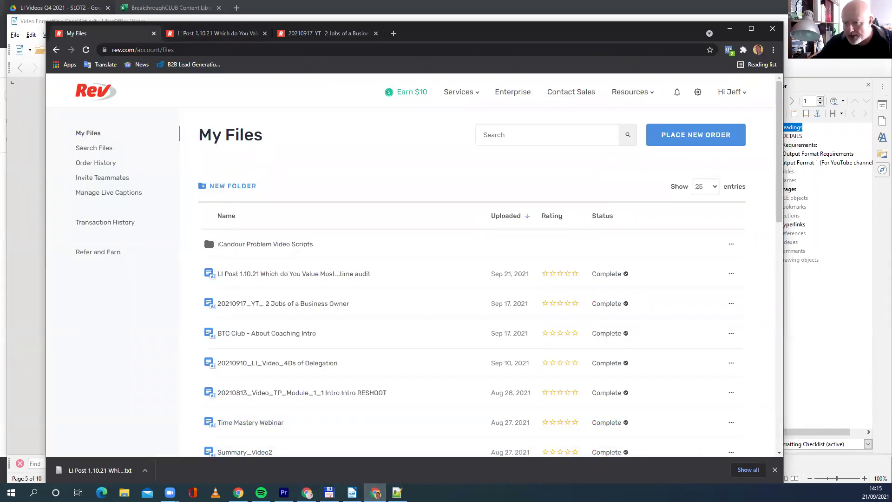
click(330, 492)
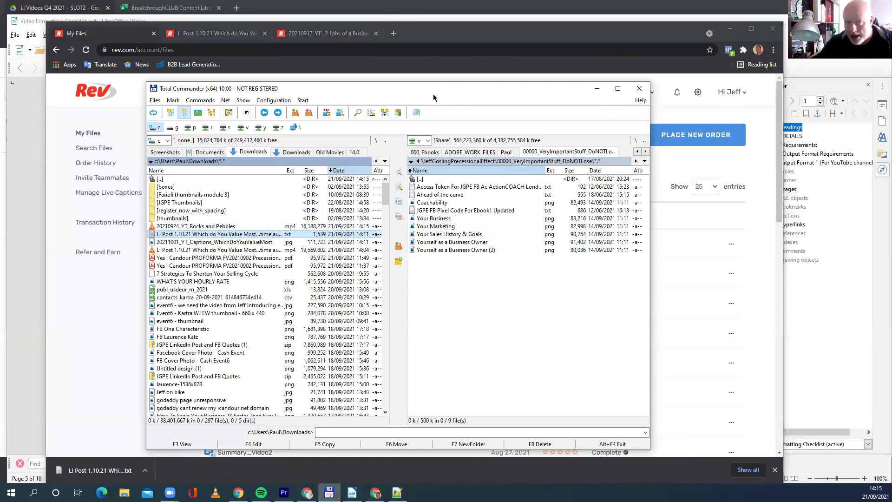
key(alt+Tab)
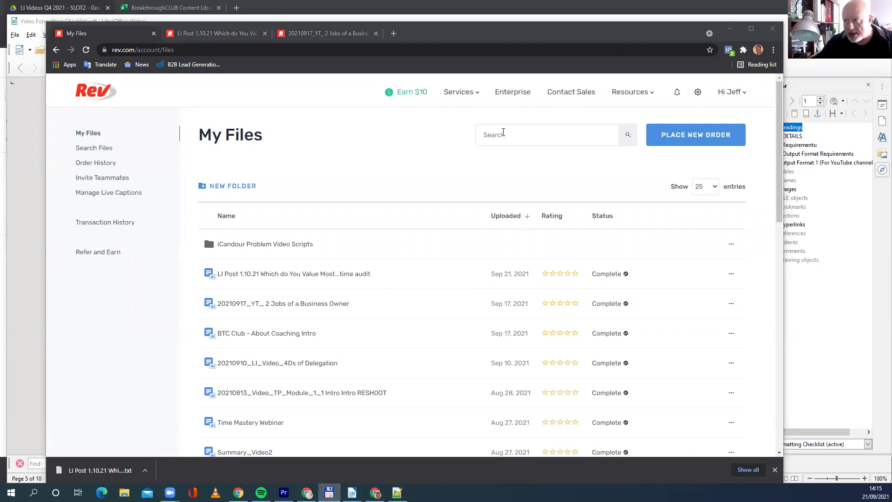
Step: Start a new Automated Transcription order and upload 20210924_YT_Rocks and Pebbles from the Downloads folder
click(720, 133)
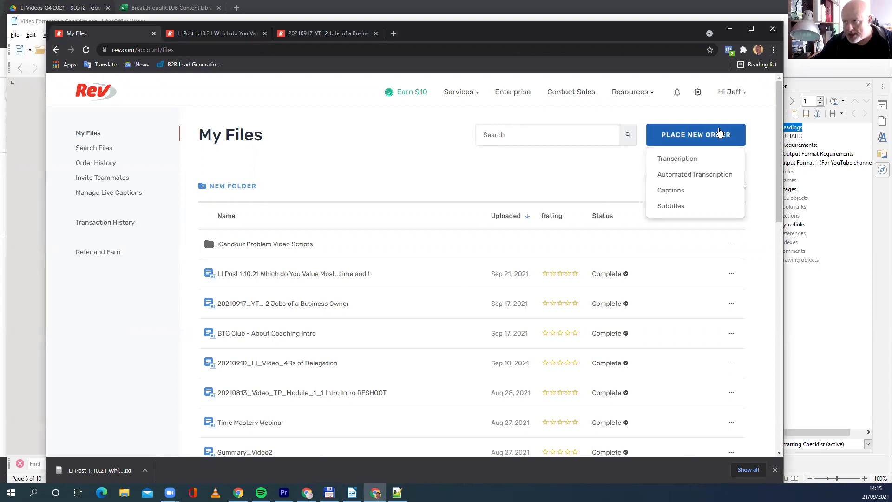
click(701, 176)
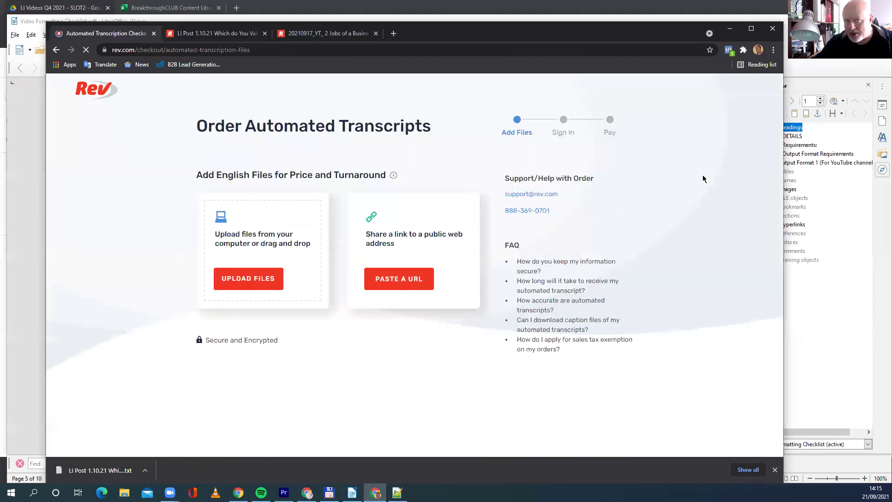
click(243, 282)
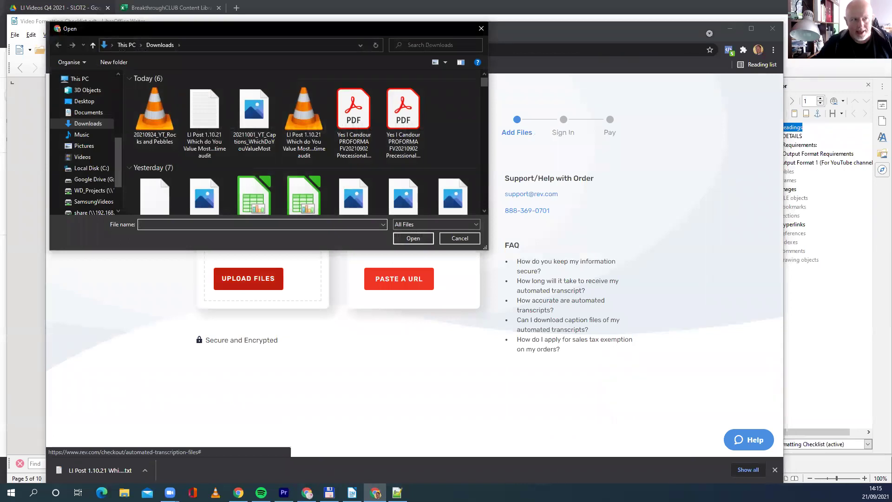
click(164, 118)
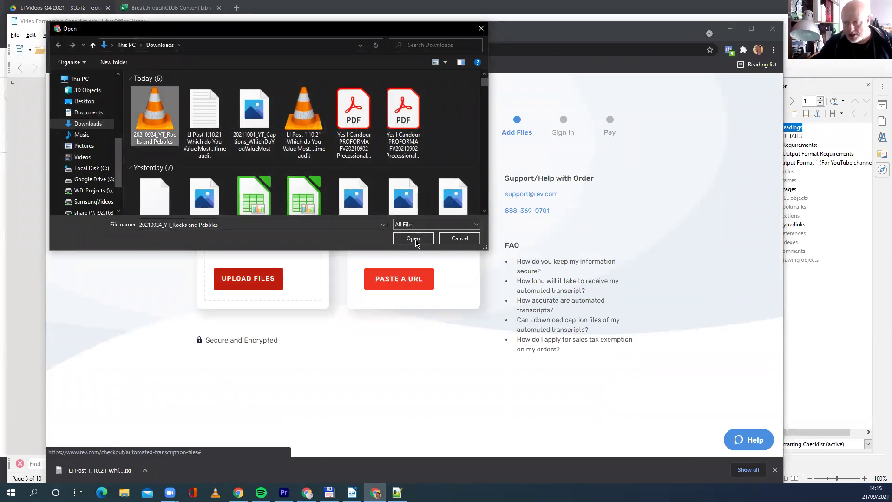
click(428, 243)
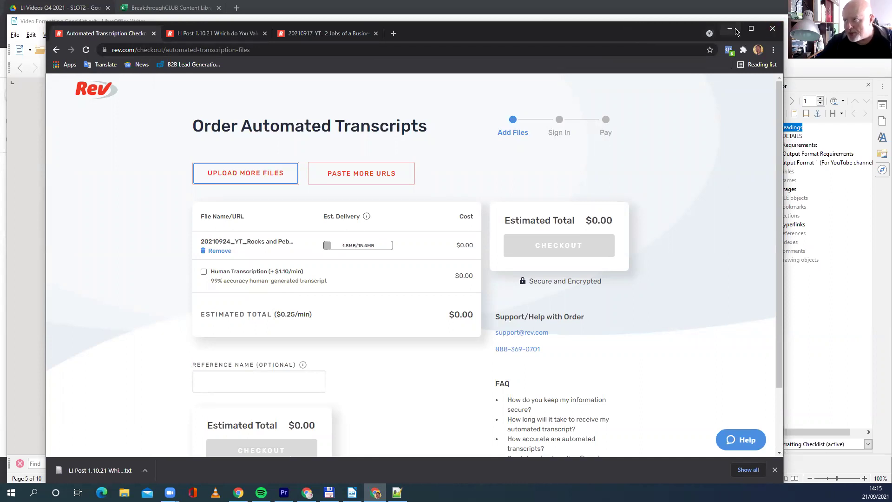
Step: Set the order's reference name to 20210924_YT_RocksAndPebbles
click(272, 382)
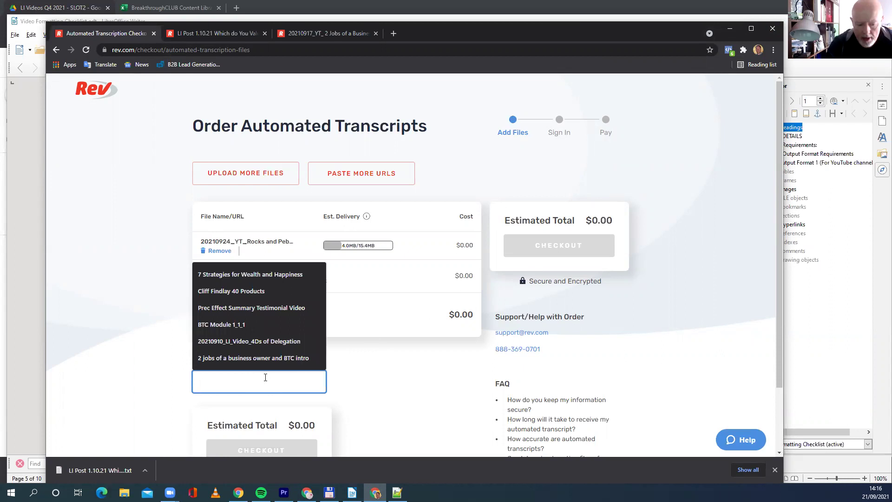
text(20210)
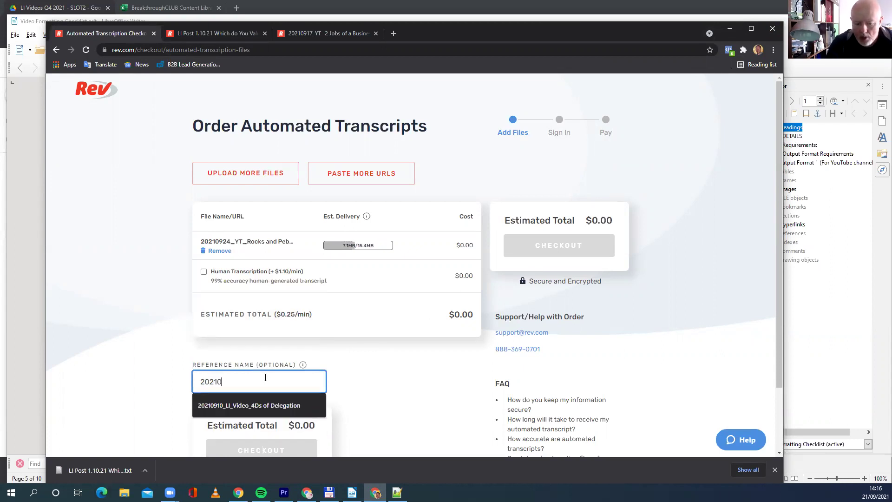
text(924_YT_T)
key(BackSpace)
text(R)
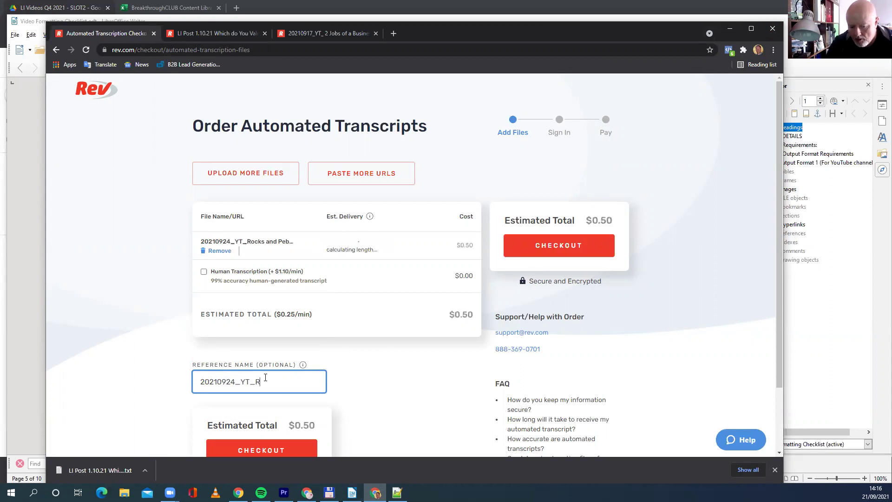
text(ocksAndPebbles)
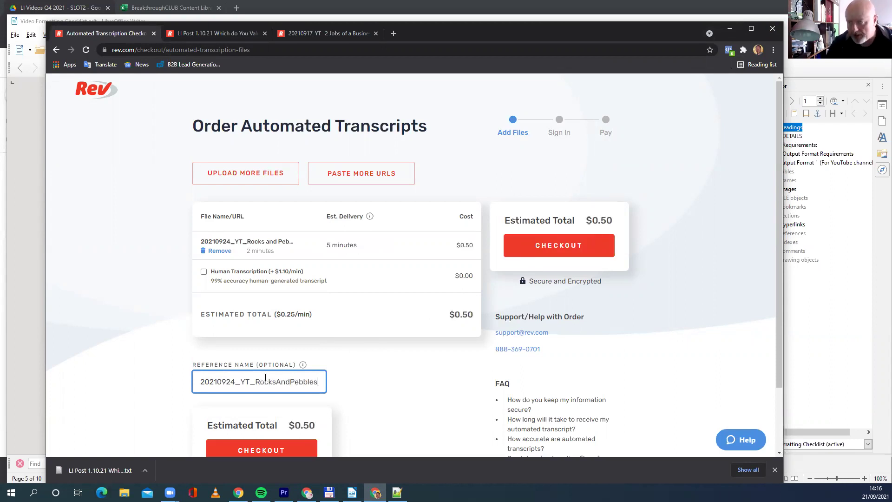
Step: Check out and place the rough draft order using the saved payment card
scroll(266, 410, down, 2)
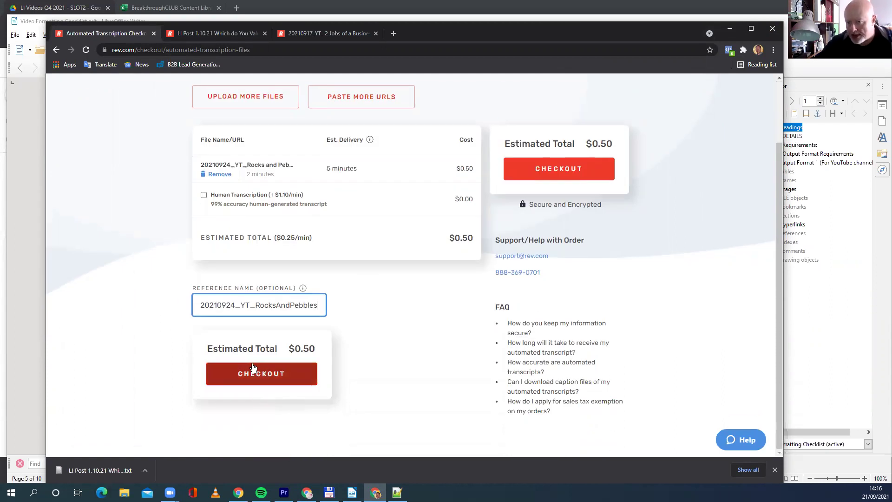
click(270, 375)
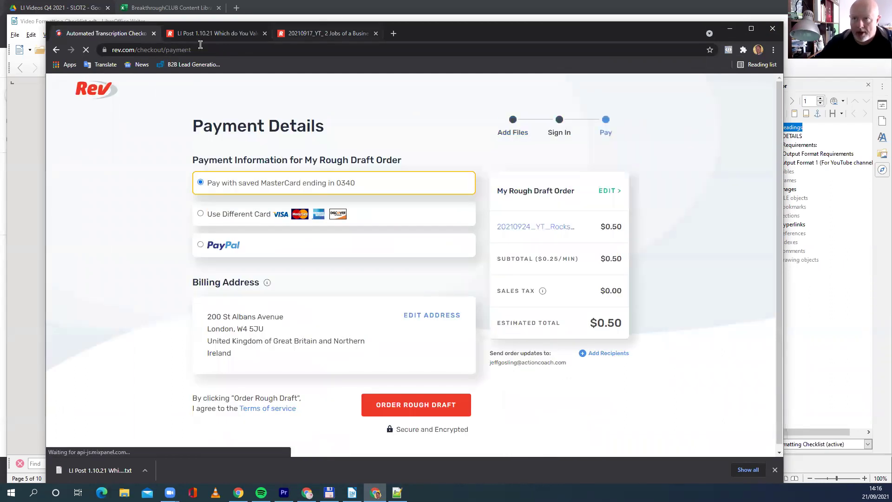
click(418, 412)
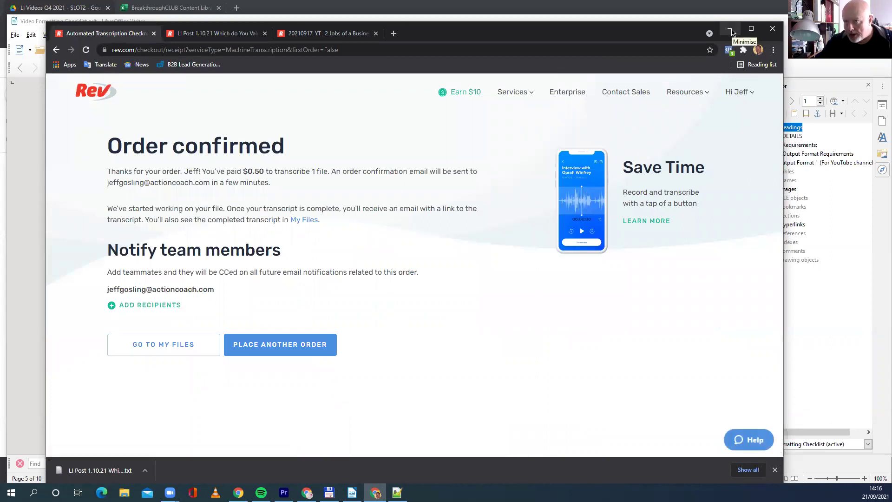
Step: Return to the Writer checklist and highlight the "Produce the captions for the file in TXT or .DOCX" instruction in yellow
click(732, 32)
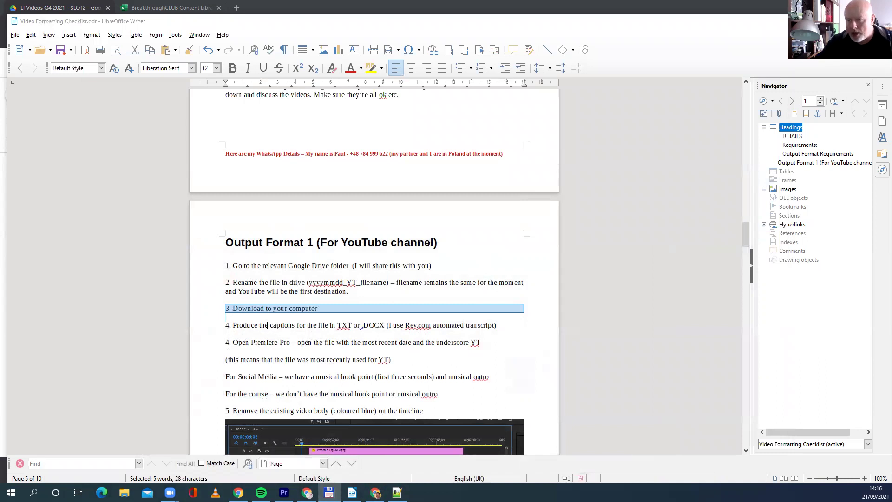
drag(233, 325, 496, 326)
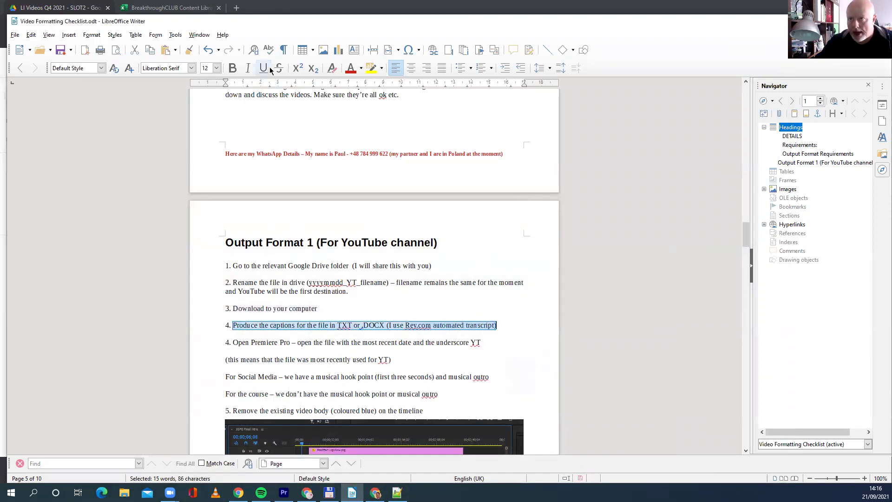
click(371, 68)
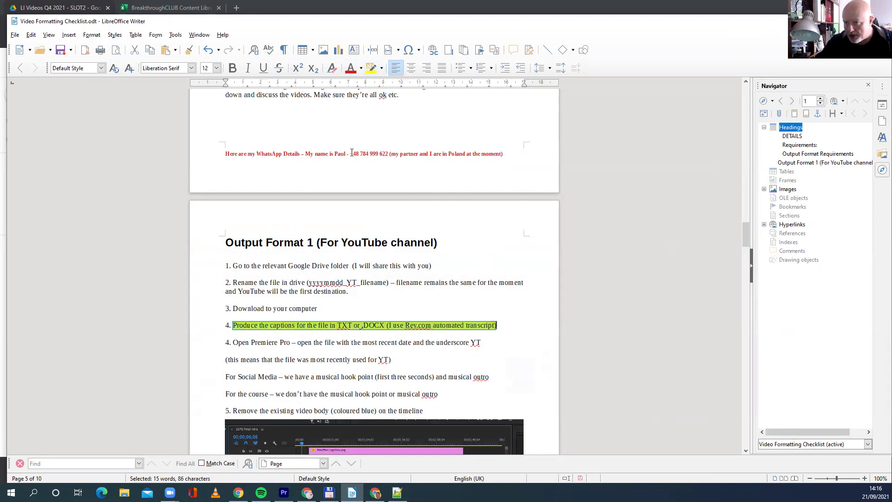
Step: Switch to Premiere Pro, open the recent project 20210917_LI_YT_TimeManagementStrategies and dismiss relinking of the missing clip
click(290, 399)
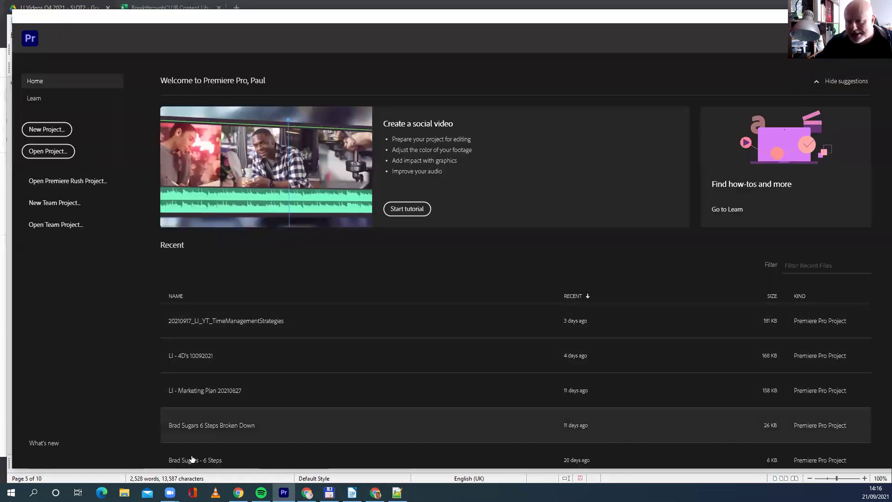
scroll(203, 413, down, 4)
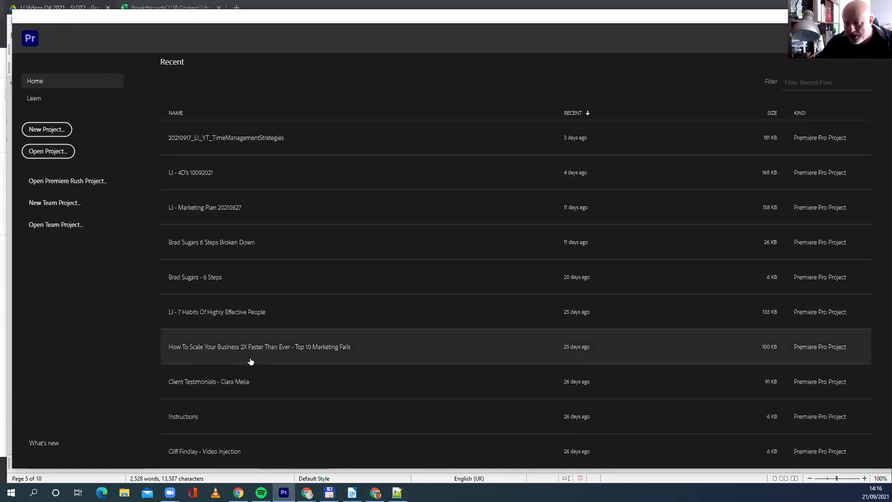
scroll(203, 415, up, 4)
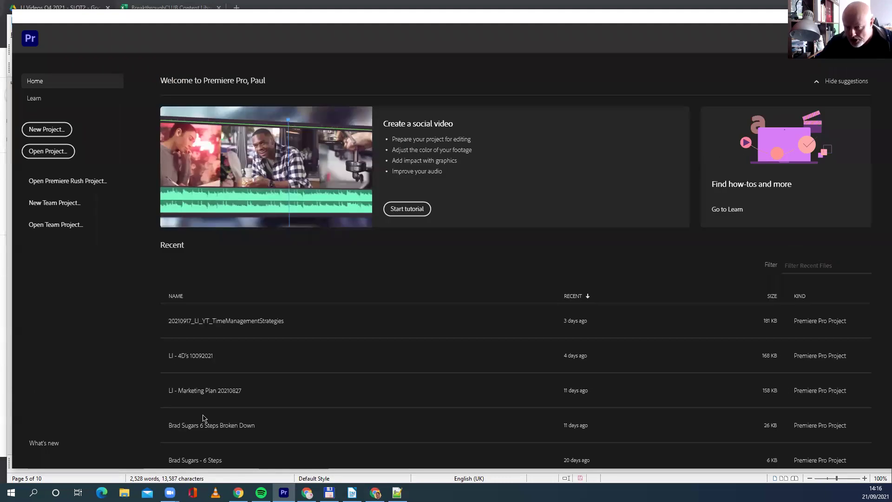
click(223, 321)
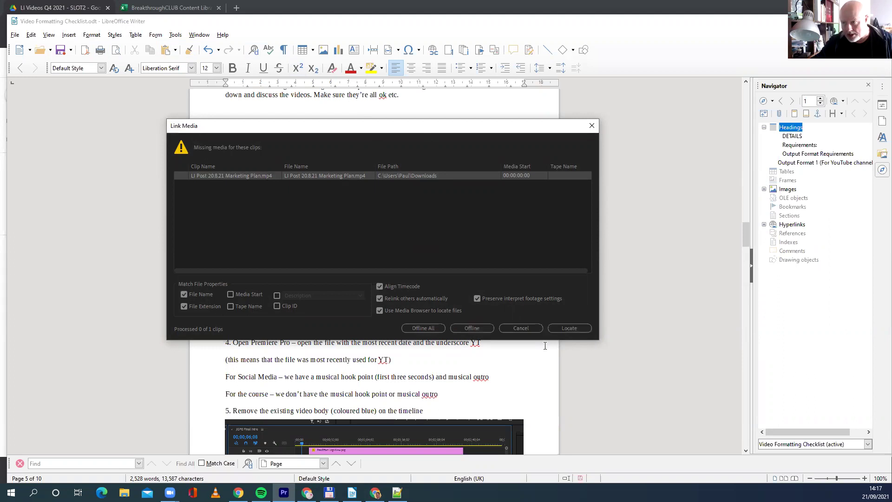
click(524, 329)
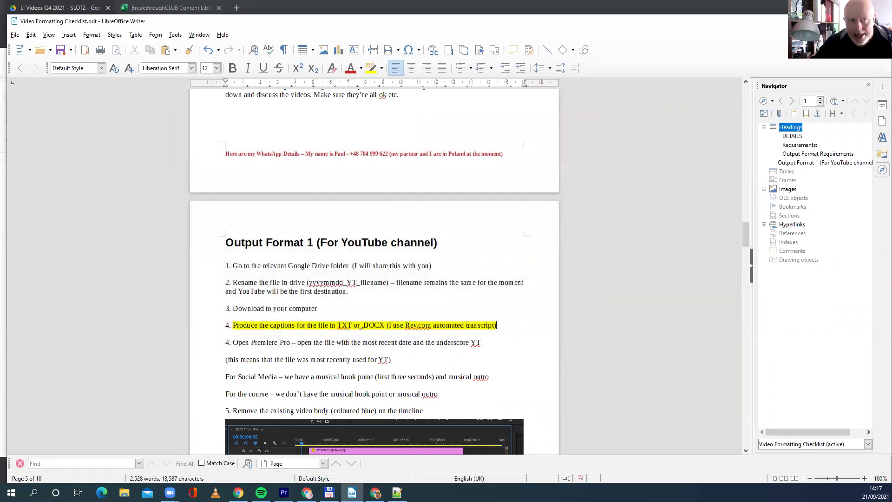
Step: Bring the opened Premiere Pro project to the front and maximize its window
key(alt+Tab)
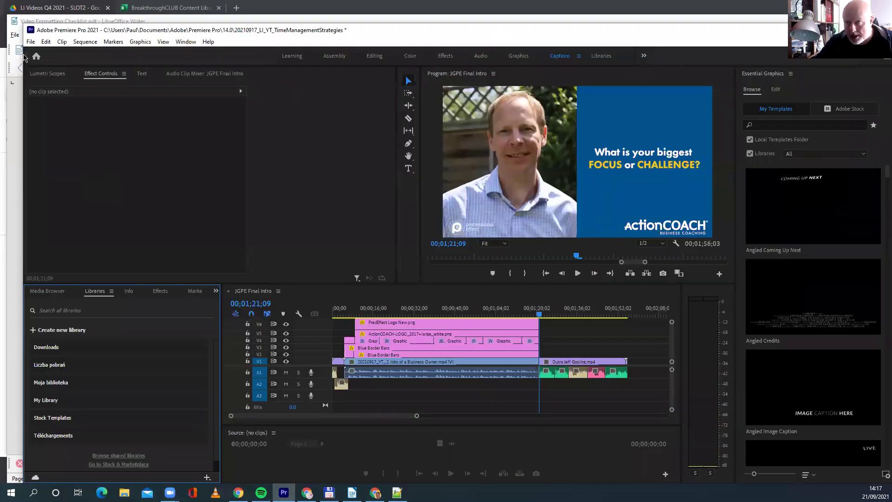
click(31, 42)
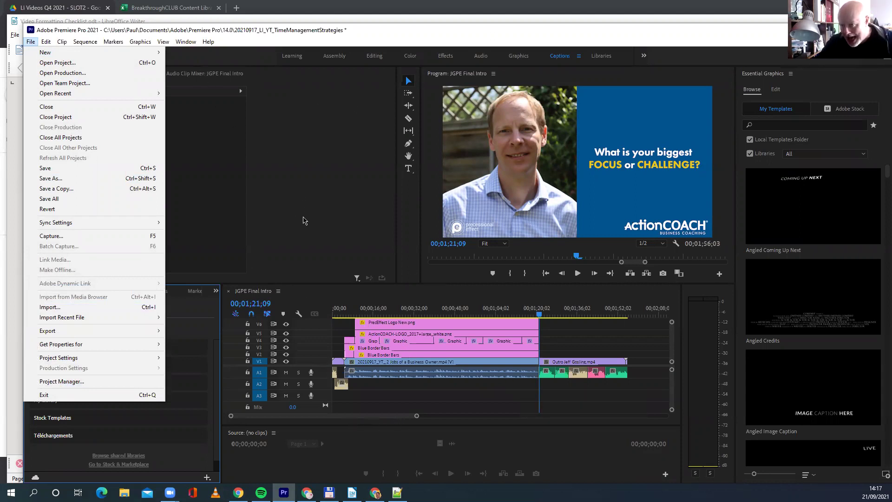
double_click(541, 28)
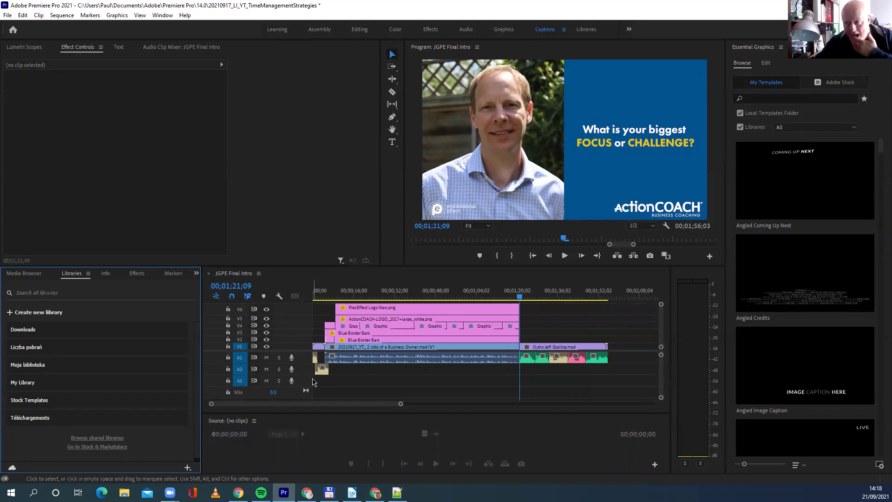
Step: Delete the blue 20210917_YT_ 2 Jobs of a Business Owner clip and move all outro clips well further along the timeline
click(375, 349)
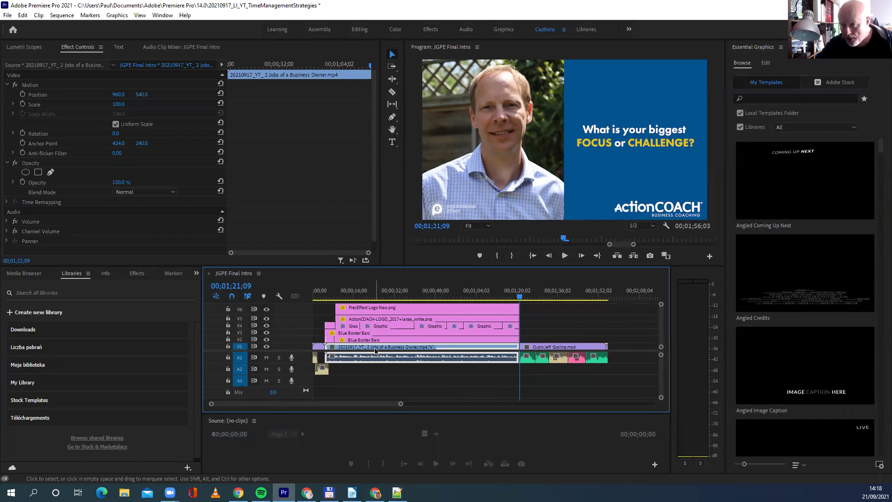
key(Delete)
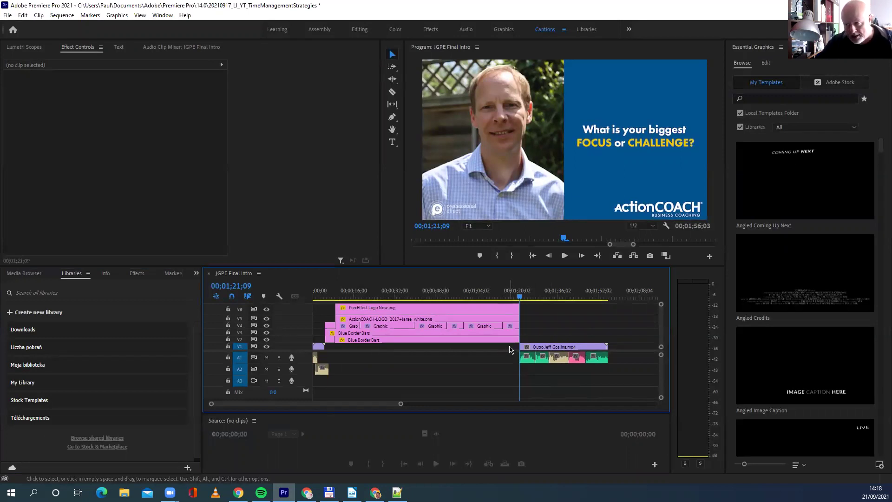
drag(510, 349, 589, 370)
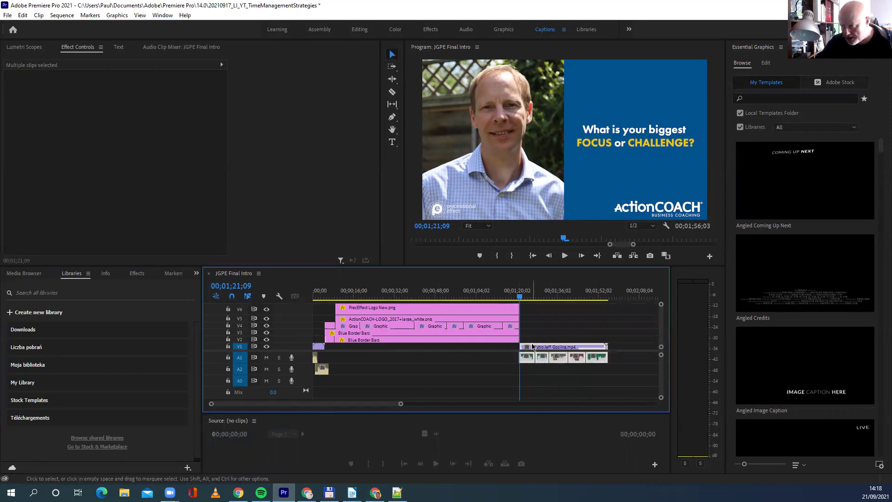
drag(532, 351, 649, 355)
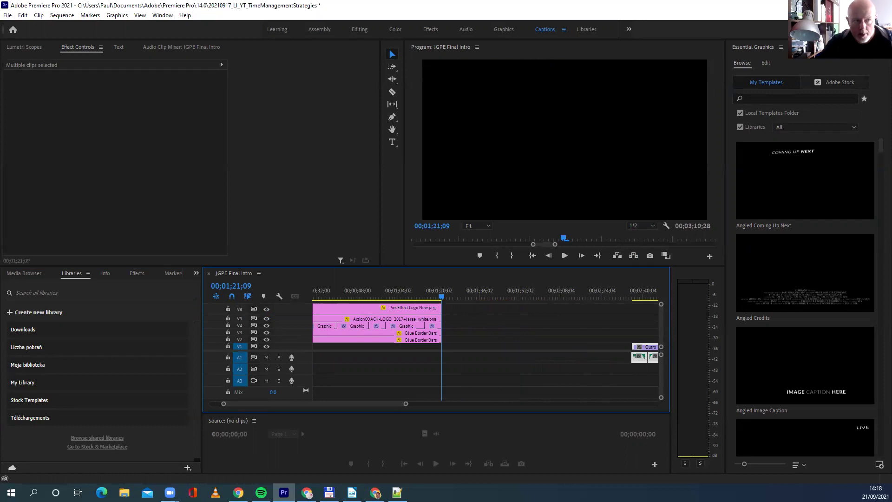
Step: Add 20210924_YT_Rocks and Pebbles.mp4 to tracks V1 and A1 and align its start with the end of the intro clip
drag(0, 381, 149, 383)
click(66, 390)
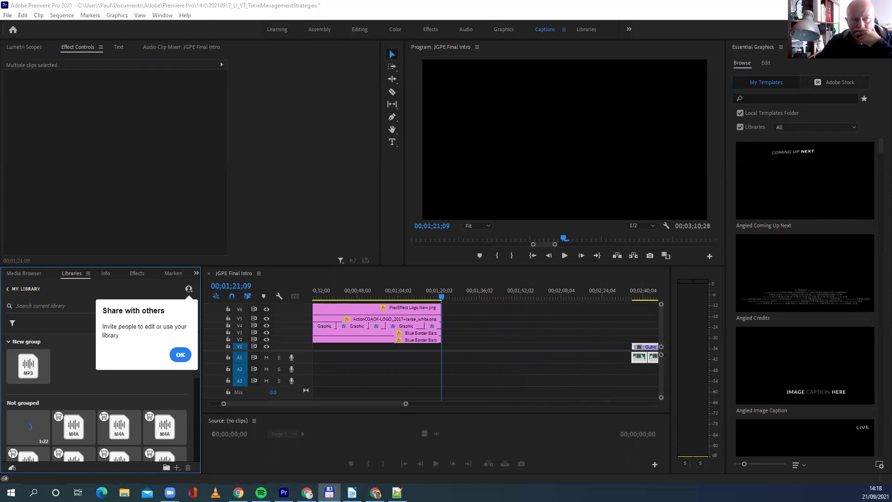
mouse_move(317, 422)
mouse_down()
mouse_move(392, 375)
mouse_move(334, 358)
mouse_up()
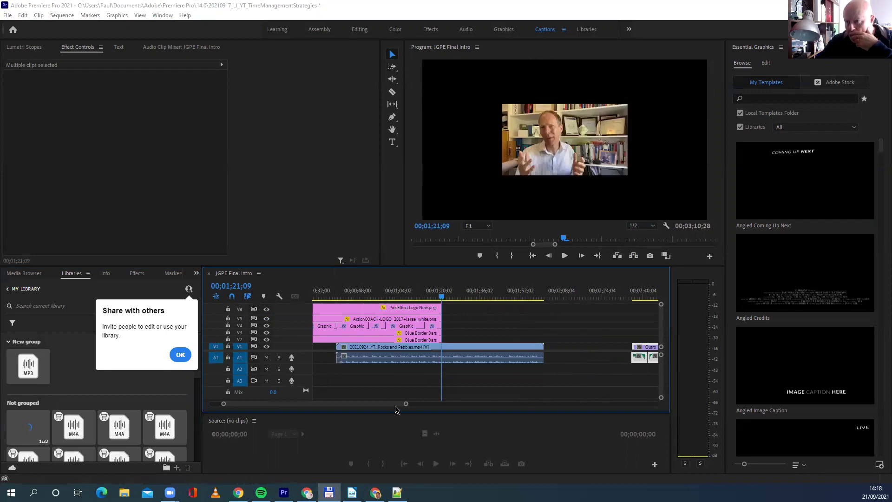
drag(389, 406, 377, 406)
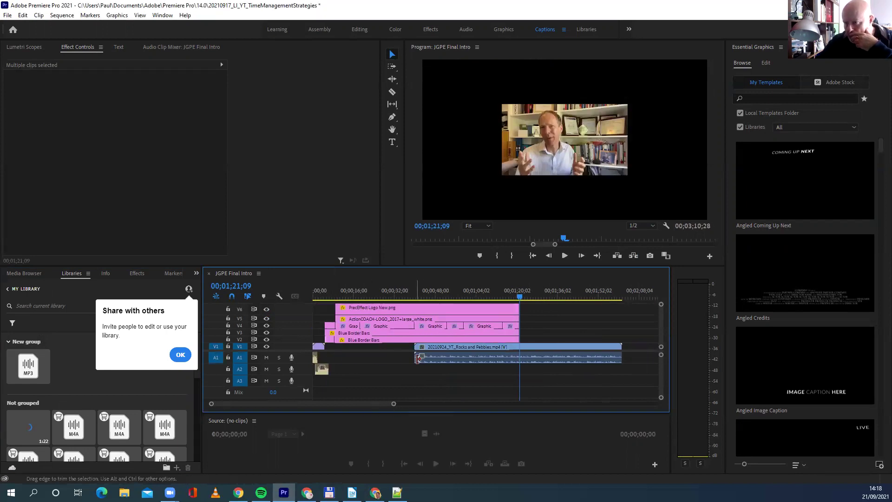
drag(436, 348, 352, 352)
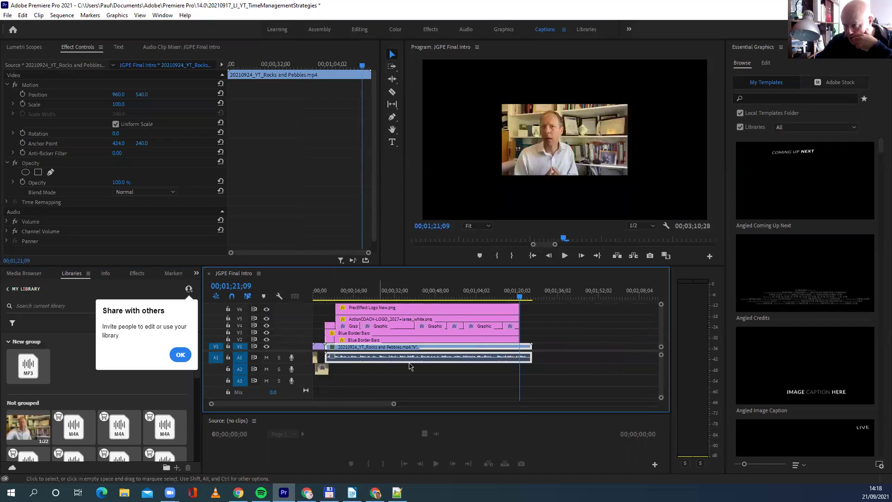
Step: Move the outro clips directly against the end of the Rocks and Pebbles clip and place the playhead at 00;00;05;14
drag(353, 407, 381, 409)
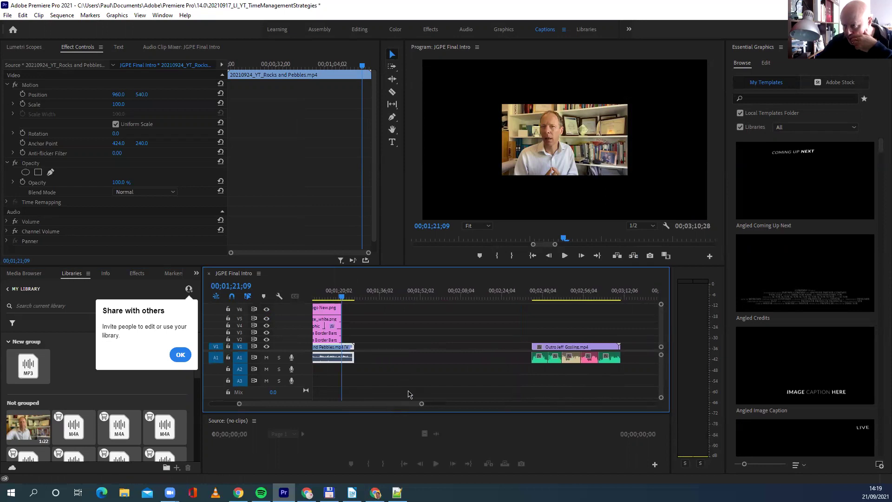
drag(521, 346, 406, 353)
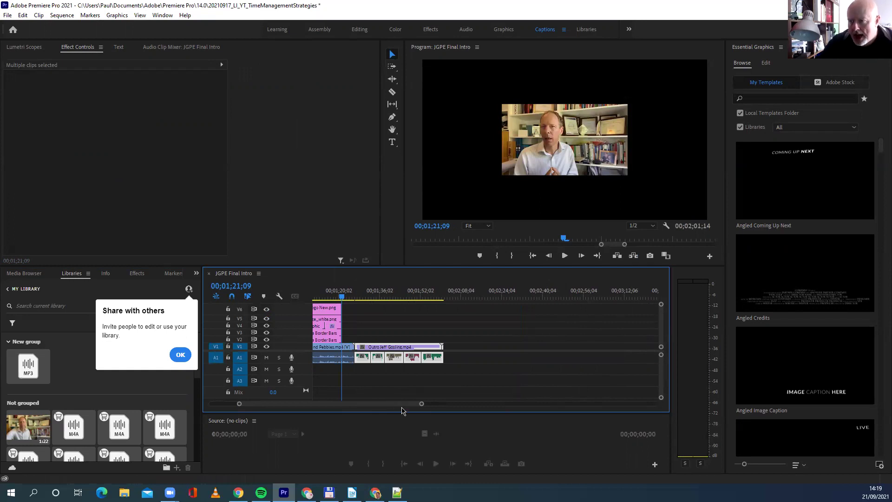
click(336, 329)
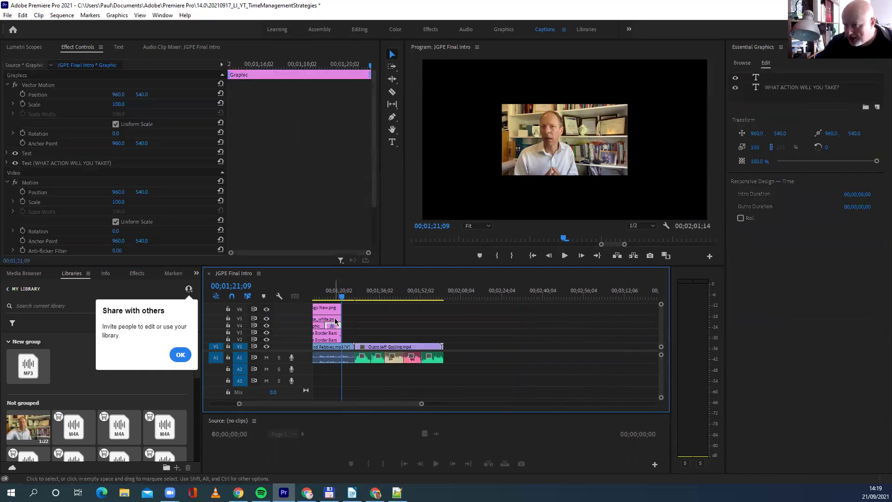
right_click(333, 326)
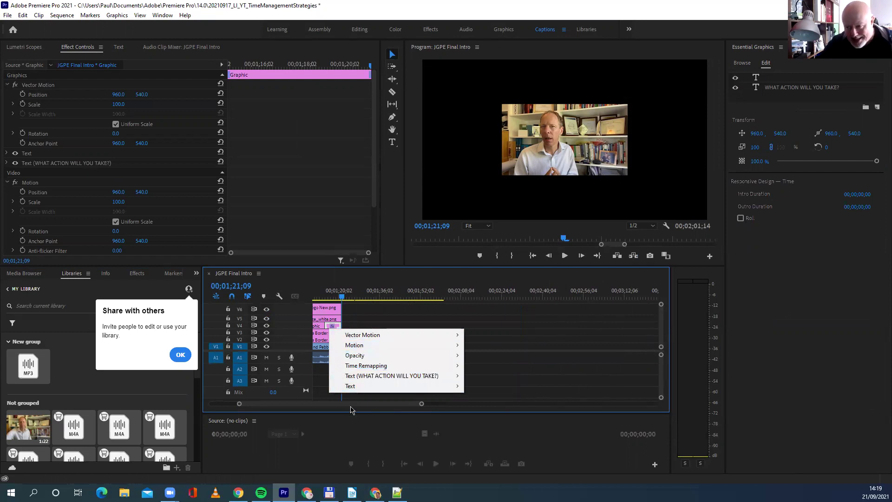
drag(352, 403, 297, 405)
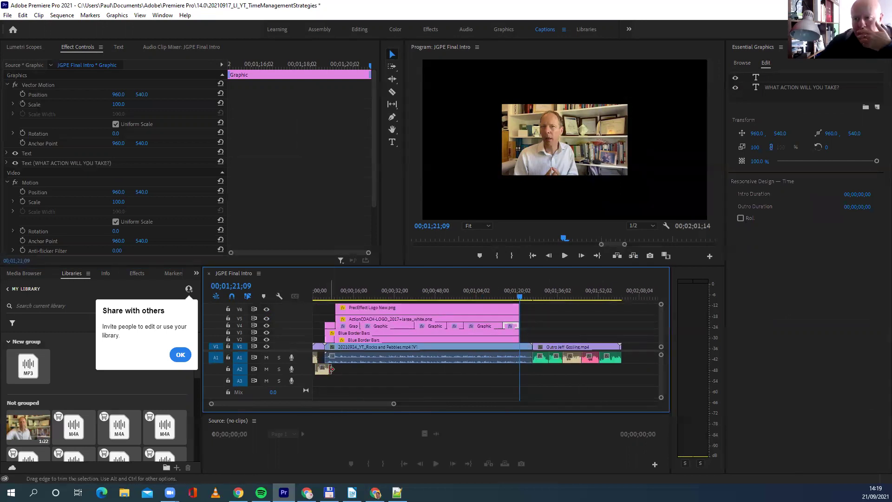
drag(520, 297, 328, 312)
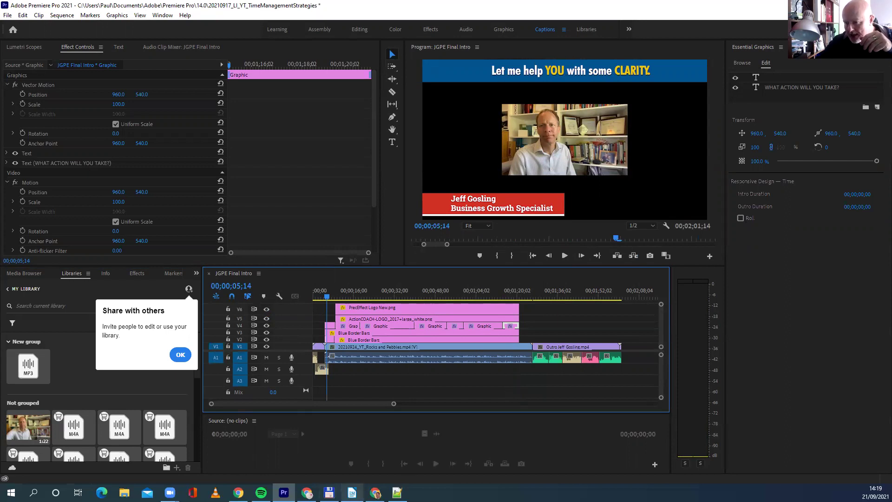
Step: Following the Writer checklist, scale the Rocks and Pebbles clip to frame size in Premiere Pro and play back its opening
click(352, 493)
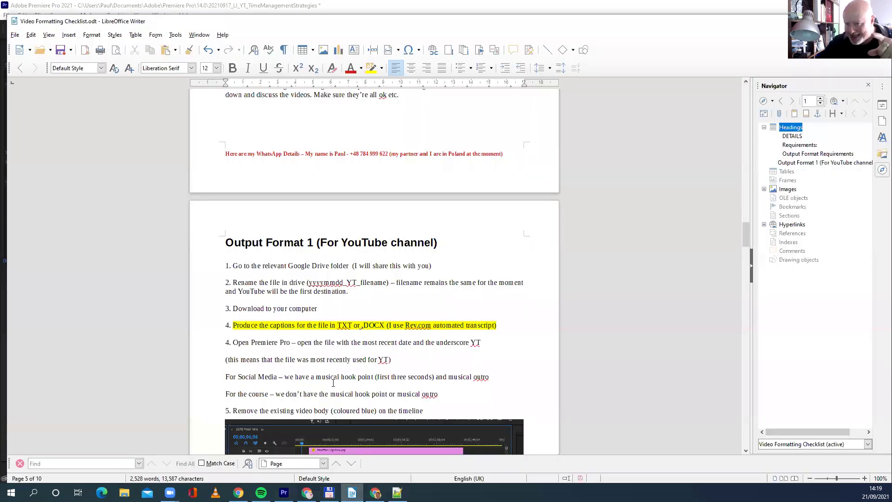
scroll(333, 376, down, 4)
scroll(336, 358, down, 1)
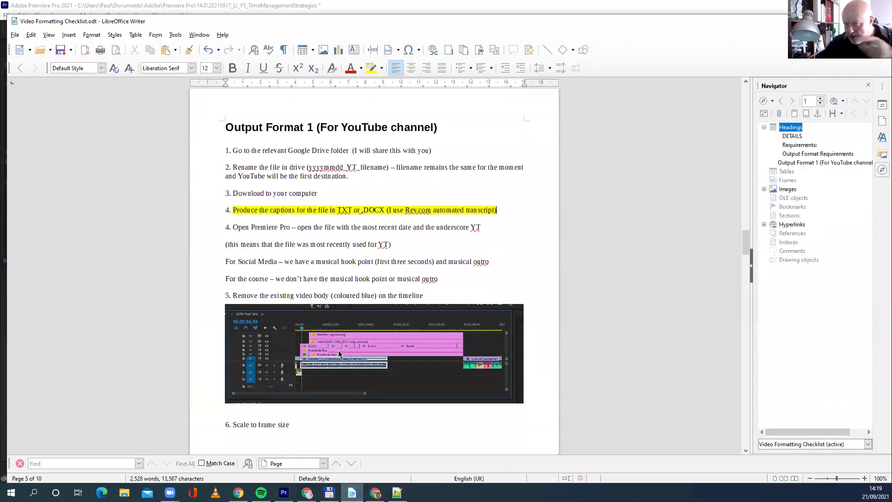
scroll(318, 296, down, 3)
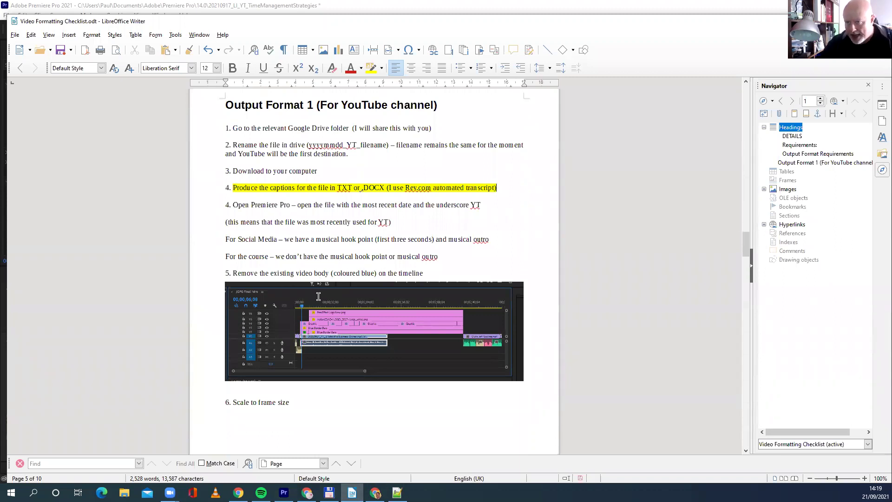
drag(294, 356, 226, 363)
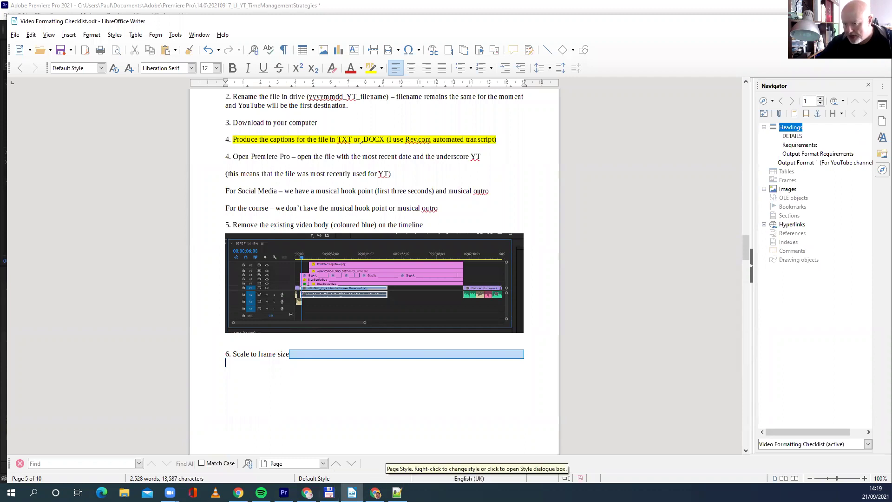
click(284, 493)
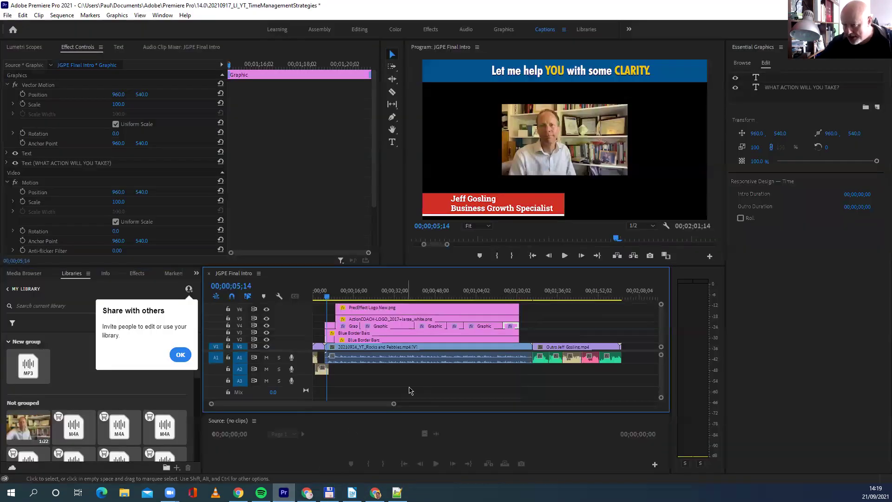
right_click(423, 348)
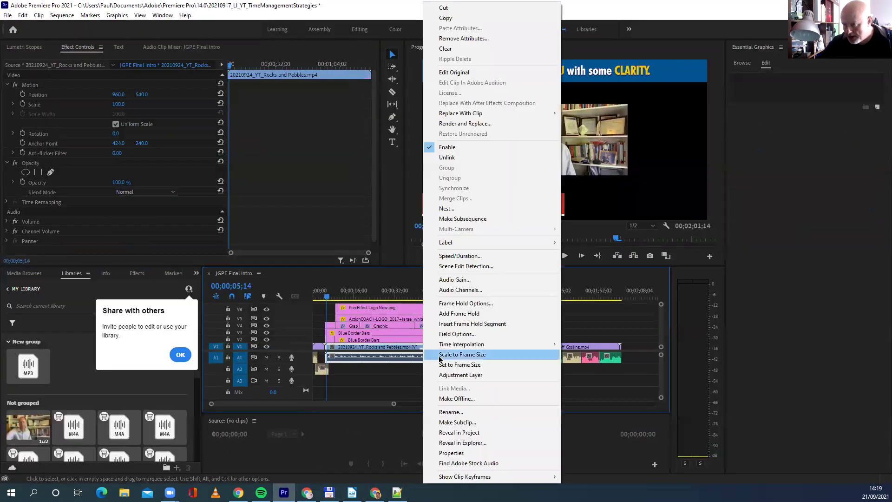
click(504, 355)
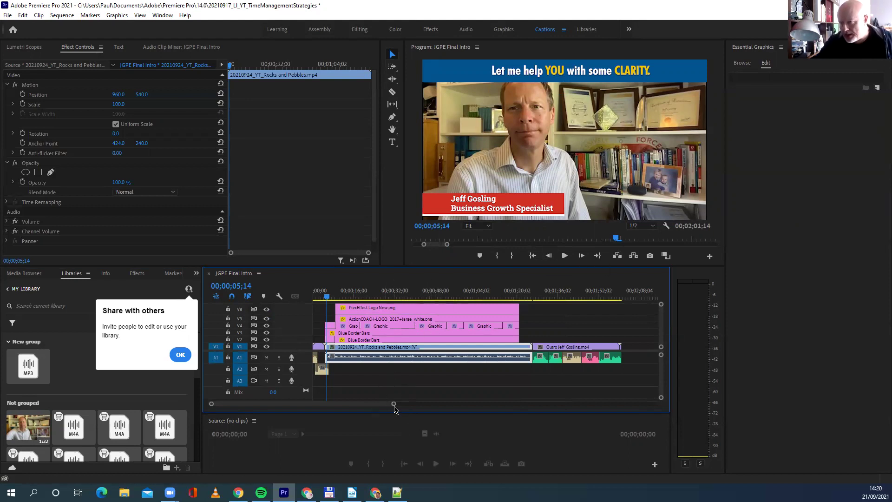
drag(394, 405, 349, 408)
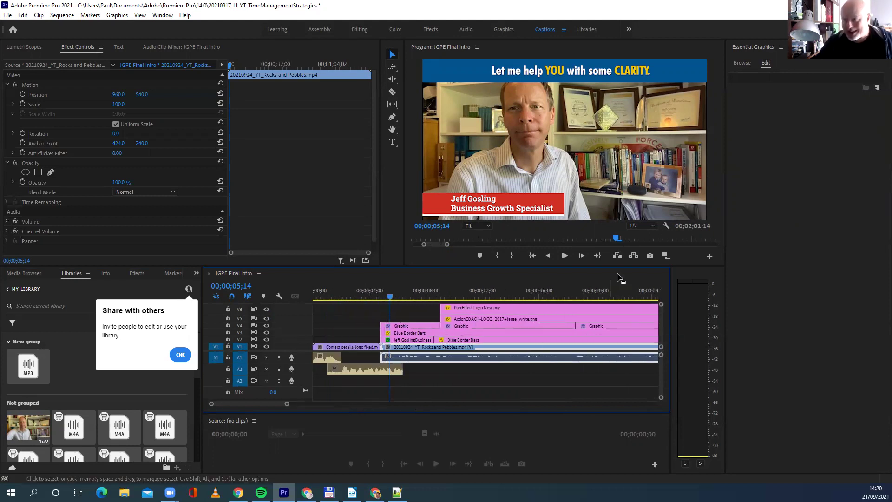
click(565, 257)
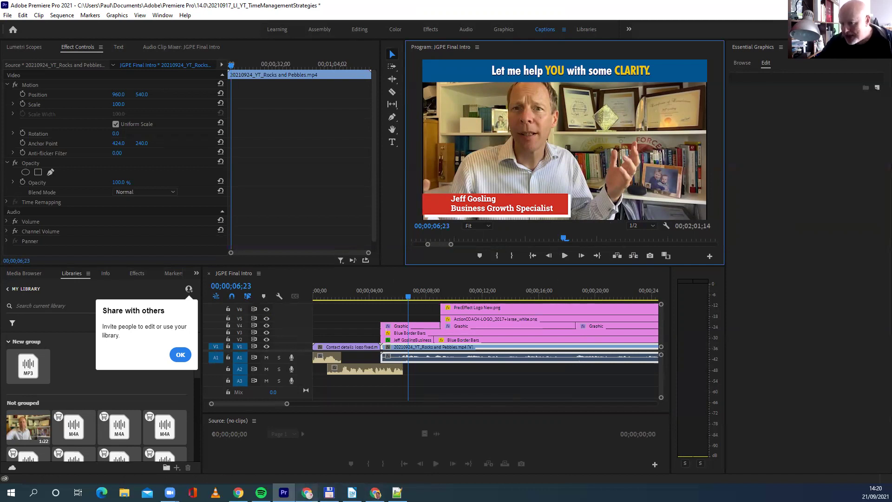
Step: Switch to Rev in Chrome, go to My Files and download the 20210924_YT_Rocks and Pebbles transcript as an in-line Microsoft Word (*.docx) file
click(376, 494)
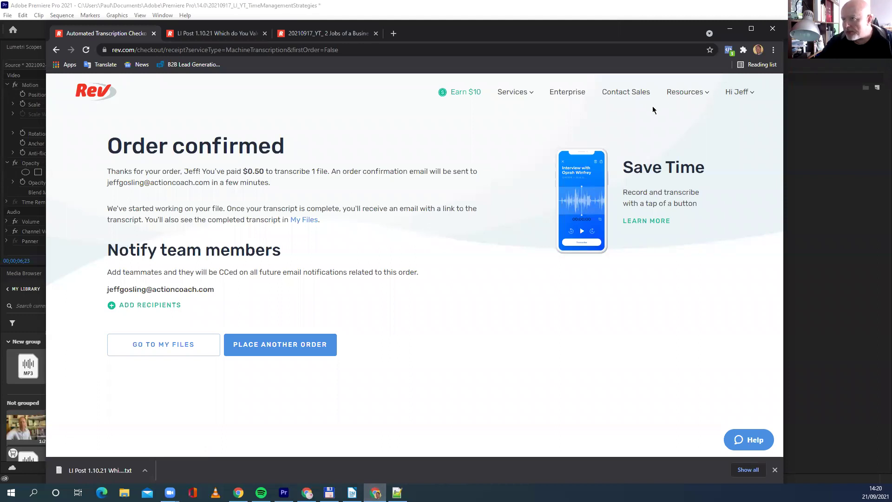
click(743, 93)
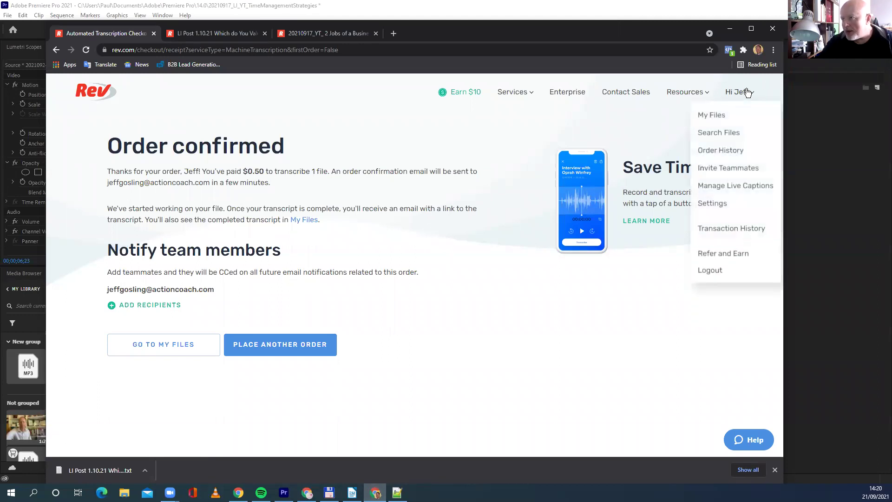
click(728, 116)
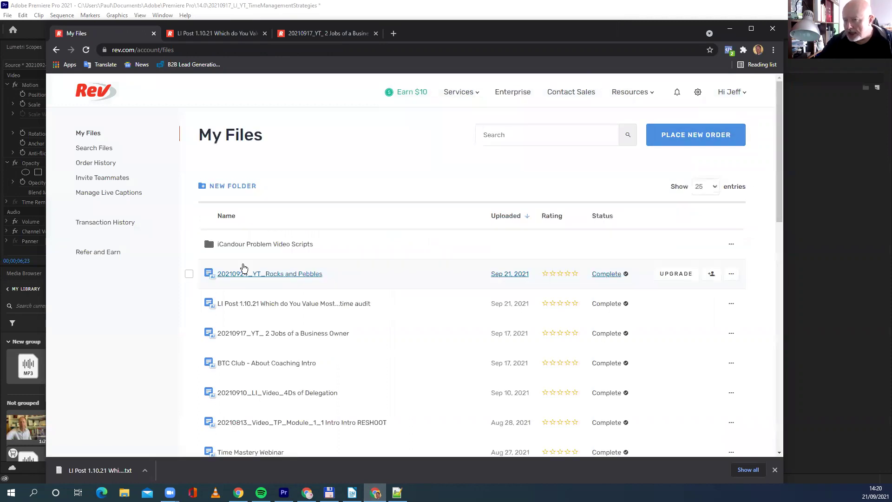
click(736, 276)
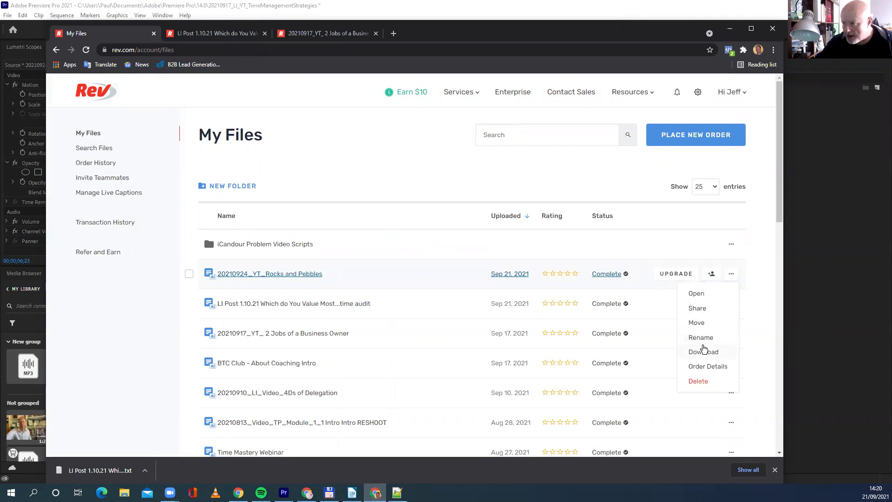
click(700, 351)
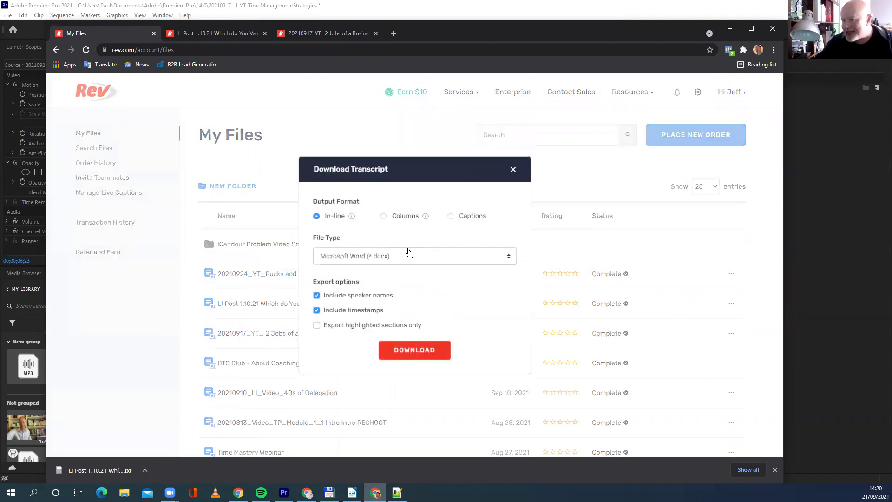
click(410, 353)
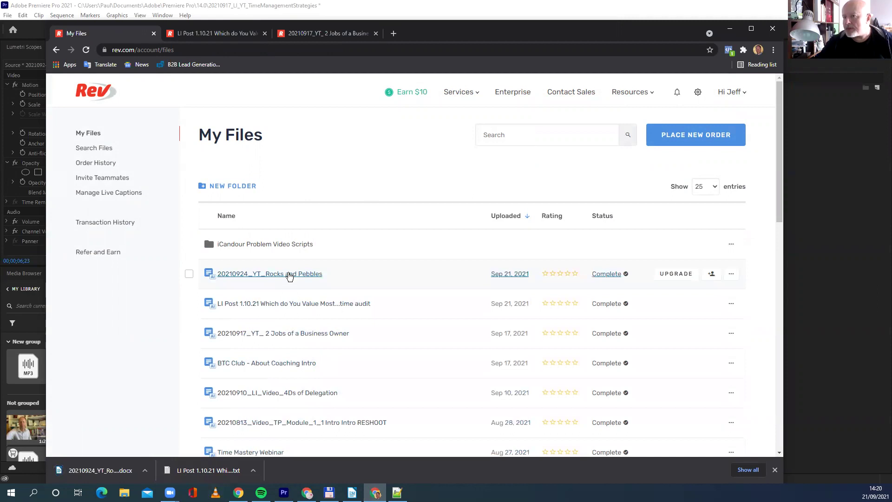
Step: Download the 20210924_YT_Rocks and Pebbles transcript again, this time as a plain text (.txt) file
click(734, 274)
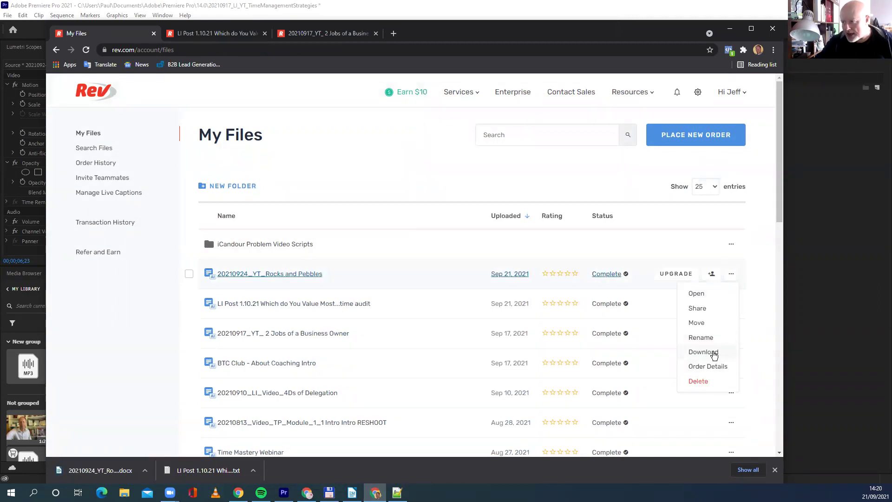
click(714, 356)
click(431, 257)
click(424, 285)
click(408, 357)
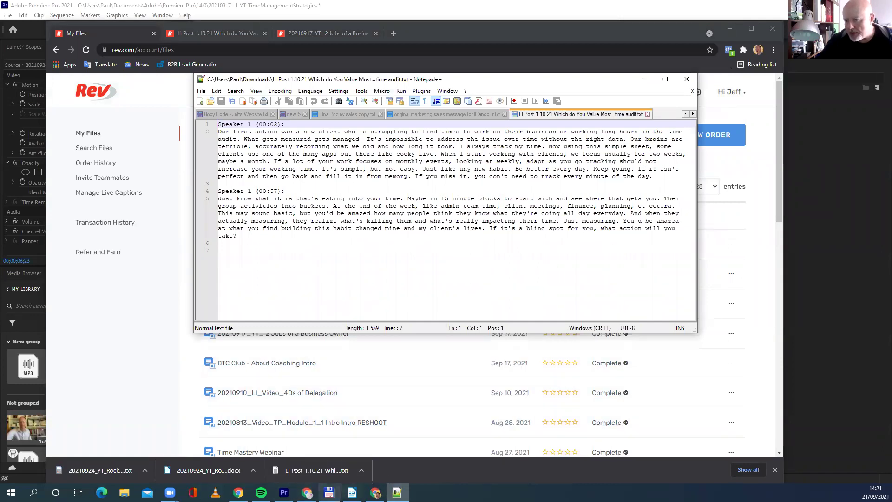
Step: Open 20210924_YT_Rocks and Pebbles.txt in Notepad++ and copy the sentence "First, do you have clarity around your end game?"
click(329, 492)
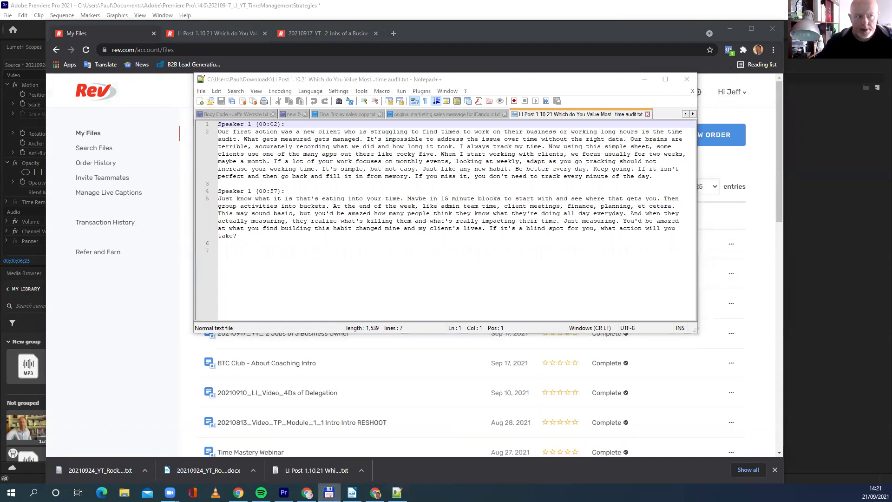
drag(109, 227, 659, 256)
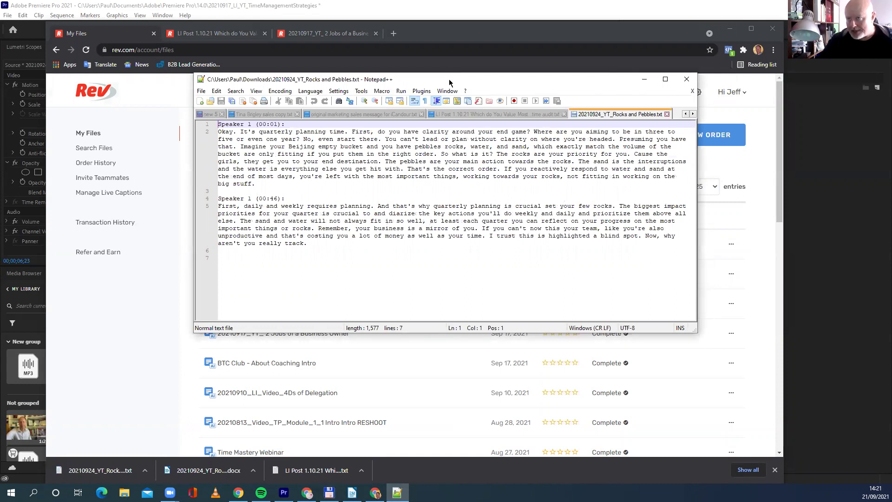
drag(449, 80, 419, 134)
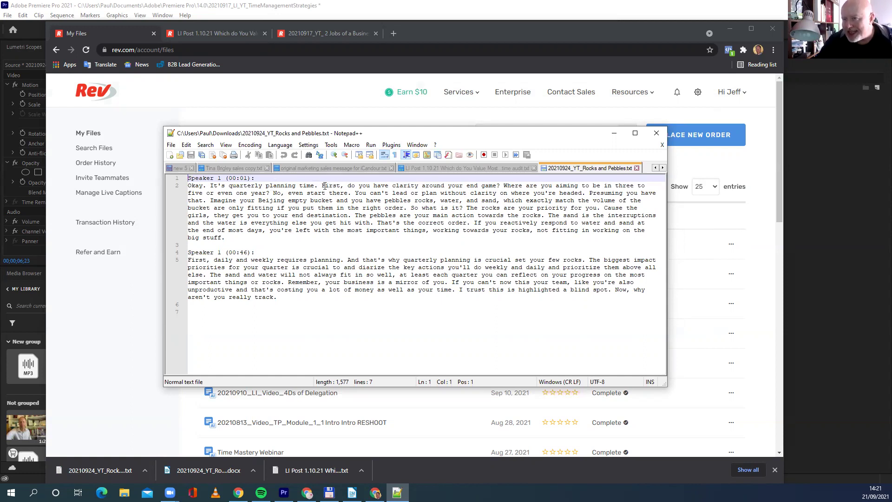
drag(321, 185, 501, 182)
key(ctrl+c)
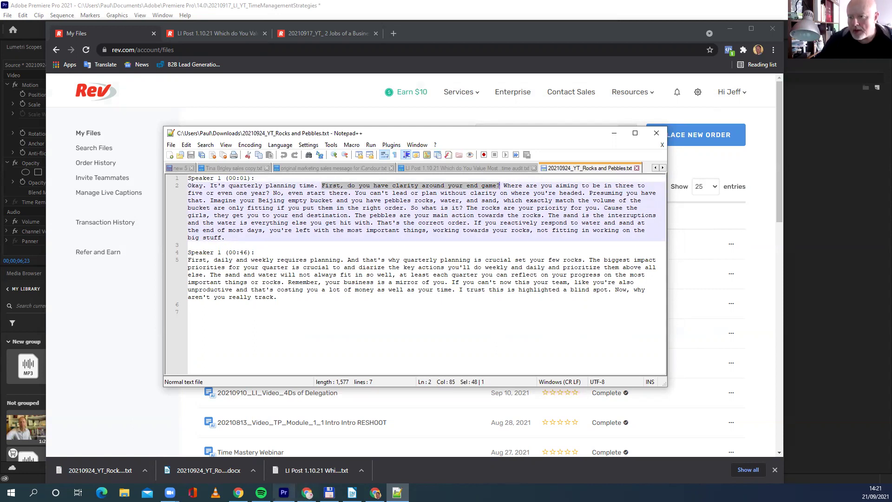
Step: In Premiere Pro, replace the first headline graphic's text with the copied "First, do you have clarity around your end game?" and centre it in the blue bar
click(284, 493)
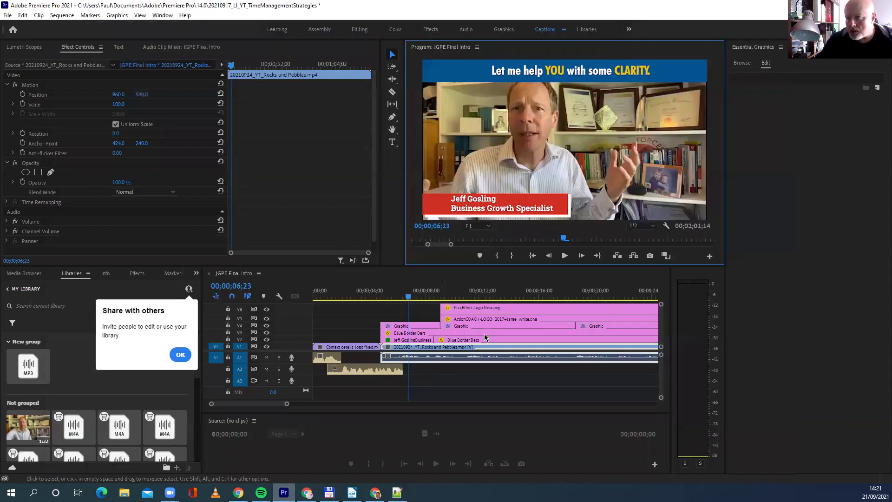
click(574, 77)
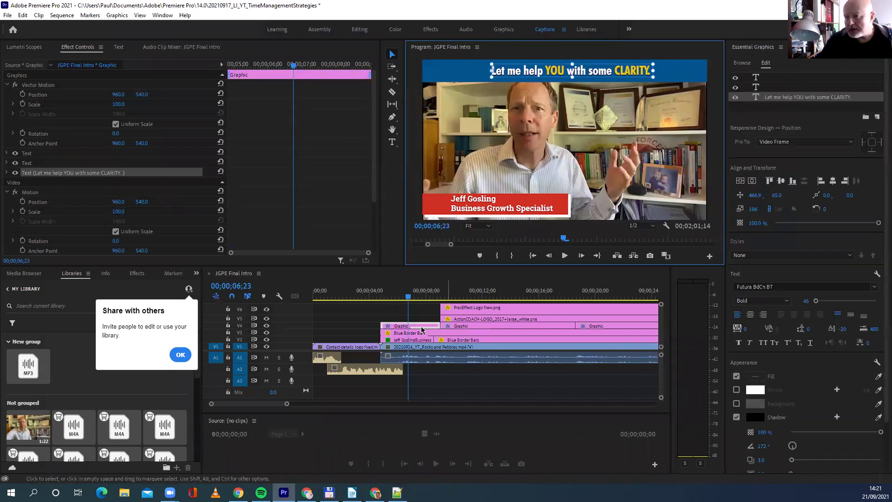
click(567, 256)
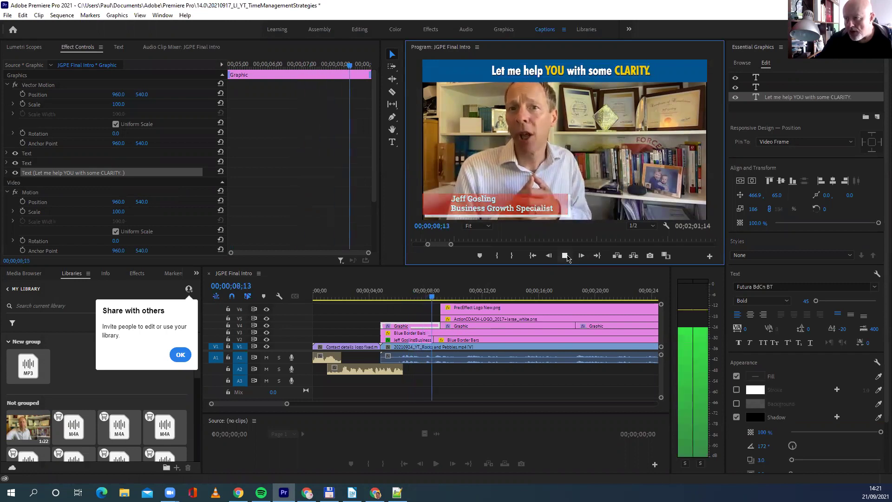
click(566, 256)
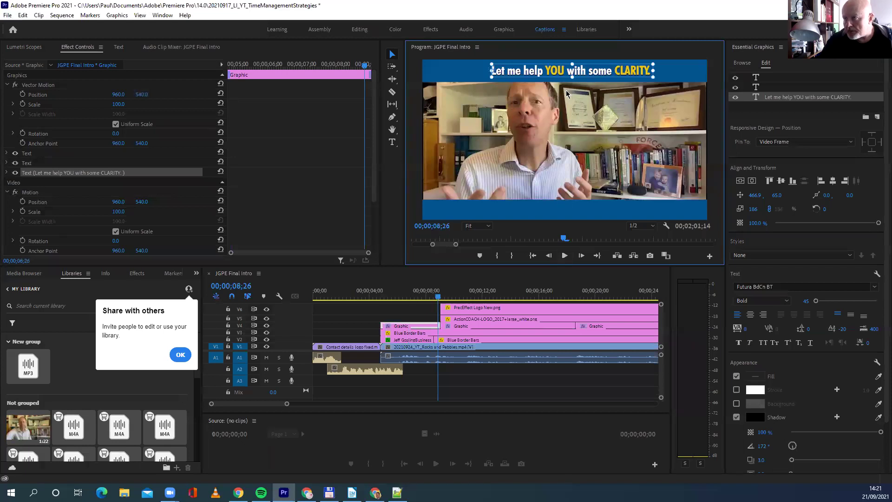
double_click(569, 72)
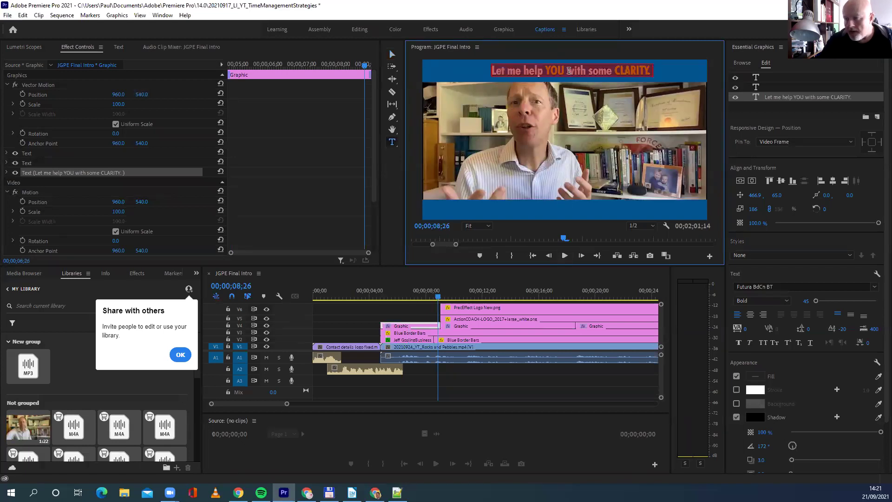
key(ctrl+v)
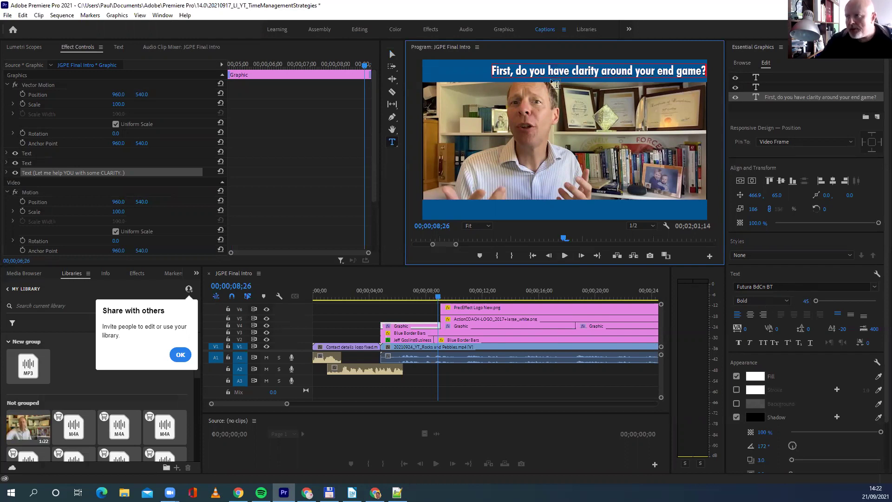
click(393, 55)
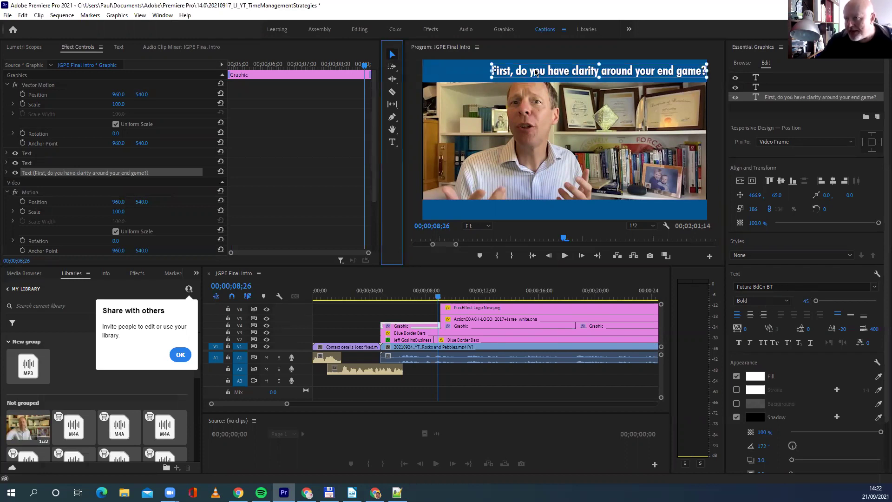
drag(543, 76, 514, 74)
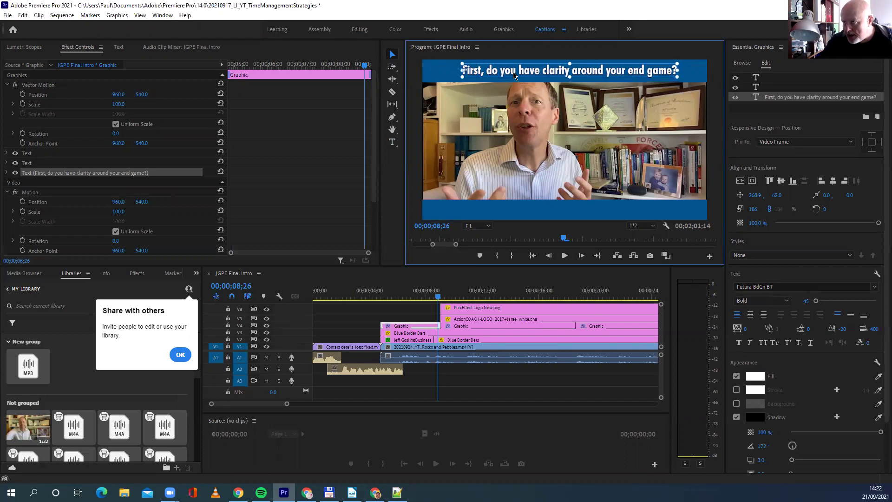
Step: Change the word "clarity" in the headline to capitals, "CLARITY"
double_click(556, 75)
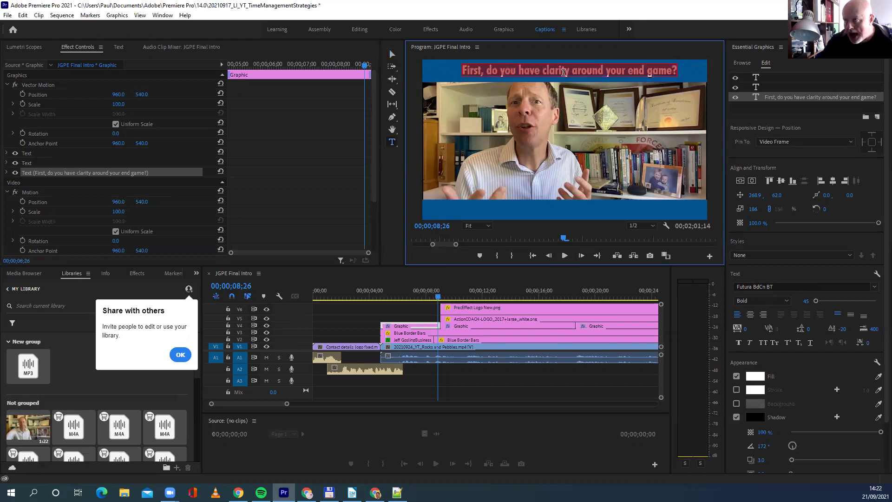
double_click(558, 71)
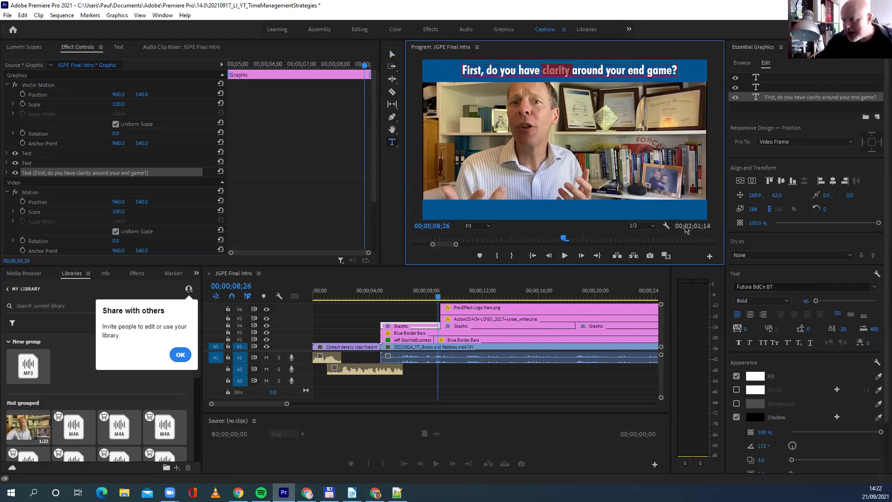
text(CLAR)
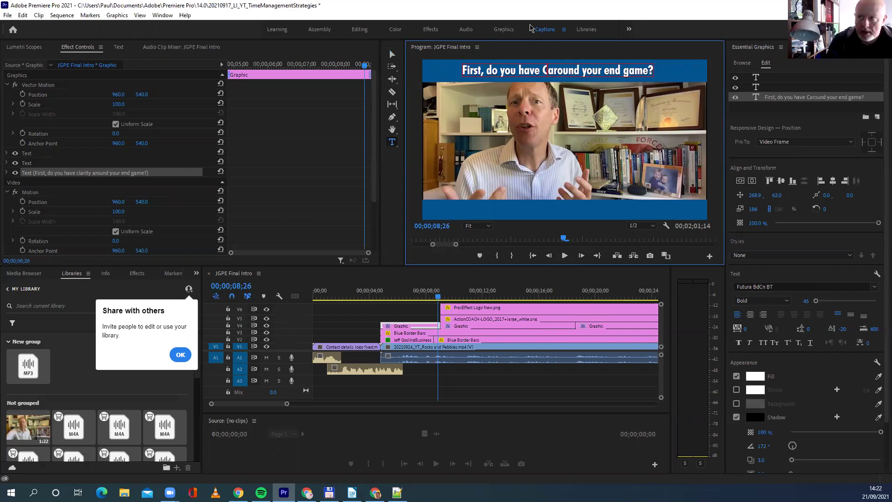
text(ITY)
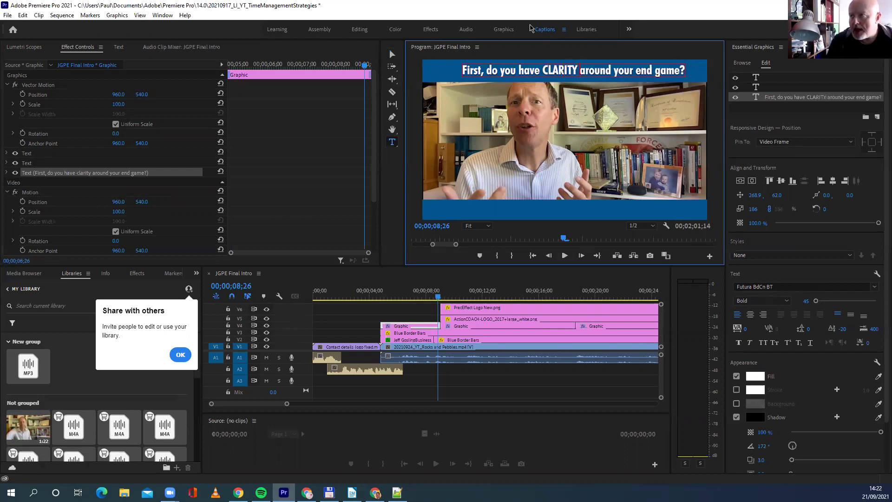
Step: Set the fill colour of the headline word "CLARITY" to eec900 and finish editing the text
double_click(562, 65)
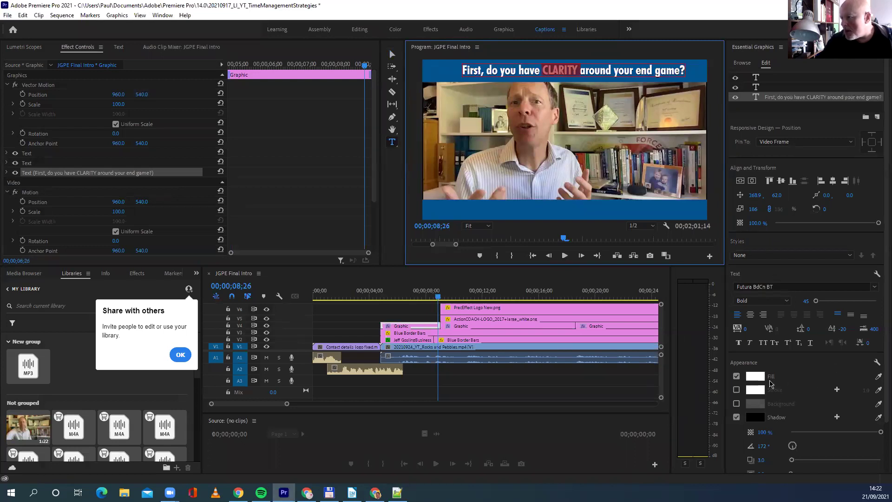
click(761, 380)
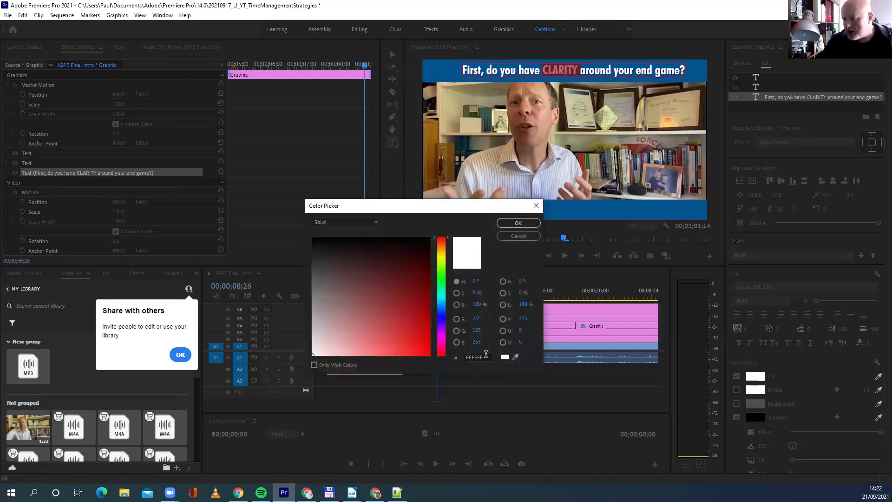
click(488, 357)
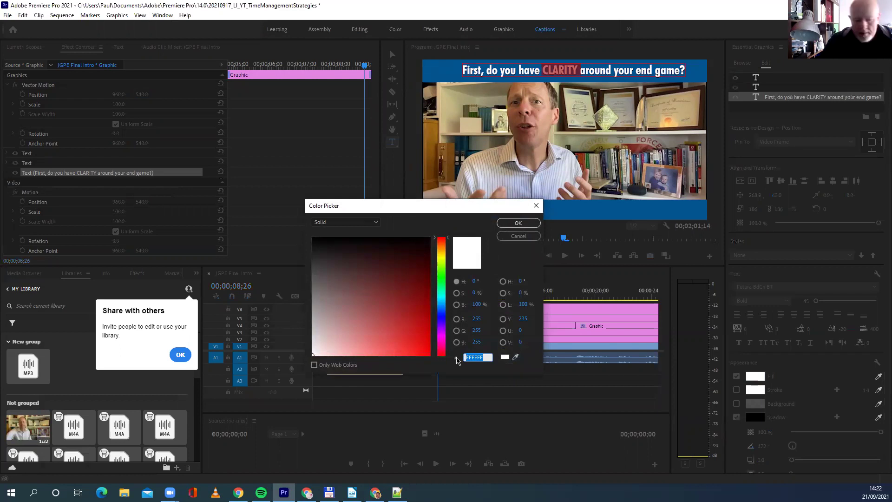
text(eec900)
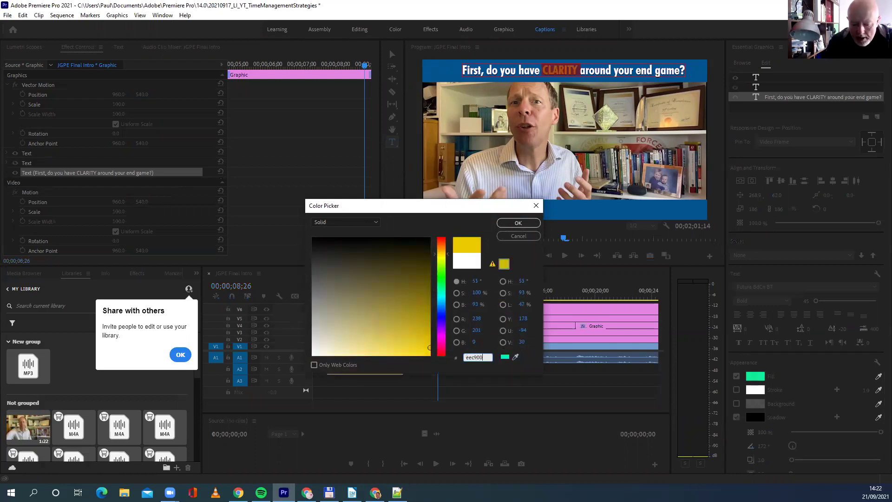
key(Return)
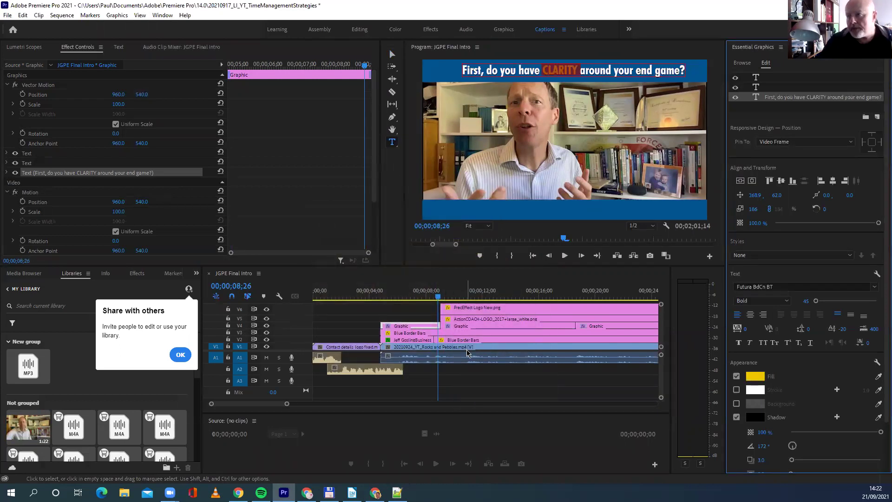
click(691, 46)
click(393, 55)
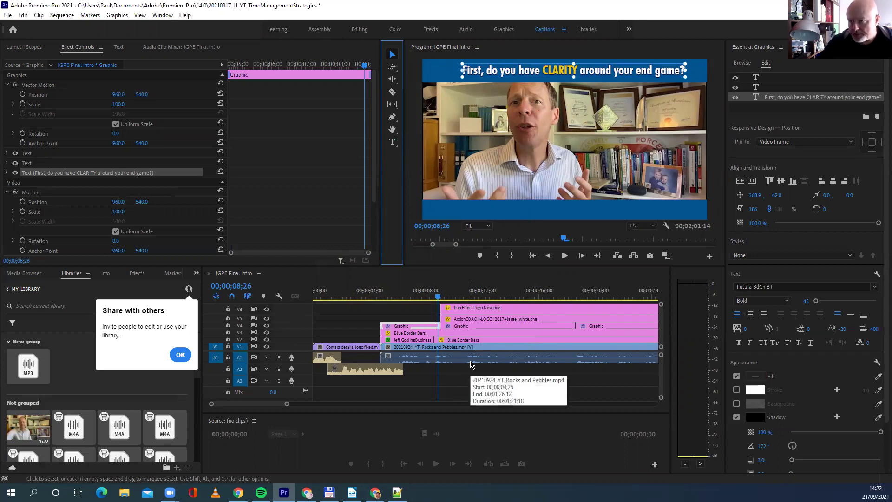
Step: Extend both logo clips back to the start of the V2 Blue Border Bars and shift the cut between the first two headline graphics to about 00;00;12
click(459, 310)
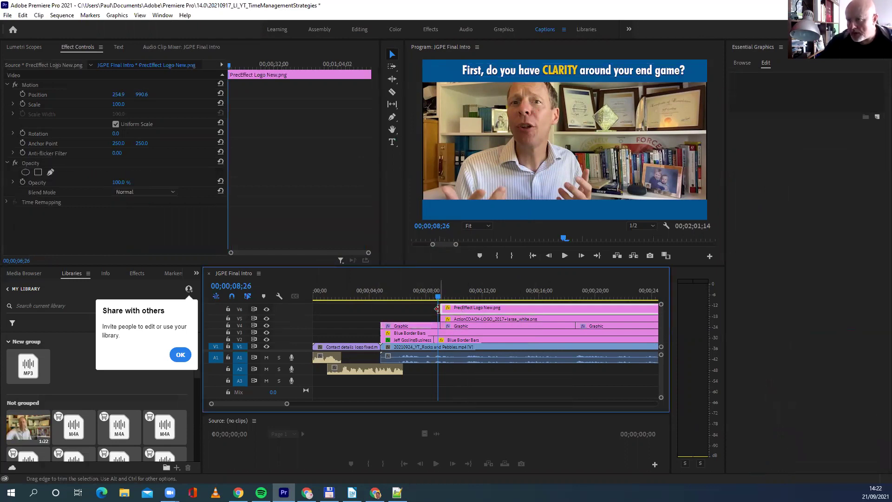
mouse_move(437, 307)
mouse_down()
mouse_move(419, 304)
mouse_move(435, 306)
mouse_up()
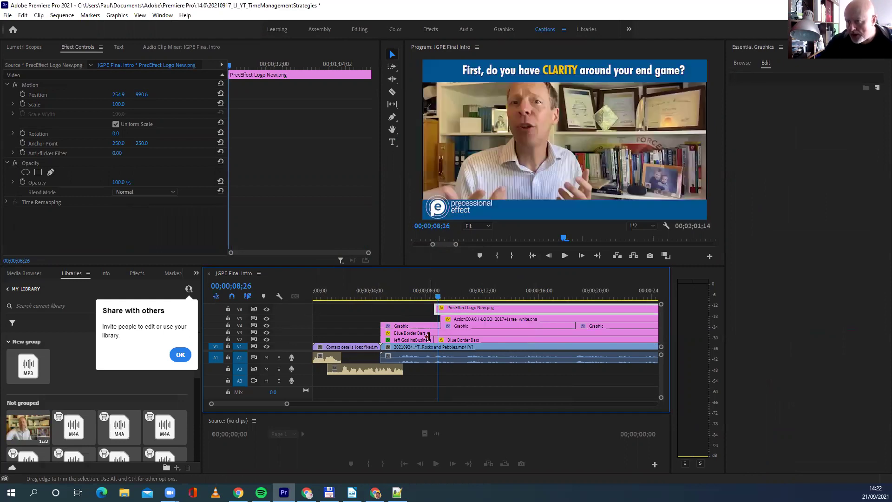
click(475, 326)
drag(439, 322, 488, 337)
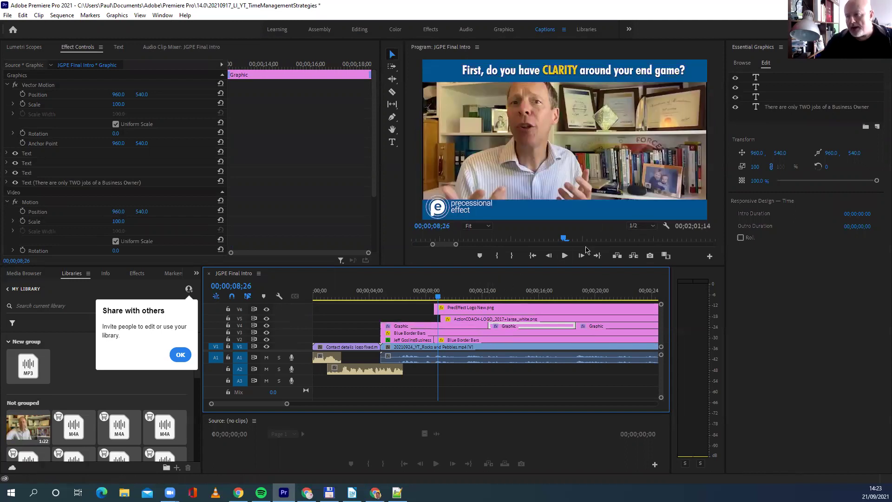
drag(440, 319, 436, 319)
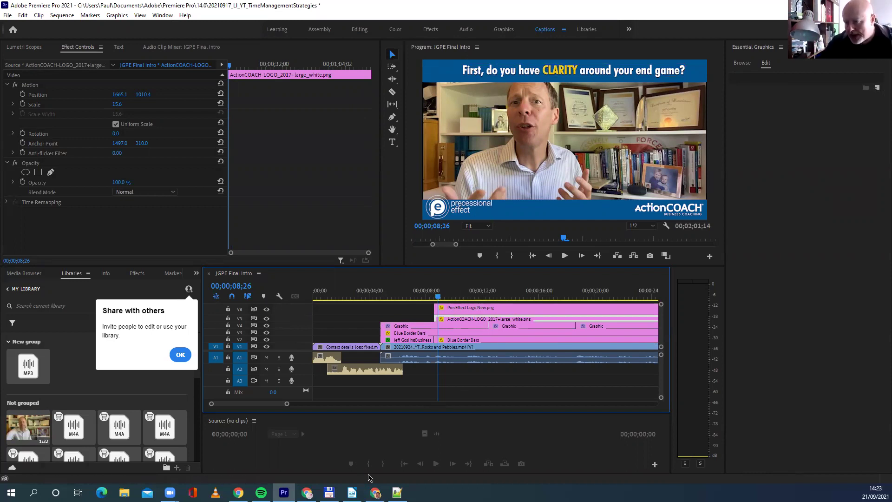
mouse_move(329, 493)
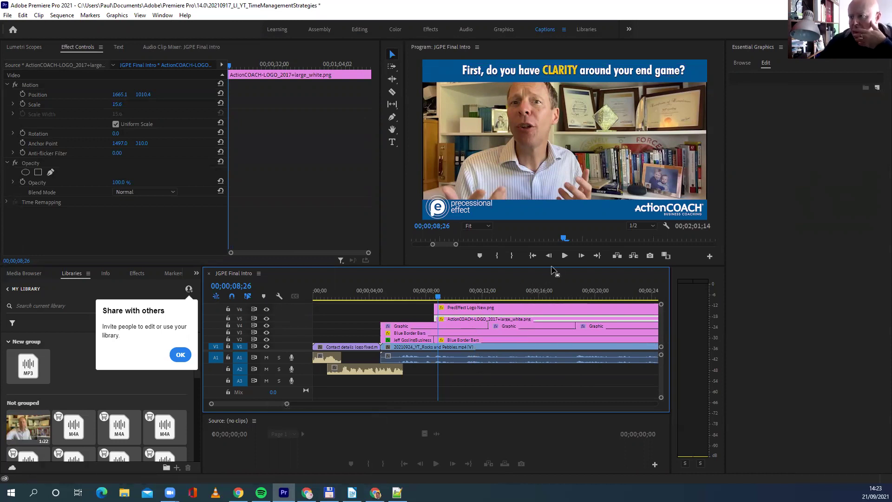
Step: Play the sequence from about 00;00;08 to 00;00;26 and compare the speech with the Notepad++ transcript
click(565, 257)
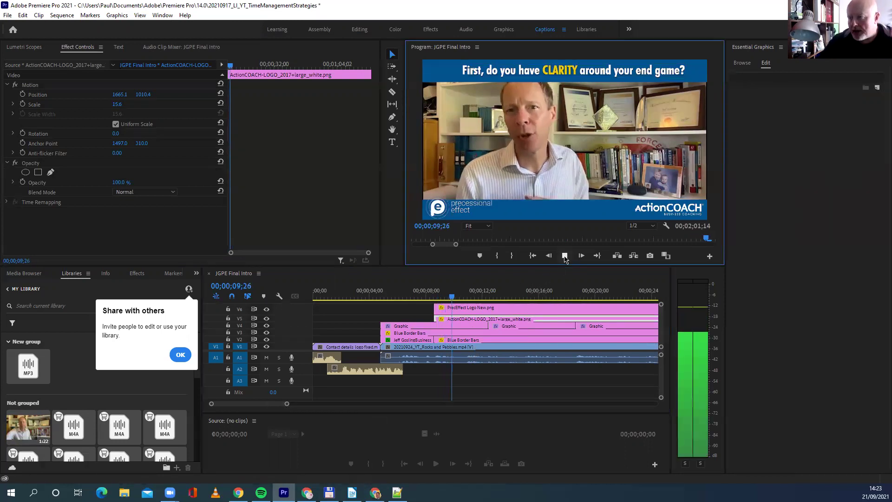
click(564, 257)
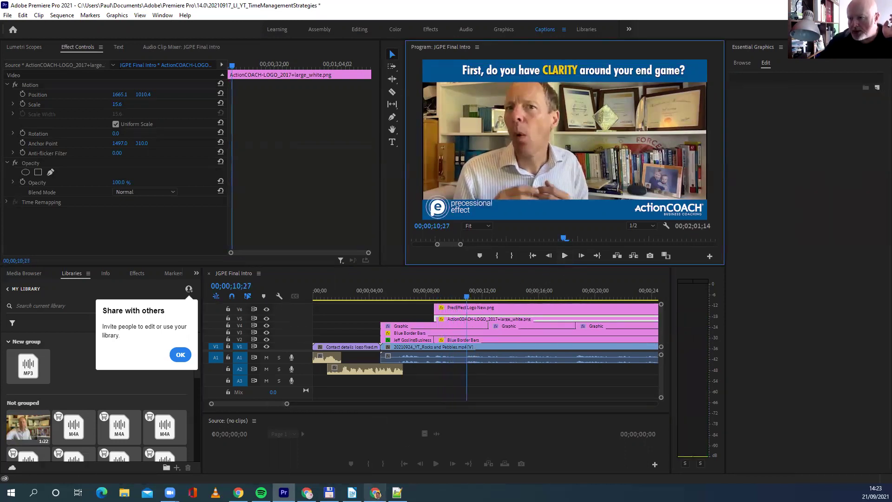
key(alt+Tab)
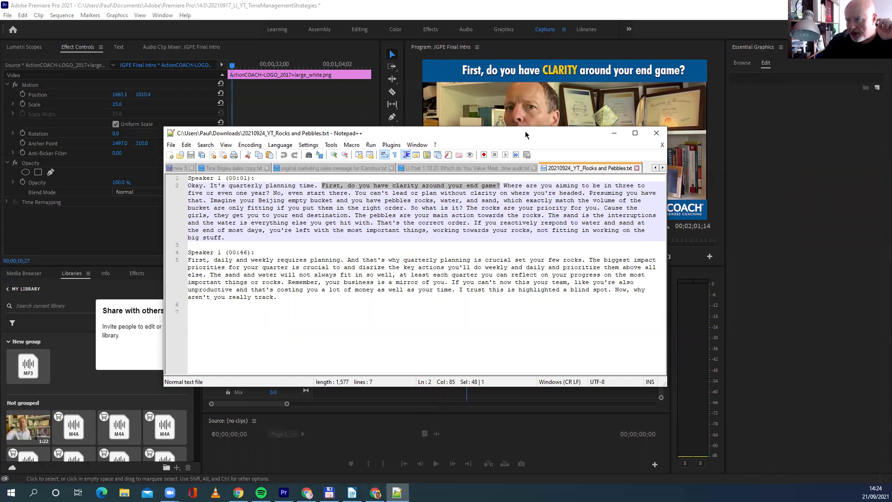
drag(526, 131, 380, 89)
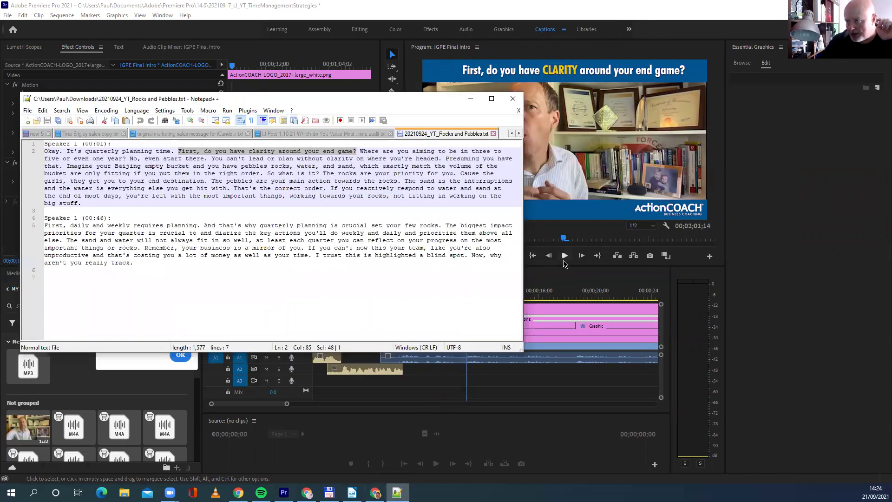
click(564, 257)
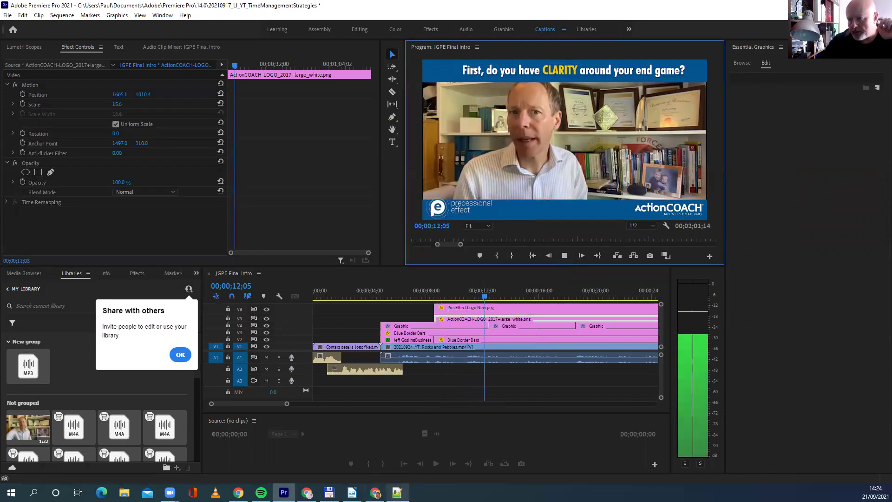
key(alt+Tab)
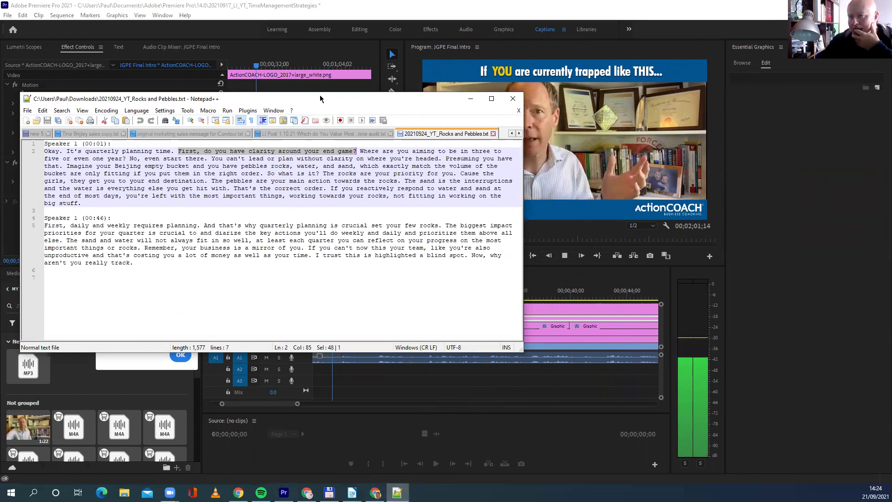
click(578, 261)
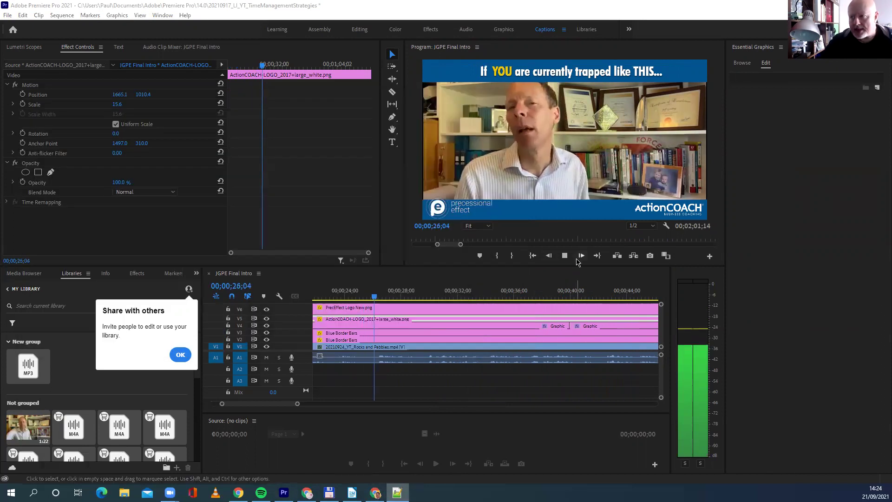
click(565, 255)
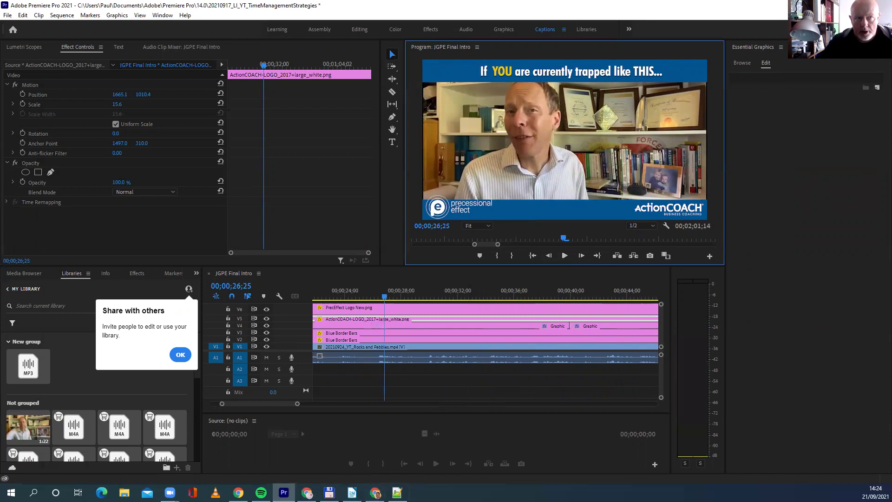
Step: In the Notepad++ transcript, replace "Beijing" with "basin as an" and add a comma after "pebbles"
key(alt+Tab)
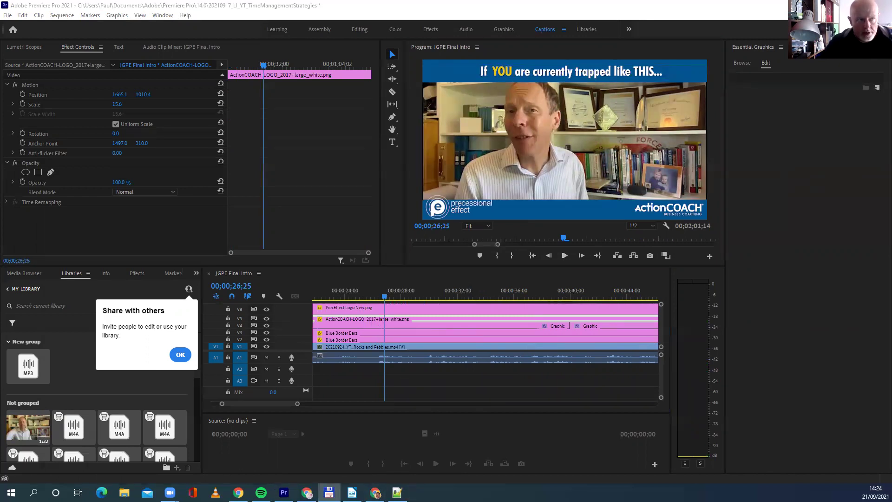
key(alt+Tab)
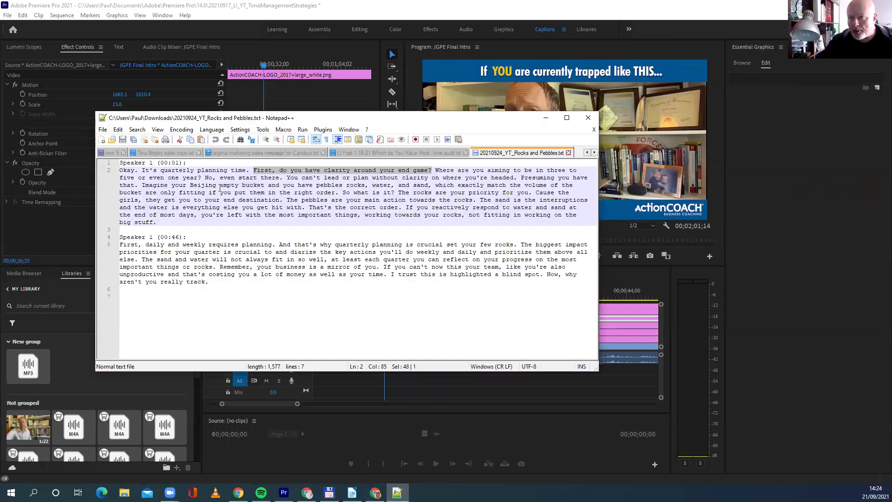
double_click(198, 186)
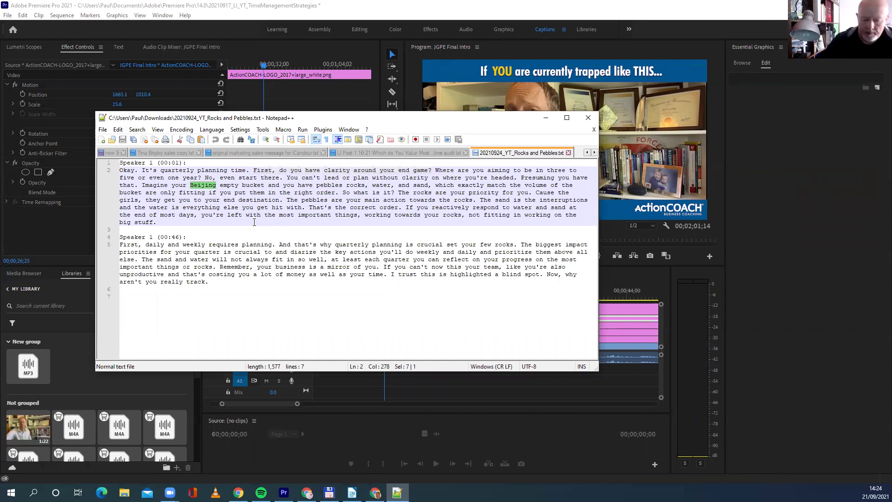
text(basin as )
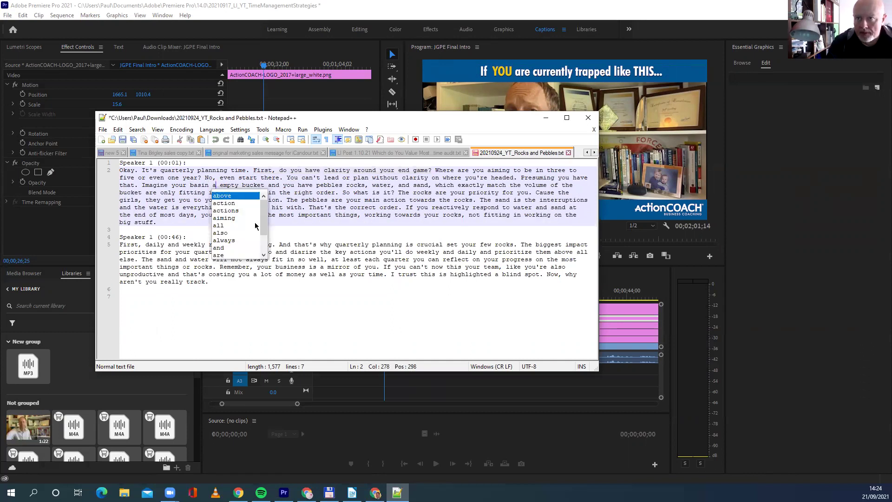
text(an)
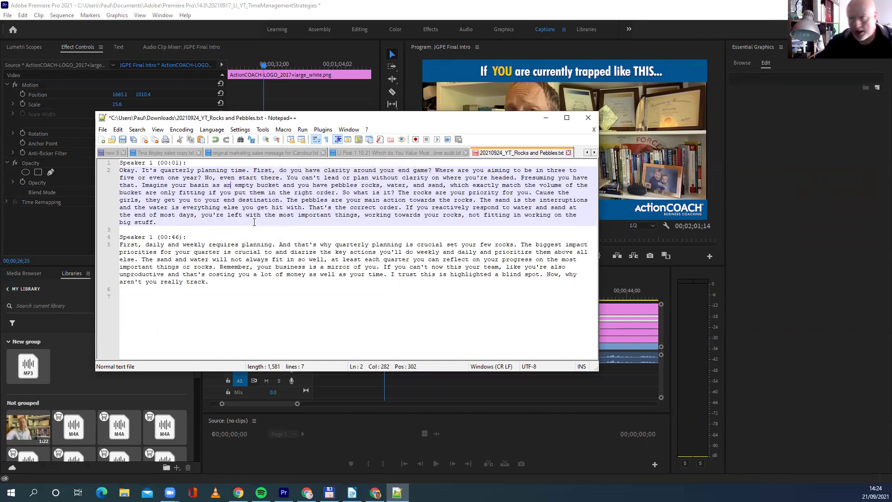
click(359, 183)
text(,)
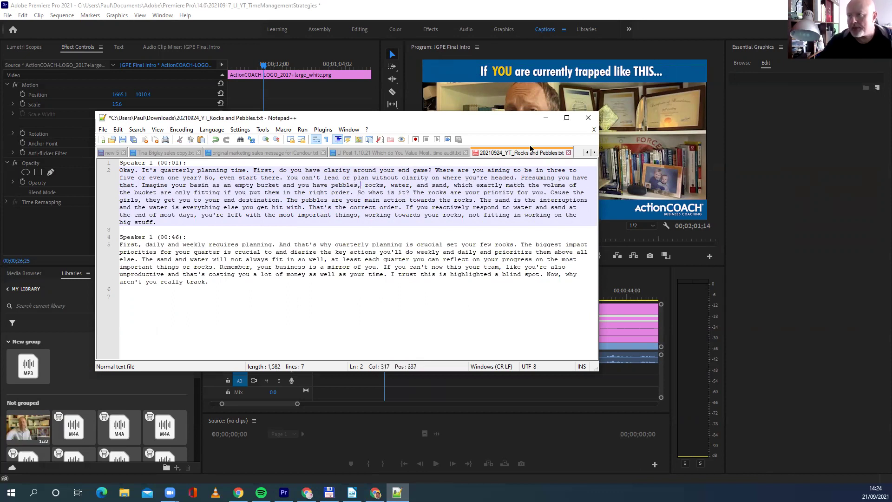
Step: Return to Premiere Pro and play the sequence on to about 00;00;52, checking the speech against the transcript wording
click(378, 107)
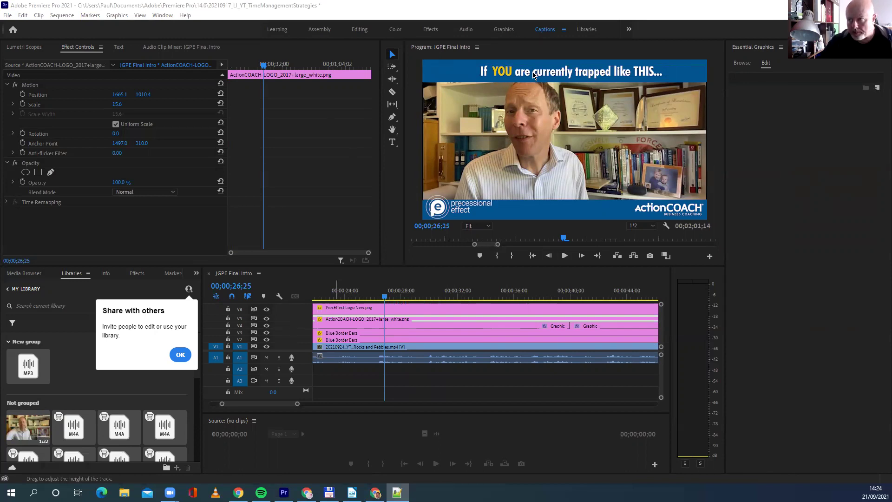
click(575, 89)
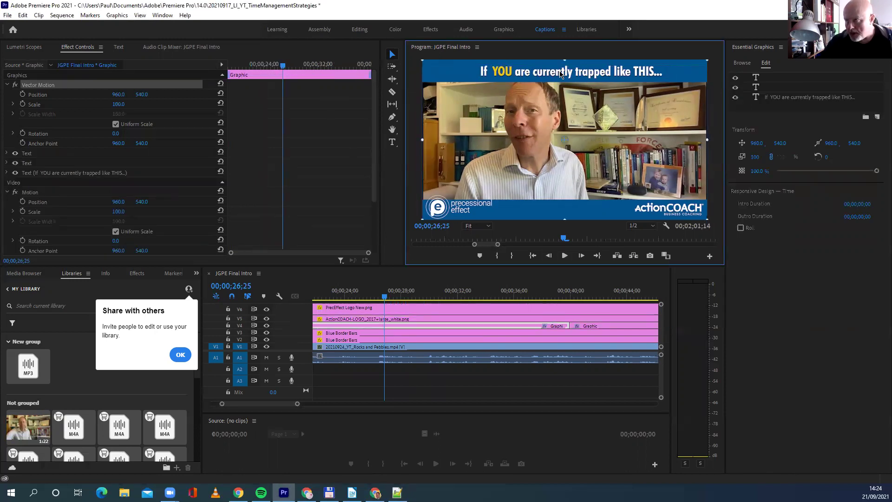
click(391, 55)
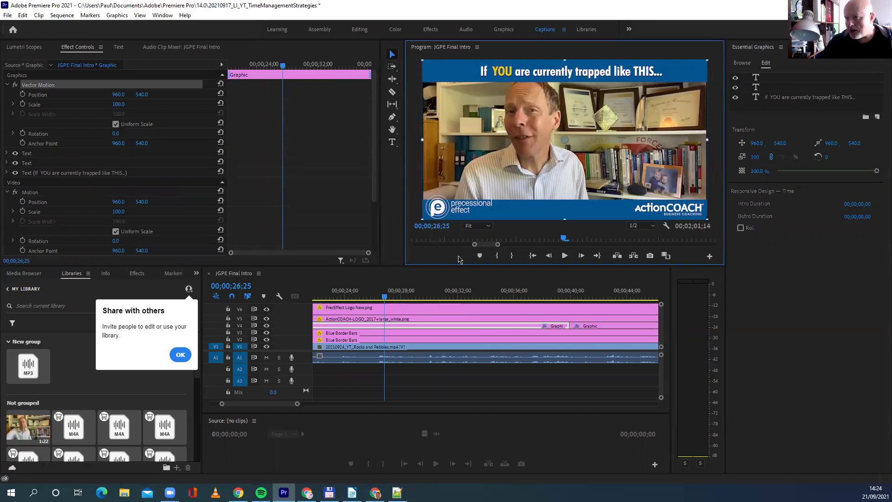
click(565, 257)
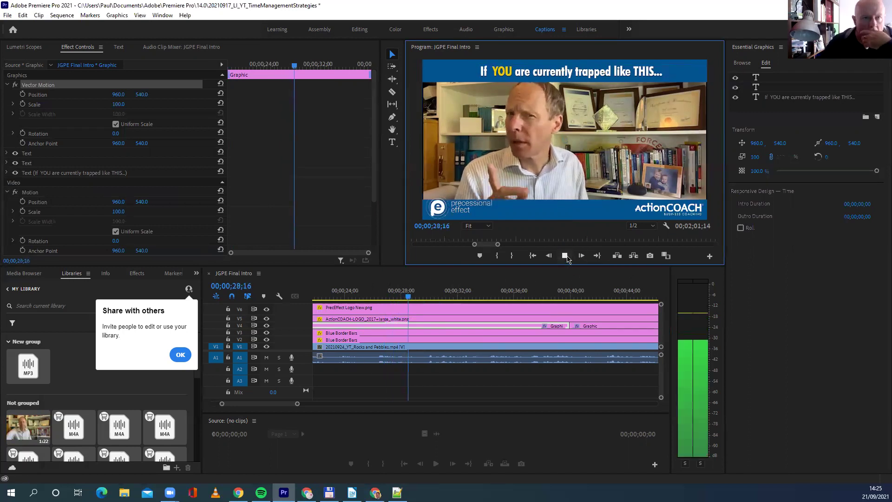
click(565, 256)
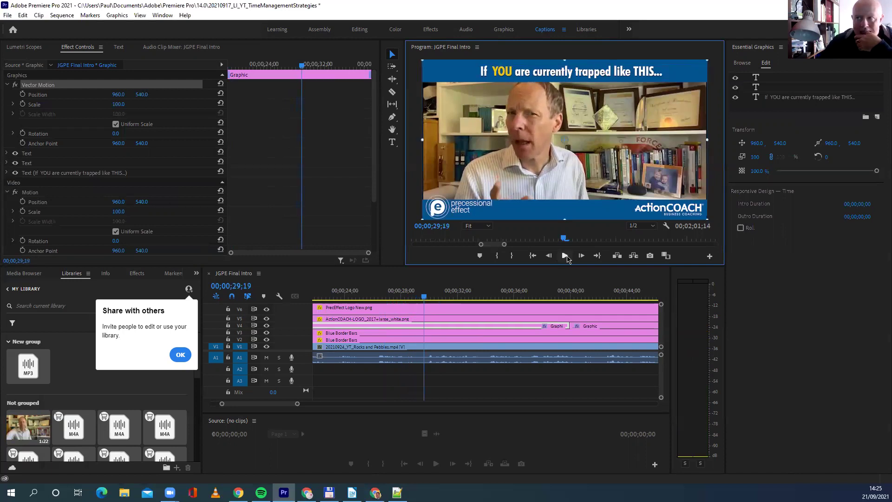
click(565, 256)
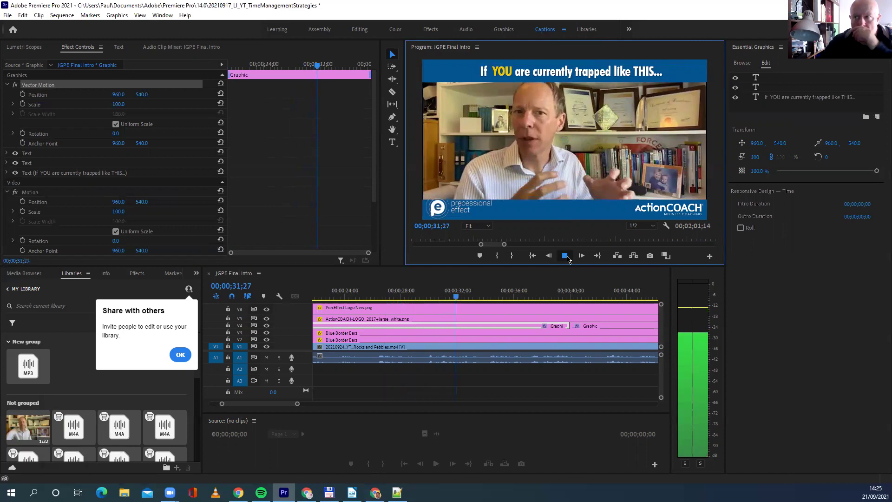
click(566, 256)
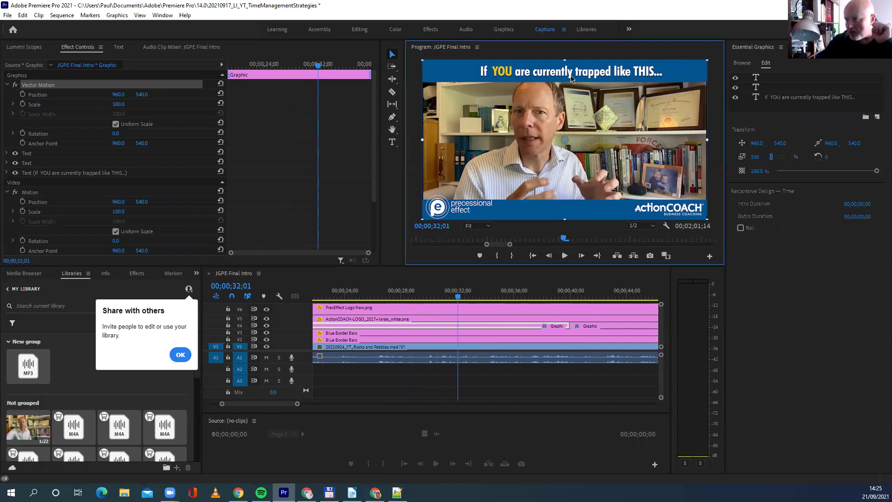
click(565, 256)
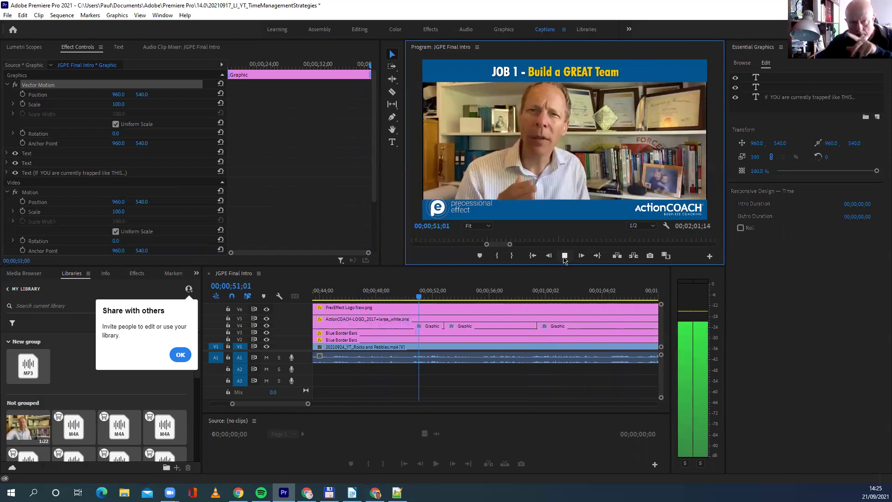
click(565, 258)
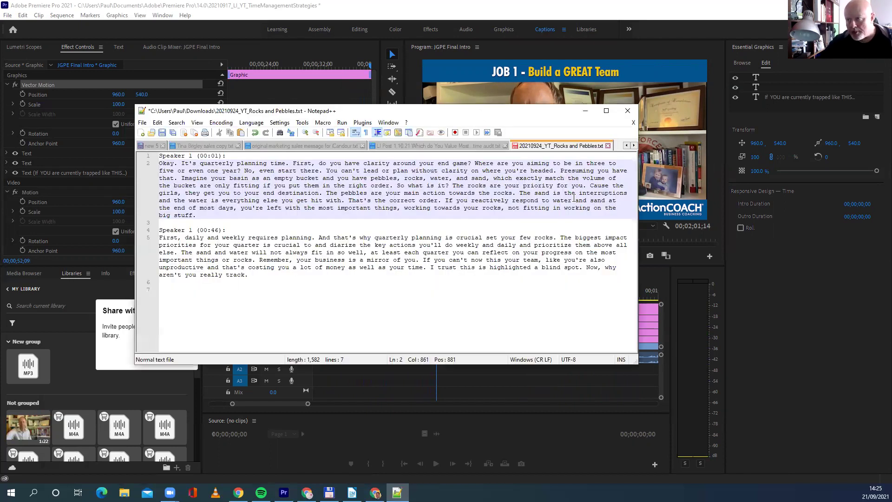
Step: In the Notepad++ transcript, end the sentence after "not fitting in" with a full stop and move "working on the big stuff." before "First" in the 00:46 paragraph
text(.)
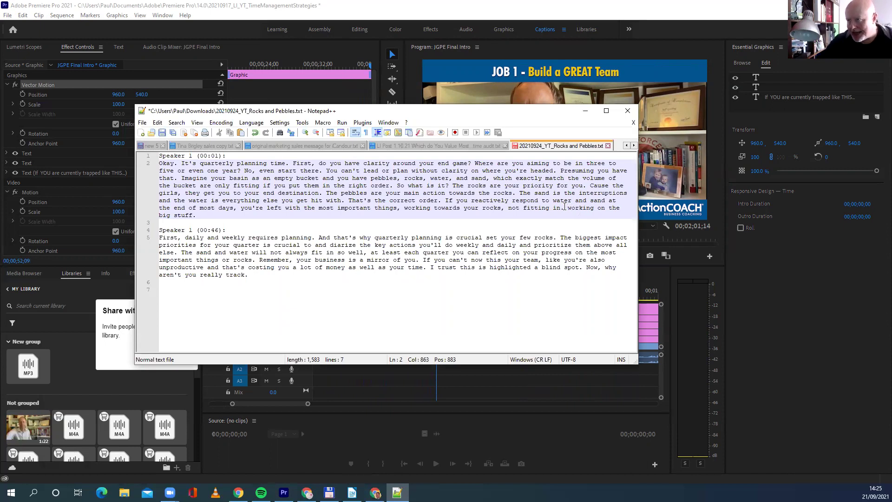
drag(568, 211, 596, 218)
key(ctrl+c)
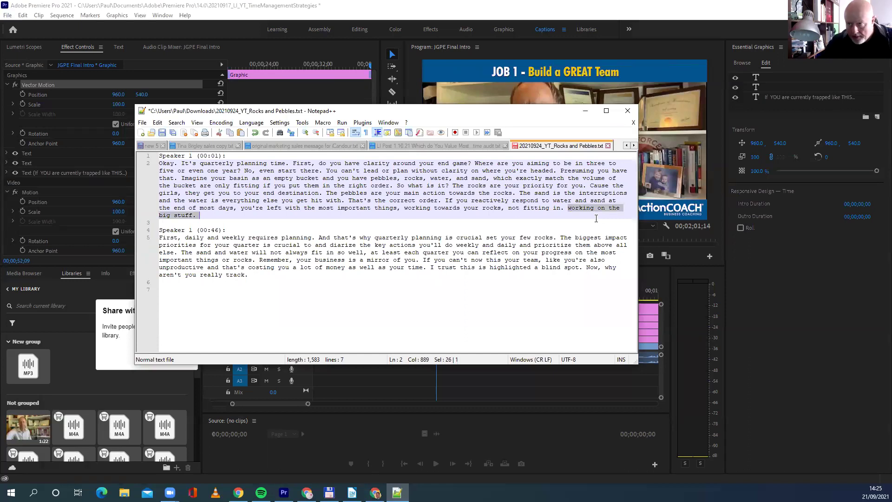
key(BackSpace)
click(165, 230)
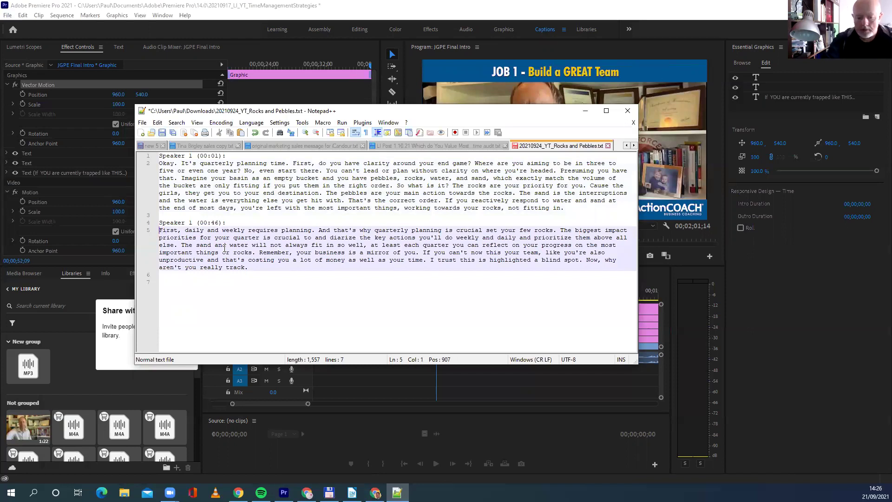
key(ctrl+v)
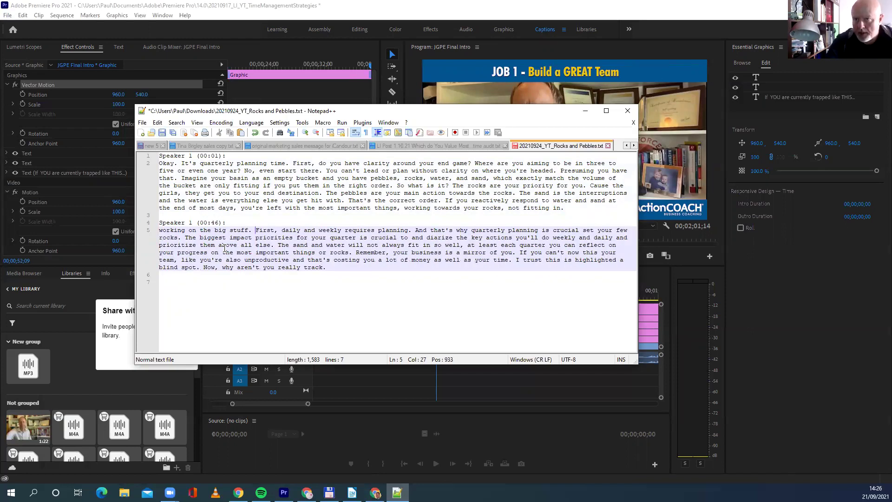
Step: Merge the moved phrase with the following sentence so the paragraph begins "Working on the big stuff first, daily and weekly"
key(BackSpace)
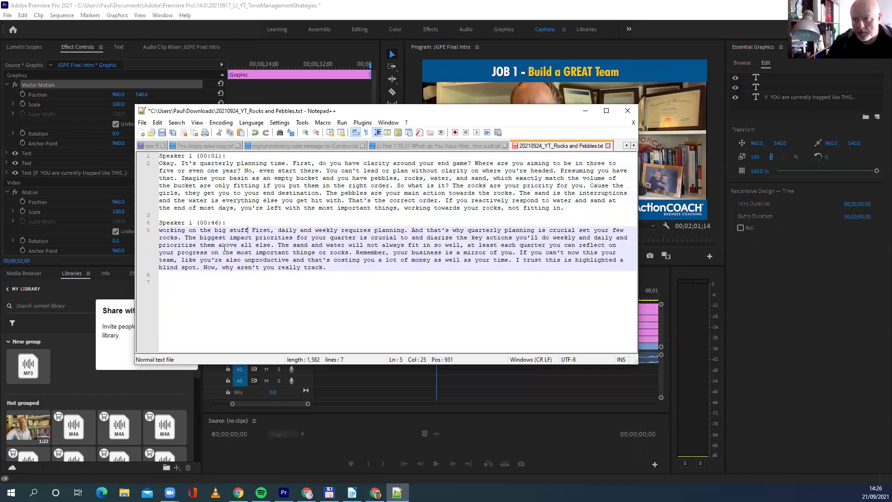
key(BackSpace)
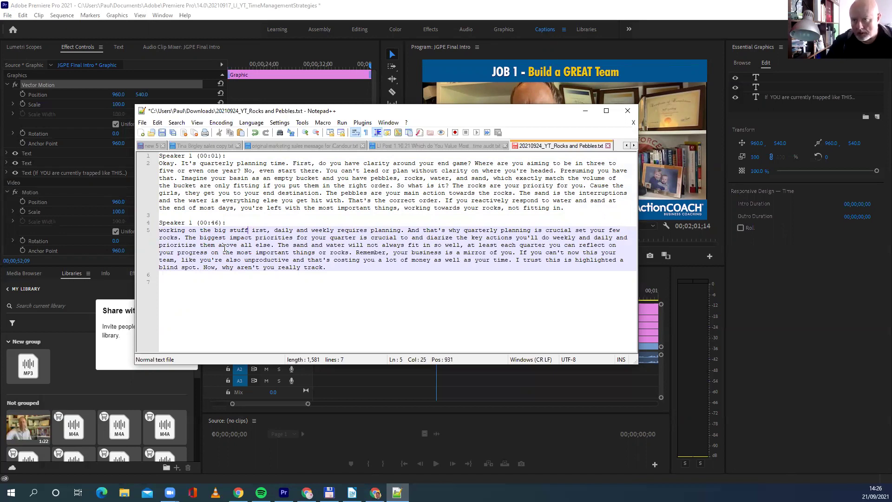
text(f)
key(Left)
key(Left)
key(Left)
key(Left)
key(Left)
key(Left)
key(Left)
key(Left)
key(Left)
key(Left)
key(Left)
key(Left)
key(Left)
key(BackSpace)
text(W)
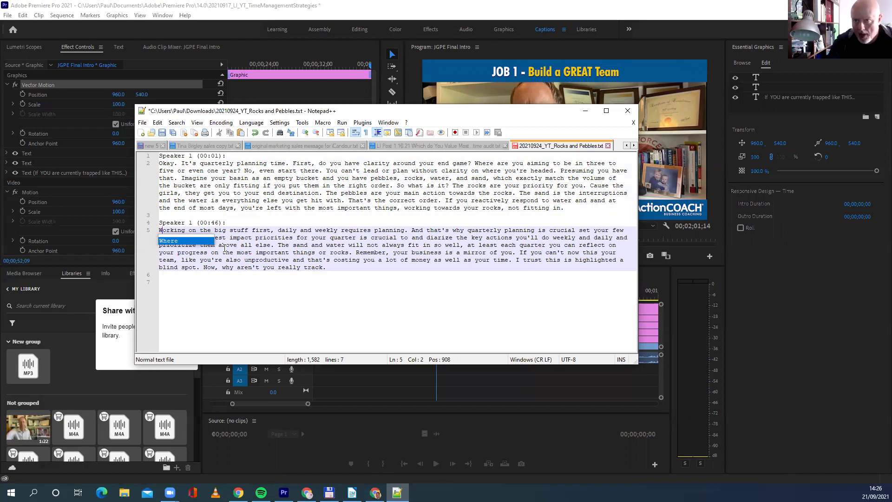
key(Escape)
key(End)
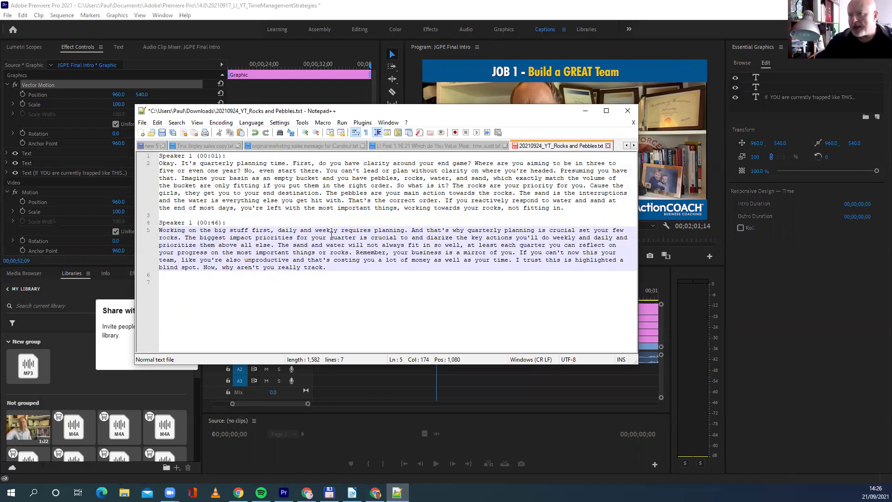
Step: Join the next two sentences of the 00:46 paragraph by changing "planning. And" to "planning, and"
click(414, 229)
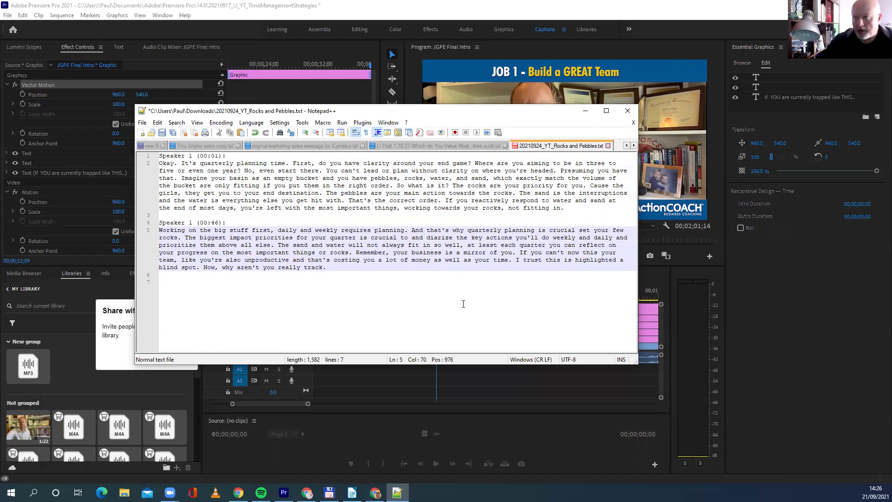
key(BackSpace)
key(BackSpace)
key(BackSpace)
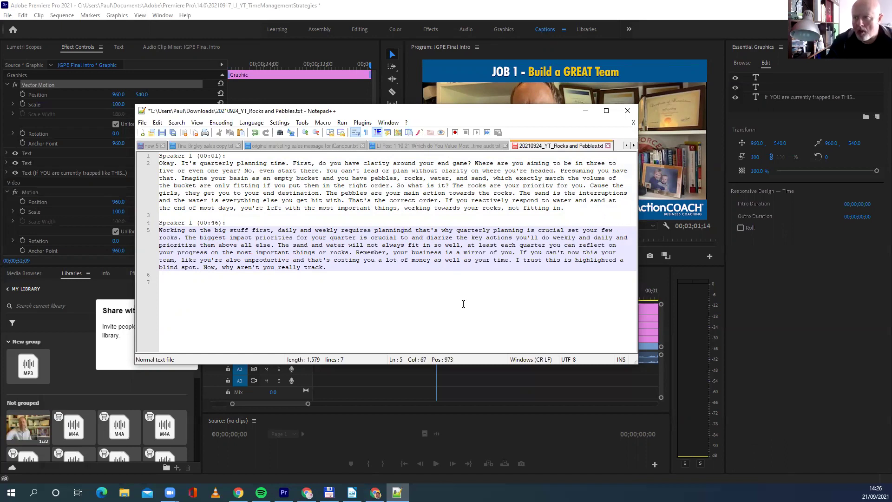
text(, a)
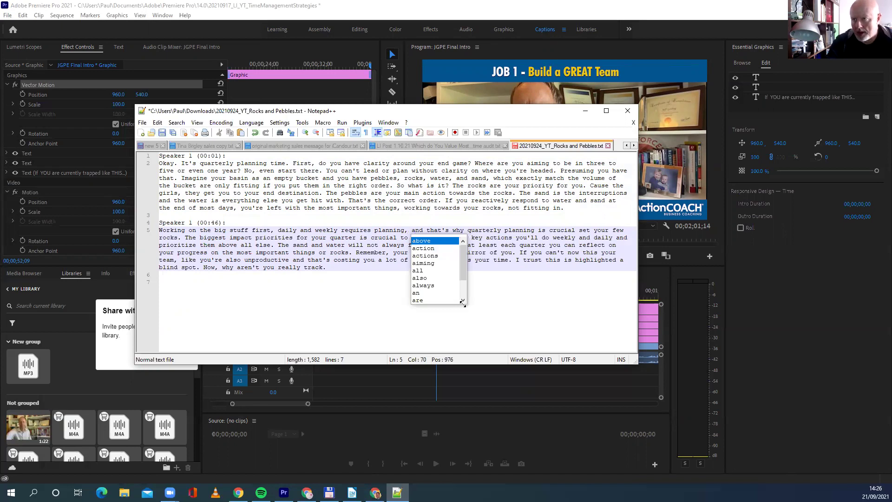
click(536, 318)
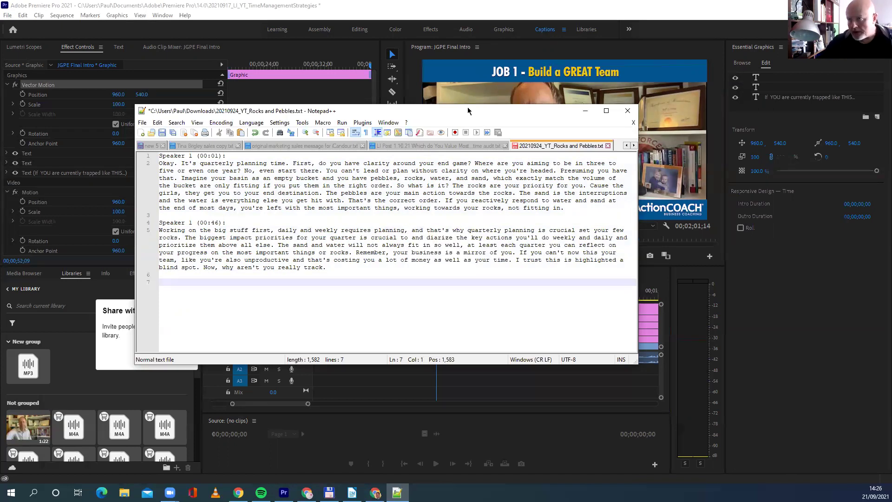
Step: Play on to about 00;01;00, correcting the 00:46 paragraph to "Set your few rocks – the biggest impact priorities for your quarter, it is crucial then to diarize"
drag(468, 107, 0, 112)
click(565, 255)
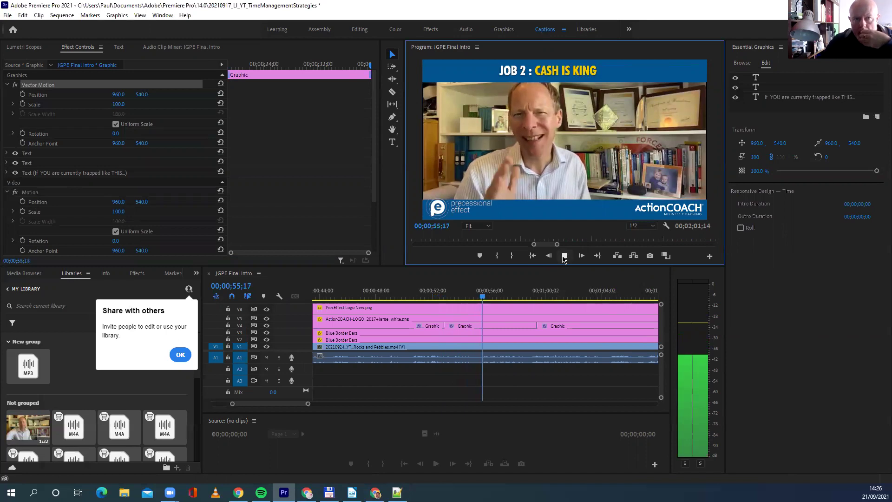
click(565, 256)
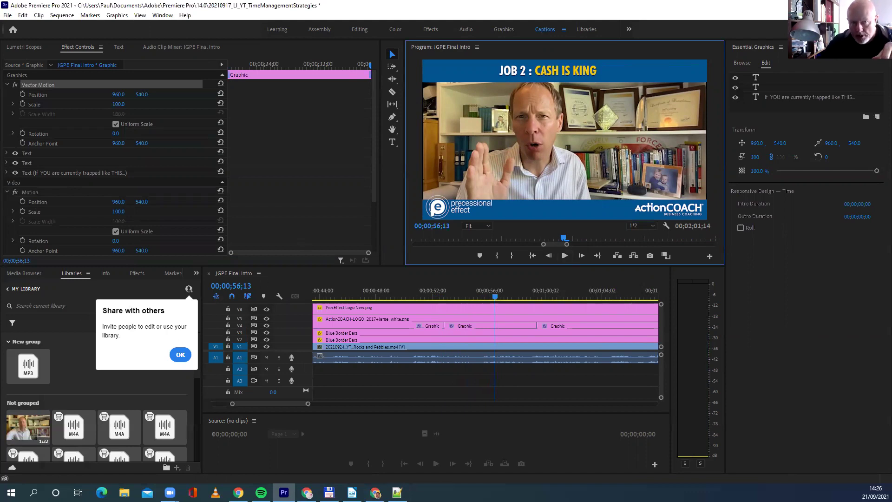
key(alt+Tab)
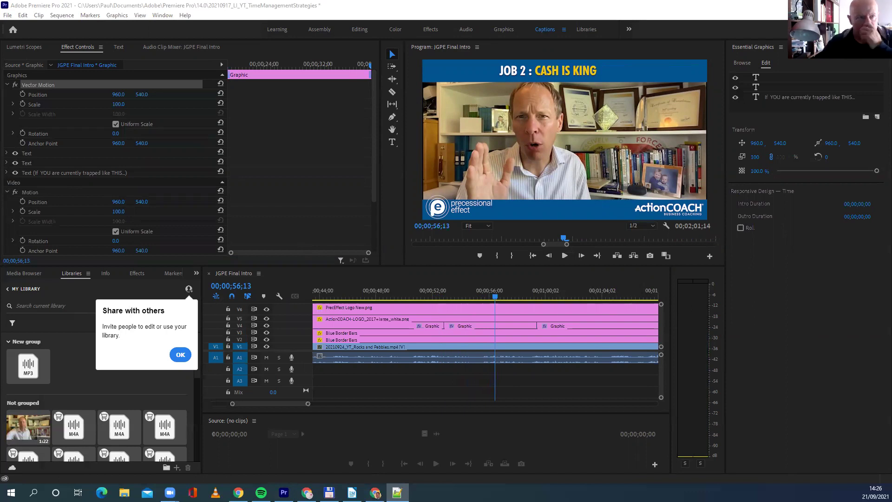
click(565, 257)
click(565, 257)
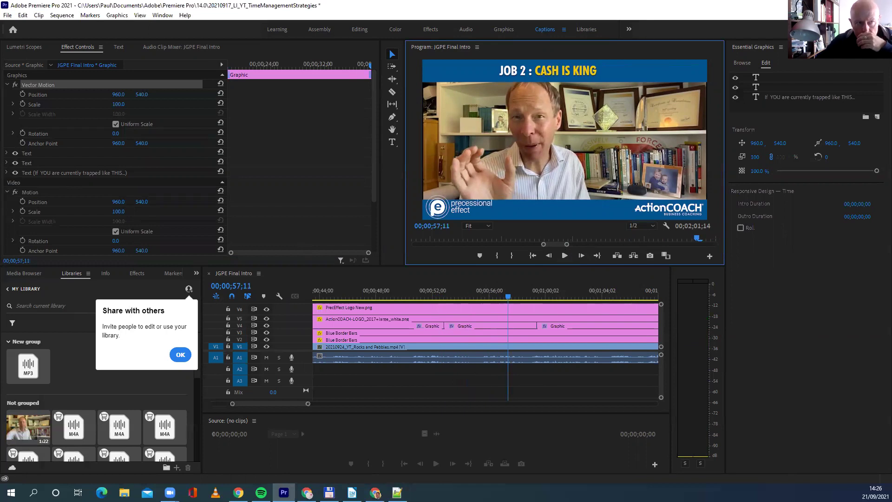
key(alt+Tab)
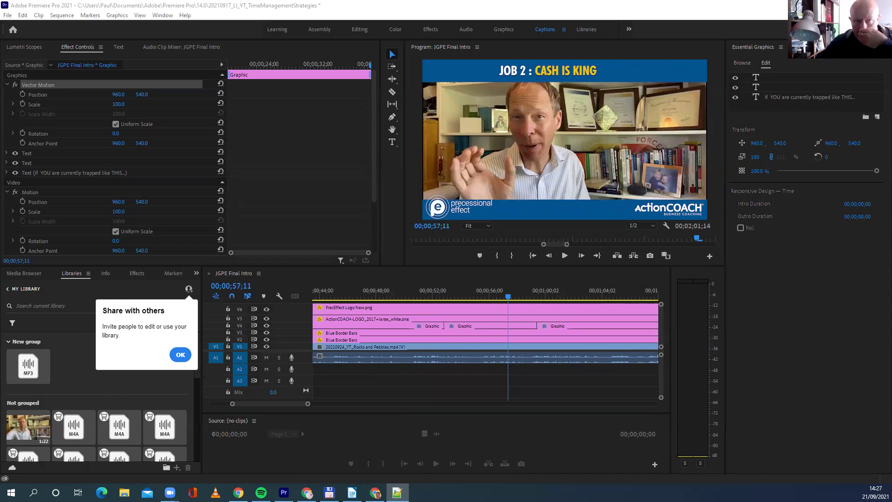
click(566, 256)
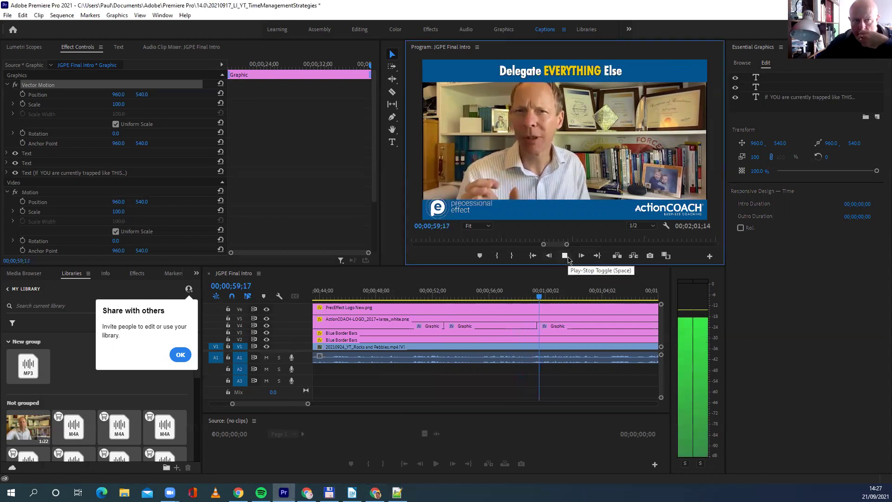
click(566, 256)
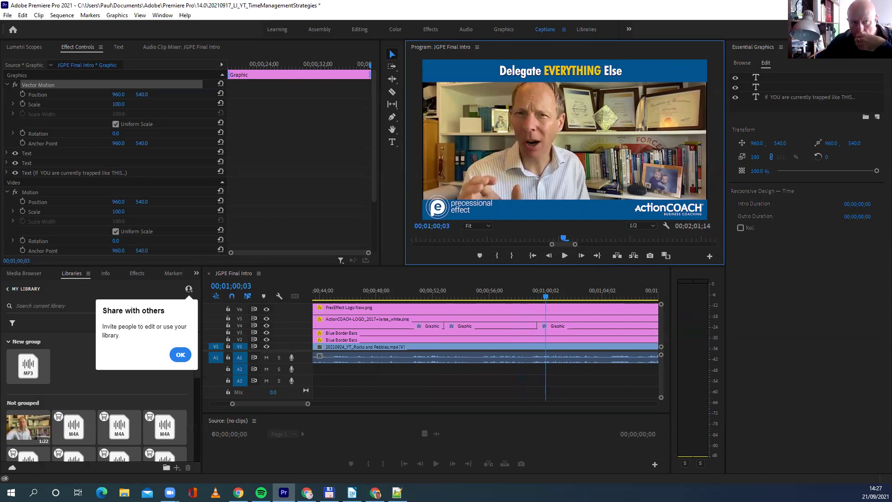
key(alt+Tab)
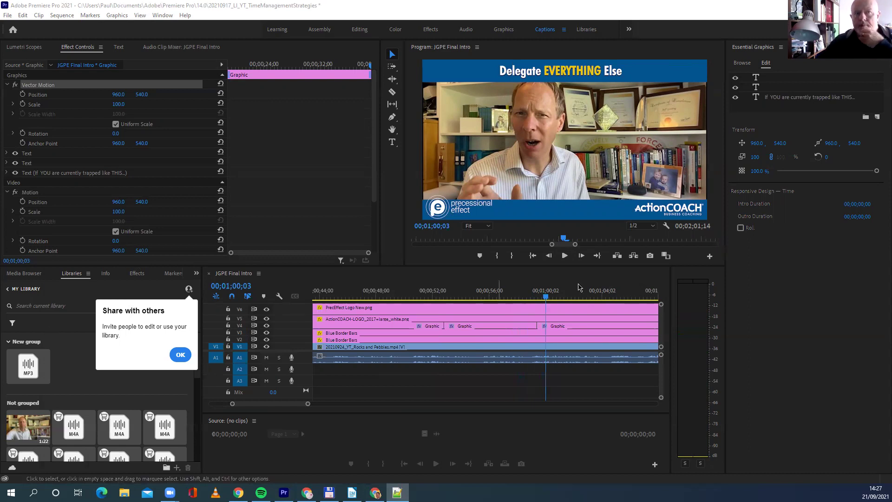
Step: Play the rest of the speech through to the outro at about 00;01;27, comparing it with the transcript's final lines
click(565, 256)
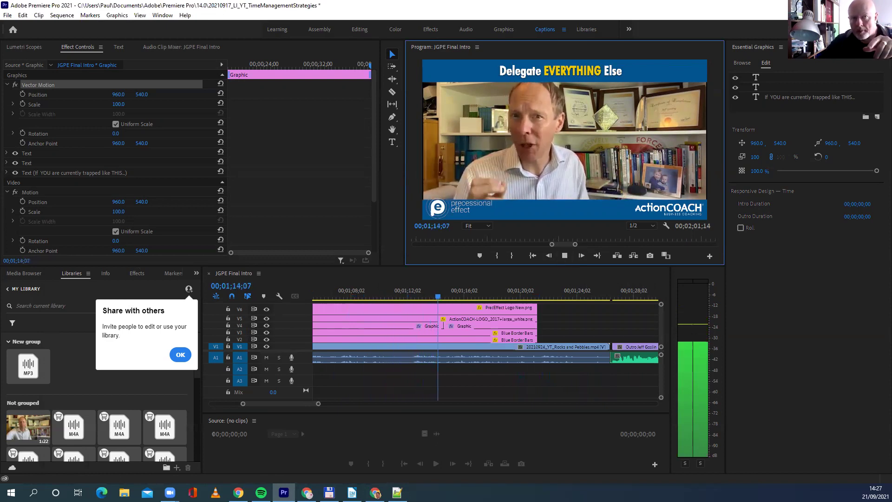
key(alt+Tab)
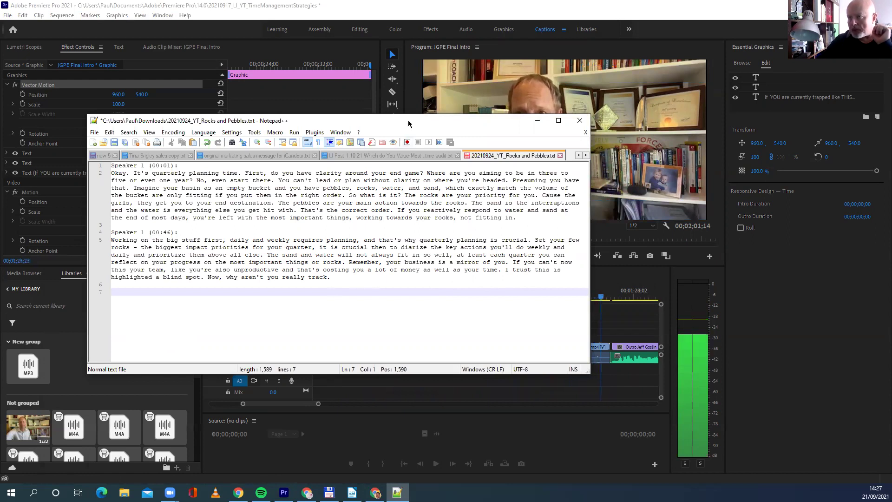
click(538, 120)
click(498, 261)
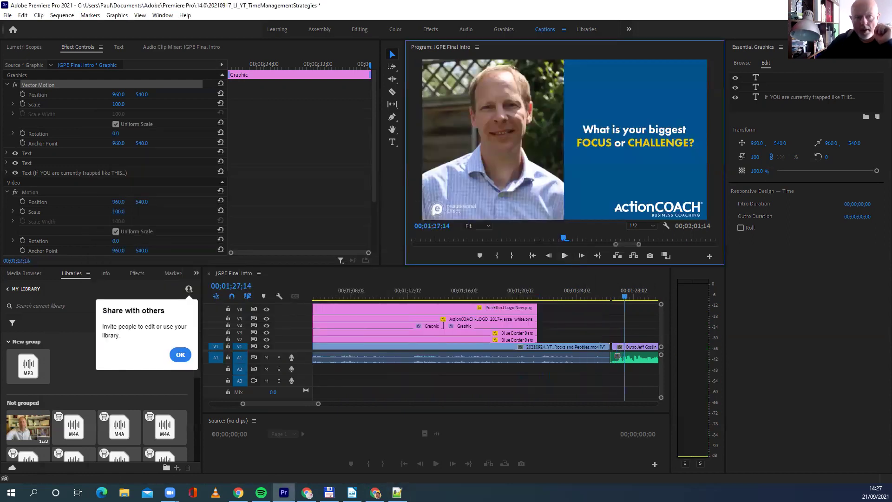
Step: Correct the transcript ending to "I trust this has highlighted a blind spot. Now, what action will you take?" and save the file
key(alt+Tab)
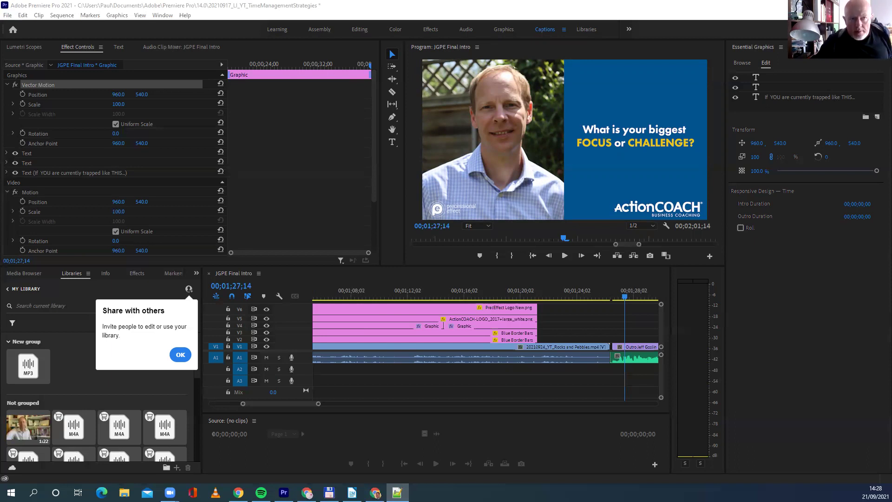
key(alt+Tab)
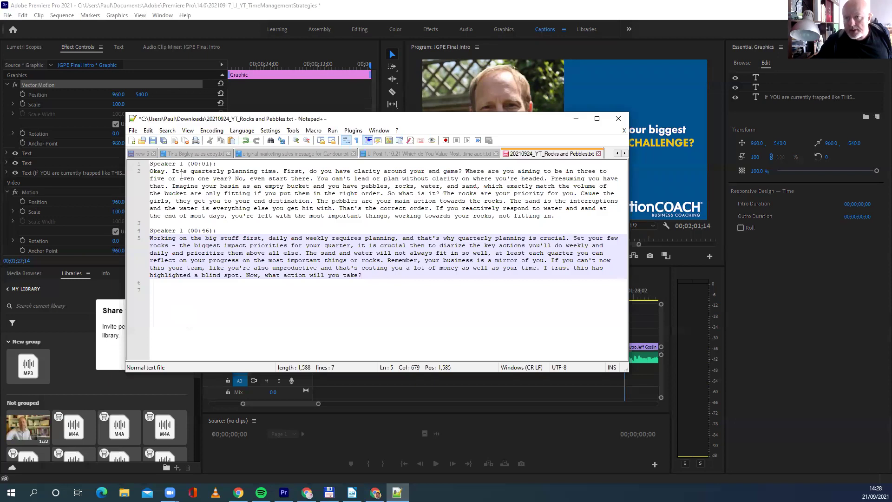
click(133, 130)
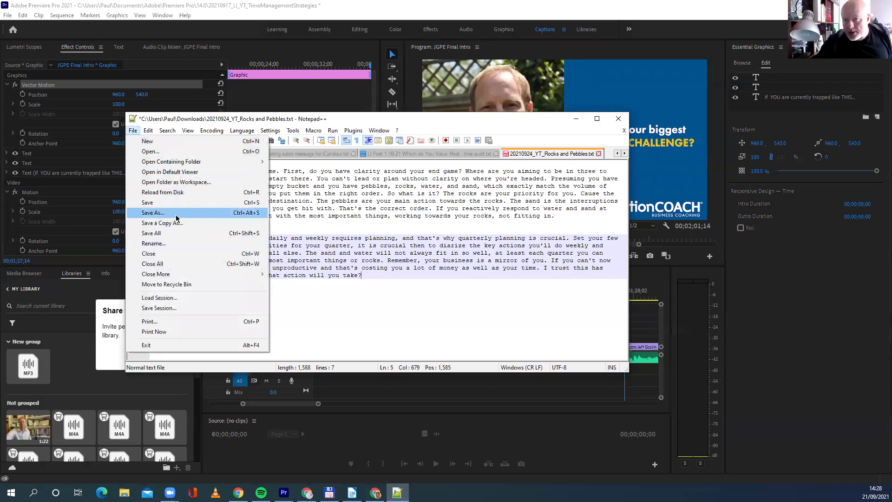
click(167, 203)
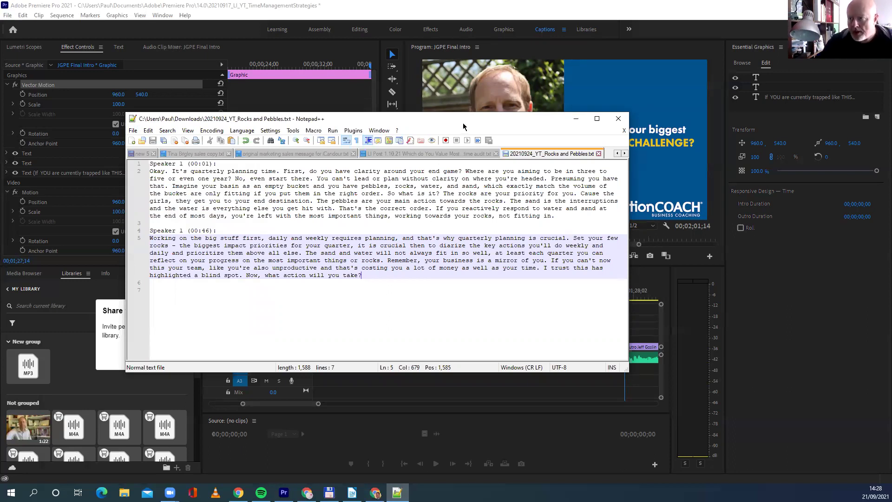
Step: Return to Premiere Pro and replay the end of the Rocks and Pebbles clip between about 00;01;21 and 00;01;24 to locate the closing question
drag(464, 123, 0, 122)
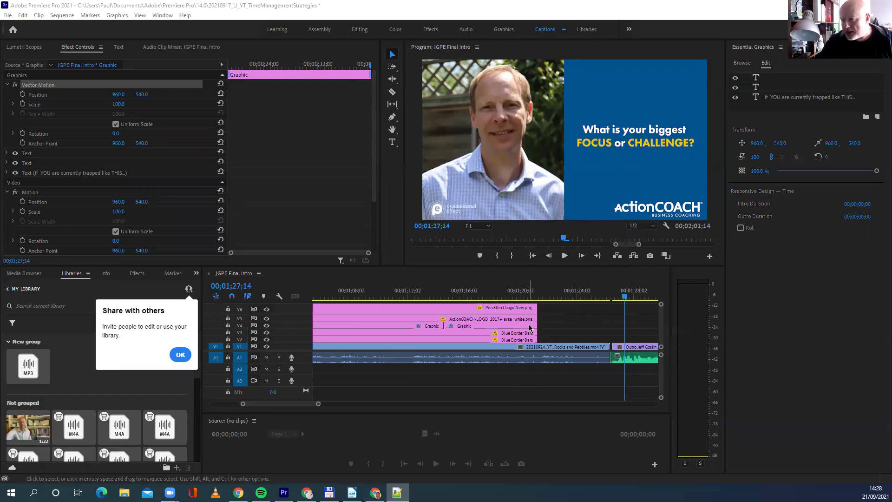
click(569, 350)
drag(624, 299, 567, 299)
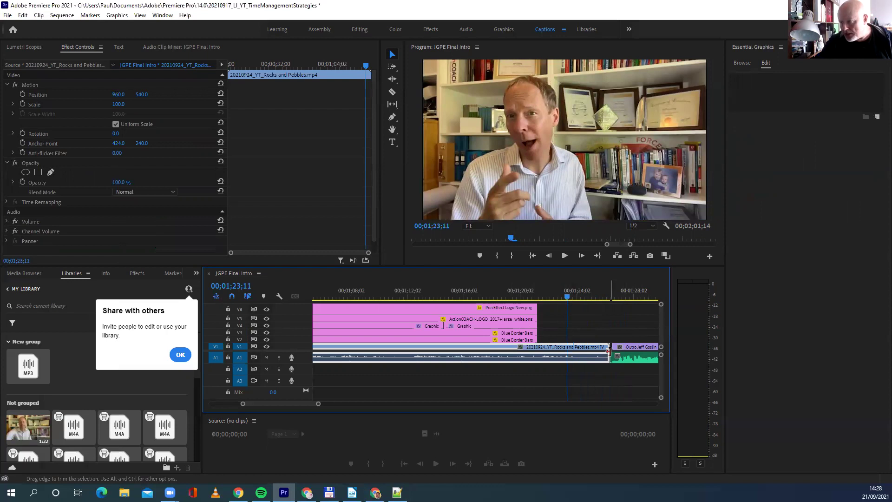
click(565, 256)
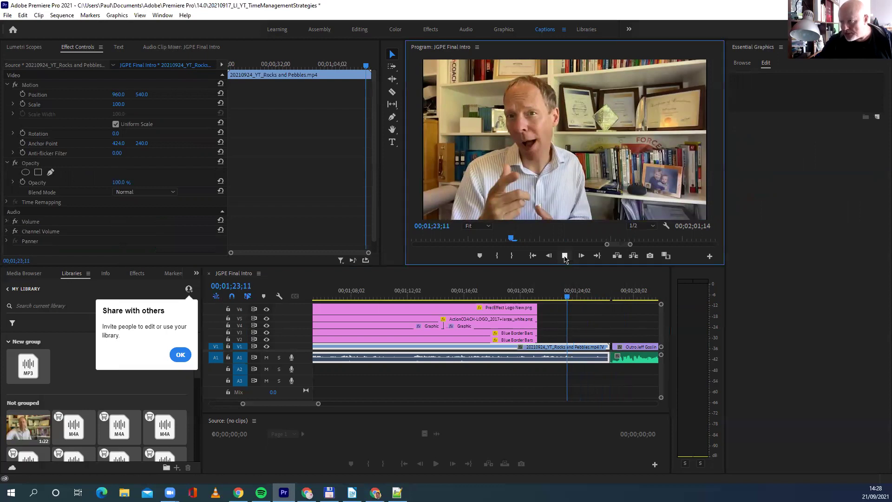
click(565, 256)
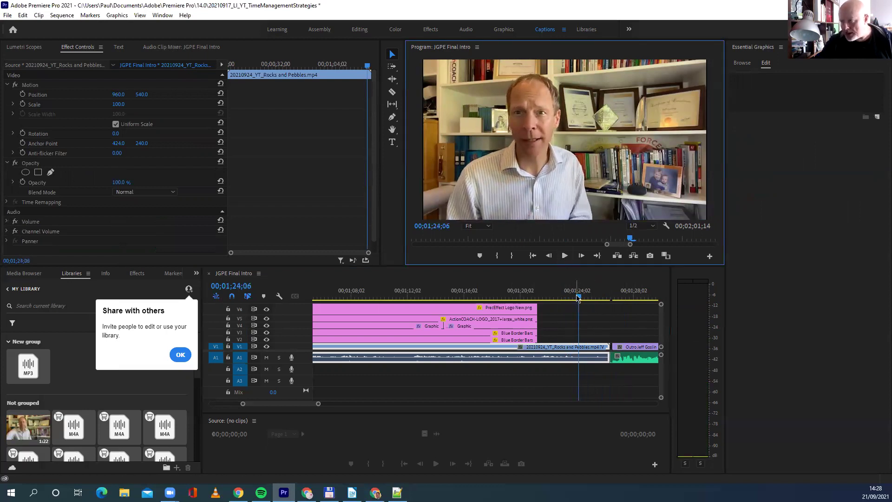
drag(579, 296, 548, 297)
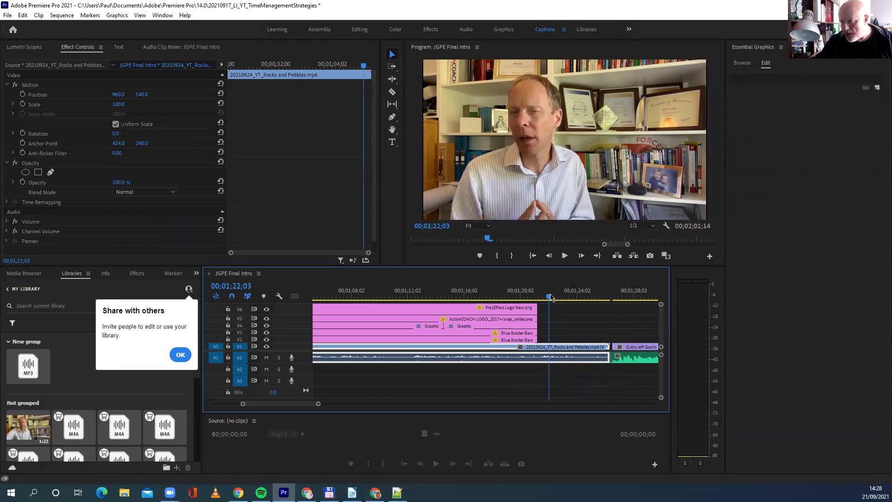
click(566, 257)
click(566, 256)
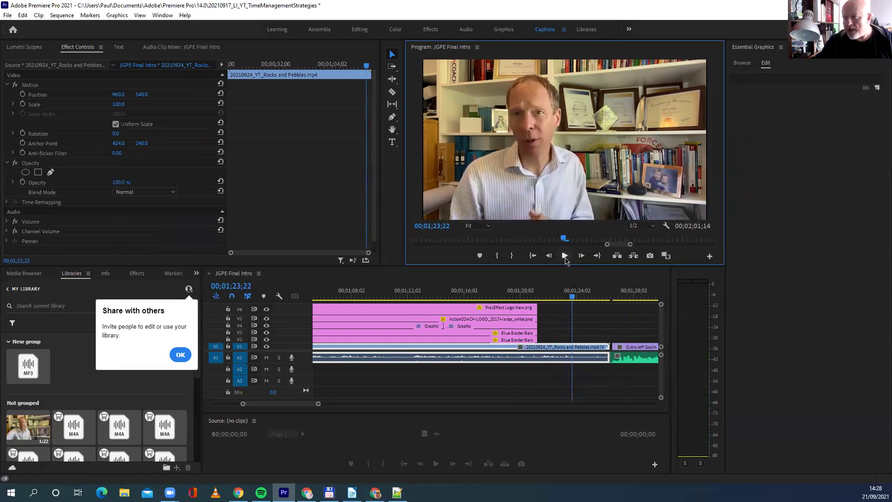
drag(573, 297, 538, 297)
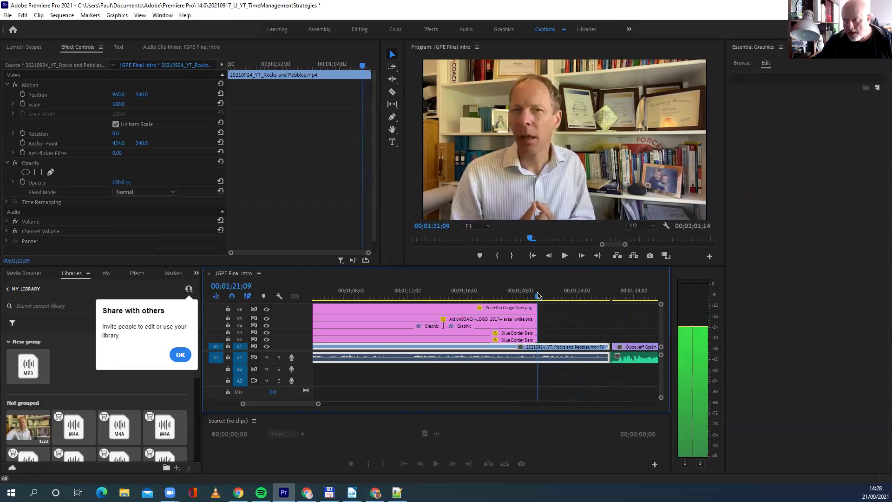
click(564, 258)
click(566, 258)
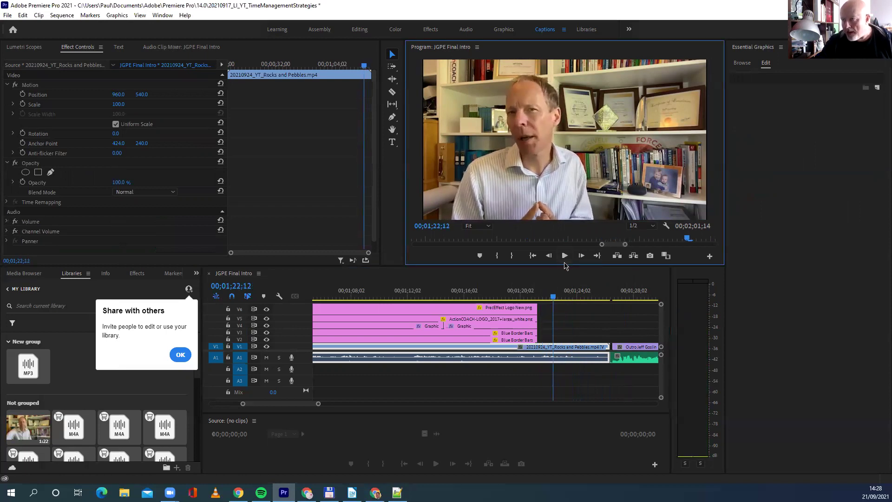
Step: Find the closing question's cue at 00;01;21;07 and move the "WHAT ACTION WILL YOU TAKE?" graphic to start there
drag(553, 297, 527, 298)
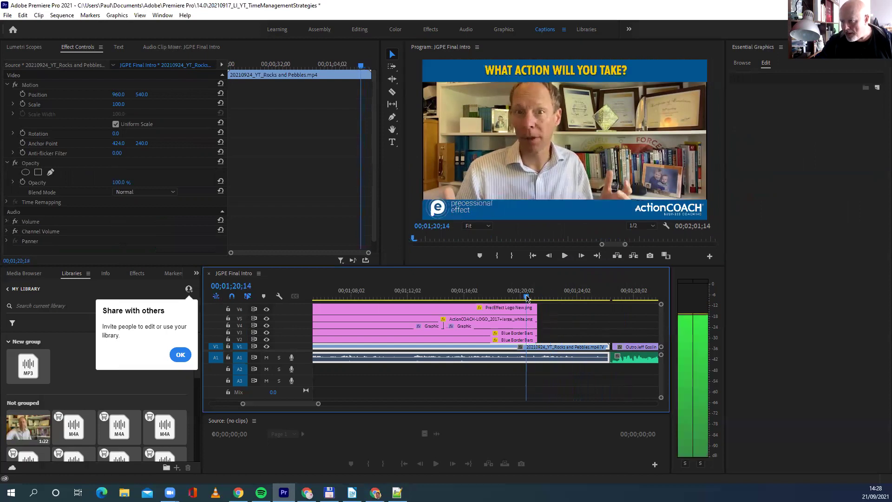
click(564, 259)
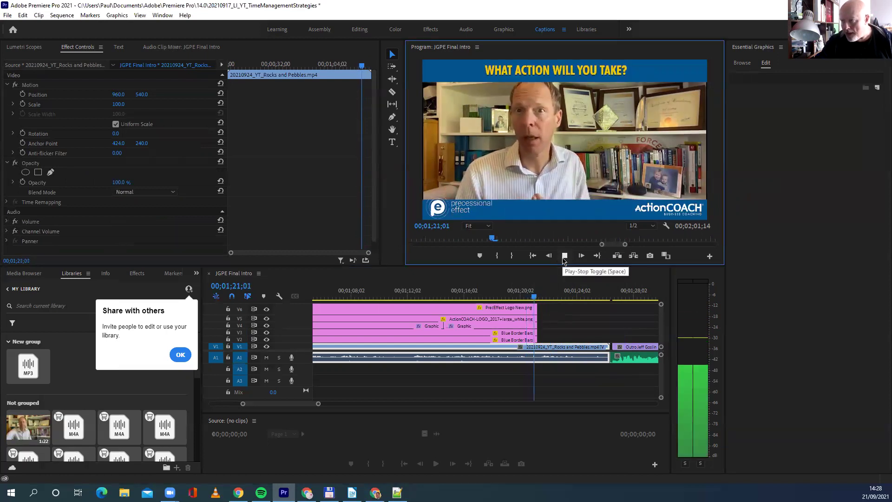
click(564, 257)
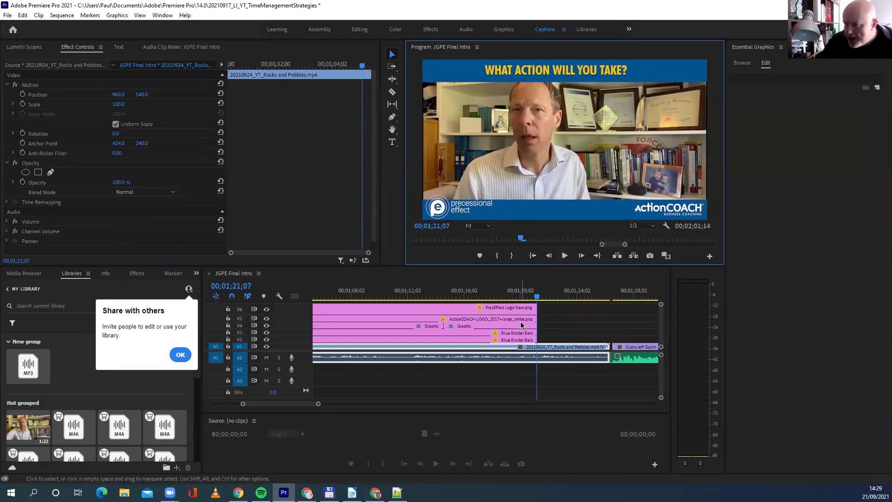
drag(526, 328, 605, 321)
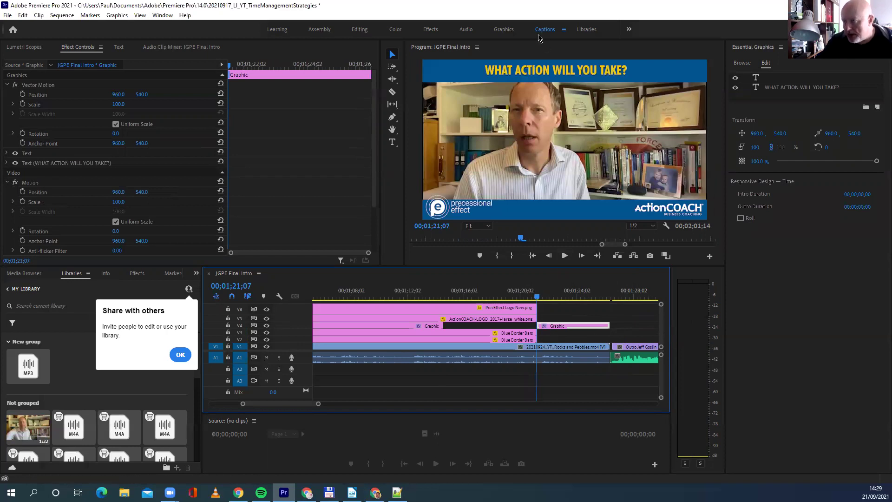
Step: Extend the PrecEffect logo and the ActionCOACH logo clips to the end of the Rocks and Pebbles video clip
click(527, 309)
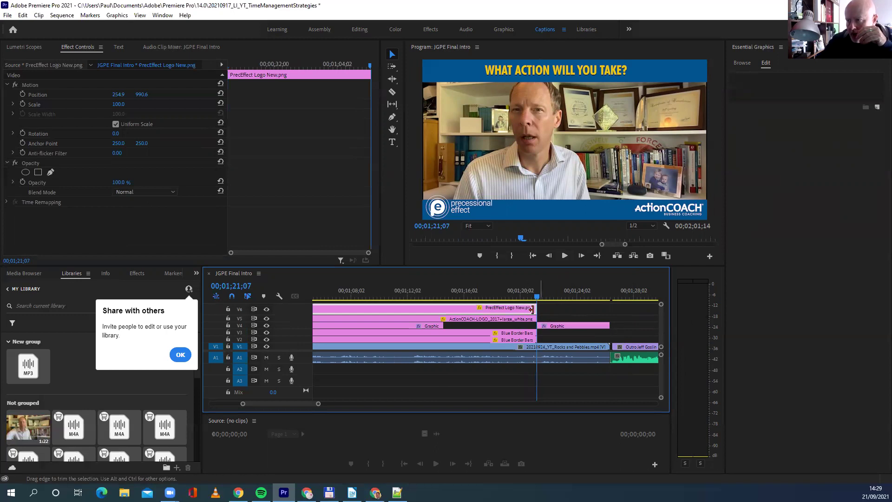
drag(536, 310, 607, 316)
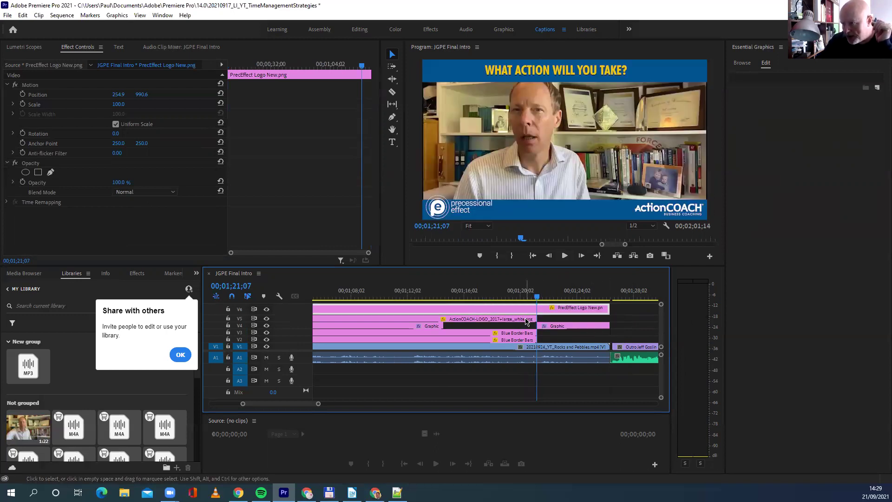
click(545, 318)
drag(533, 317, 610, 318)
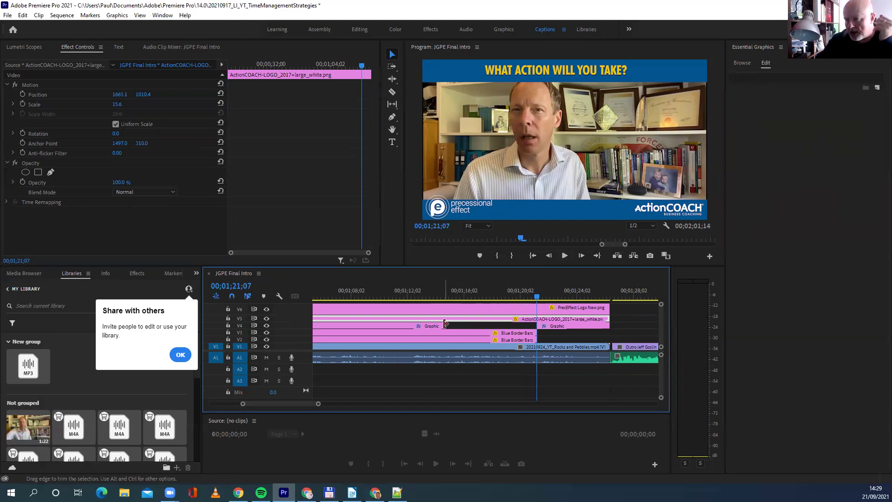
Step: Extend the preceding caption graphic to meet the final caption, and both Blue Border Bars clips to the end of the Rocks and Pebbles clip
drag(440, 326, 531, 332)
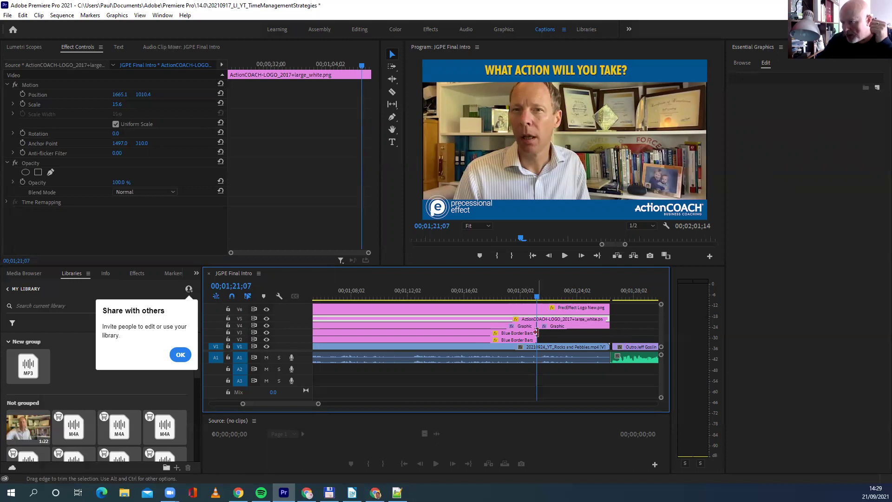
drag(535, 333, 609, 332)
drag(534, 339, 609, 339)
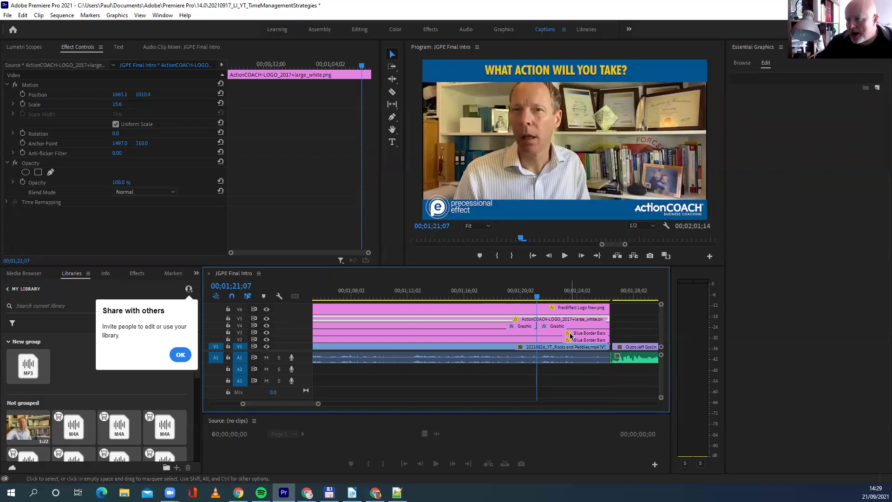
Step: Close the small gap before the outro video clip, and play the final caption section from 00;01;21;07 to about 00;01;24
click(638, 348)
click(639, 349)
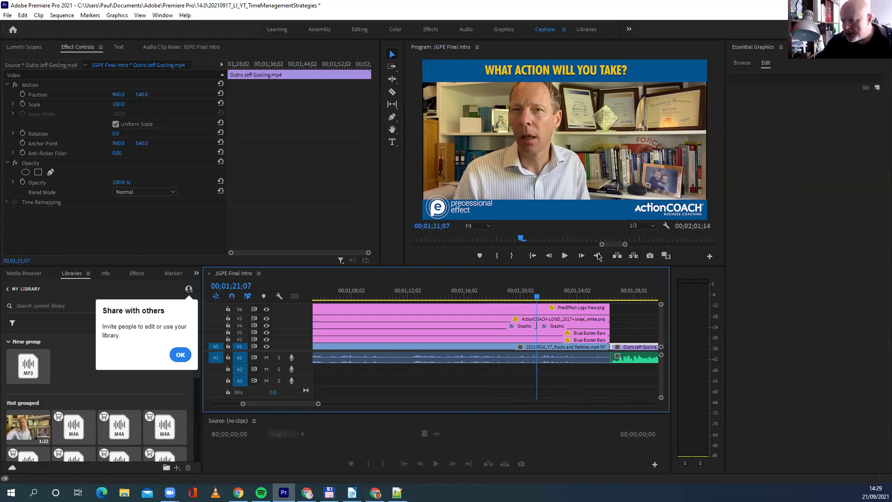
click(565, 256)
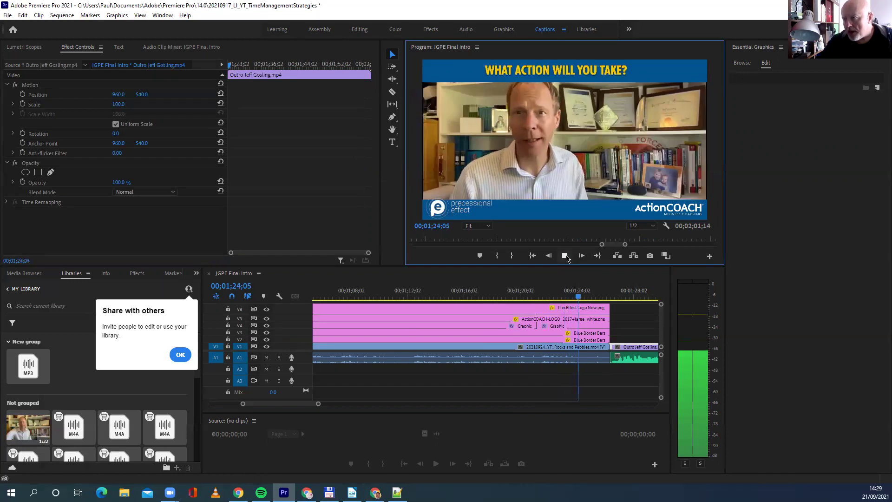
click(565, 255)
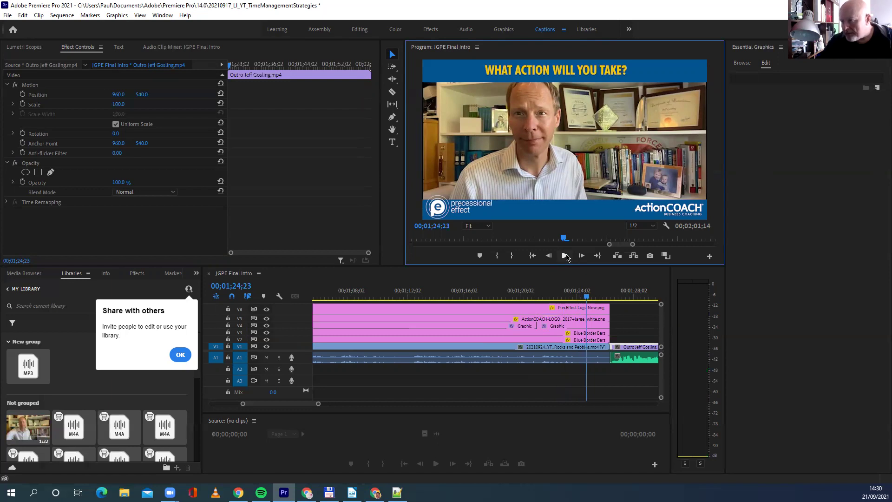
Step: Cut the Rocks and Pebbles clip and all caption, bar and logo clips above it at 00;01;24;23 with the Razor tool
click(392, 92)
click(589, 352)
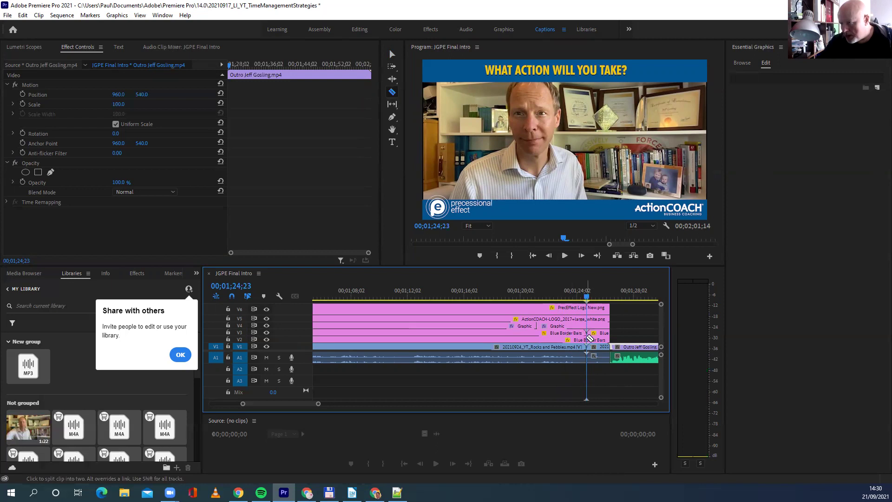
click(589, 340)
click(588, 320)
click(588, 326)
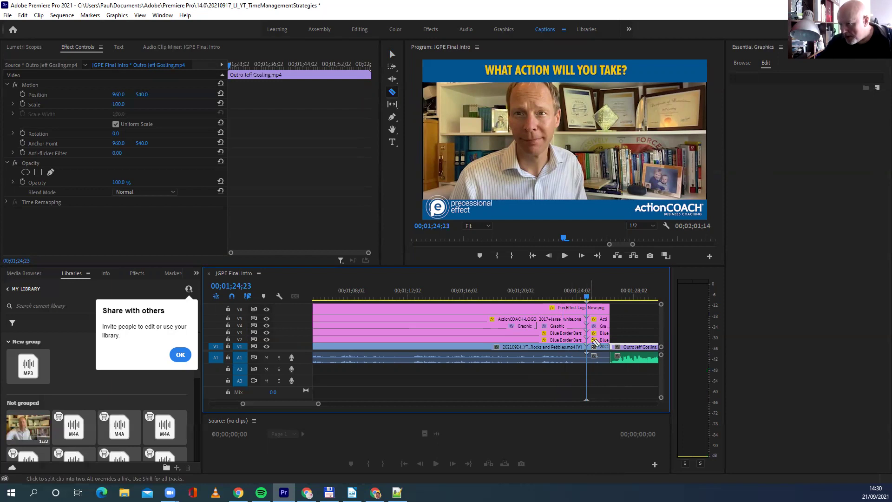
click(588, 308)
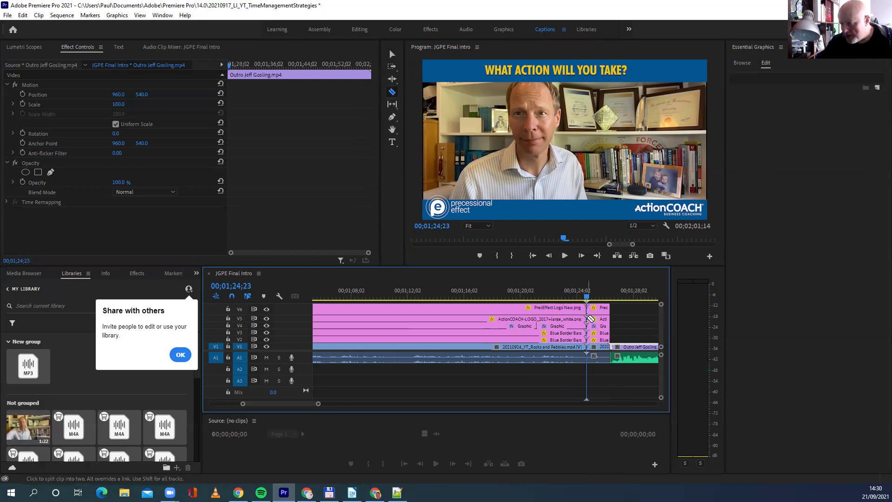
scroll(591, 319, up, 1)
shift+click(599, 344)
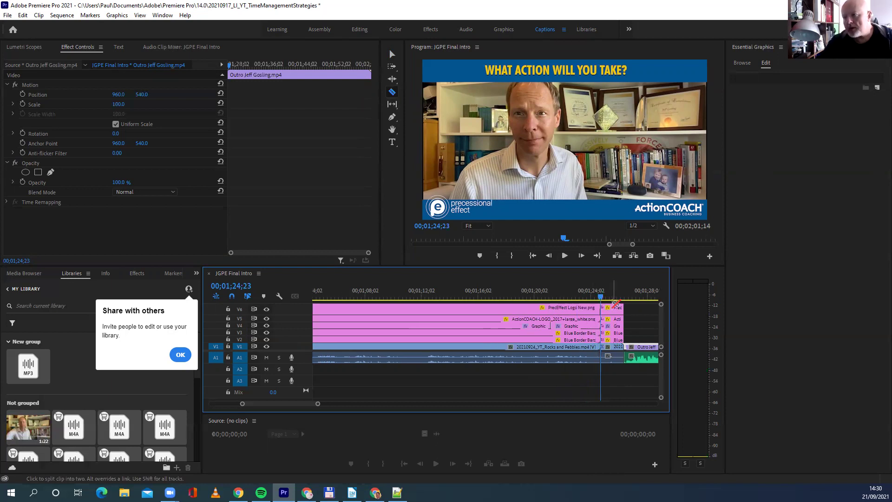
Step: Delete the pieces after the 00;01;24;23 cut on the logo, caption, Blue Border Bars and Rocks and Pebbles tracks
click(392, 54)
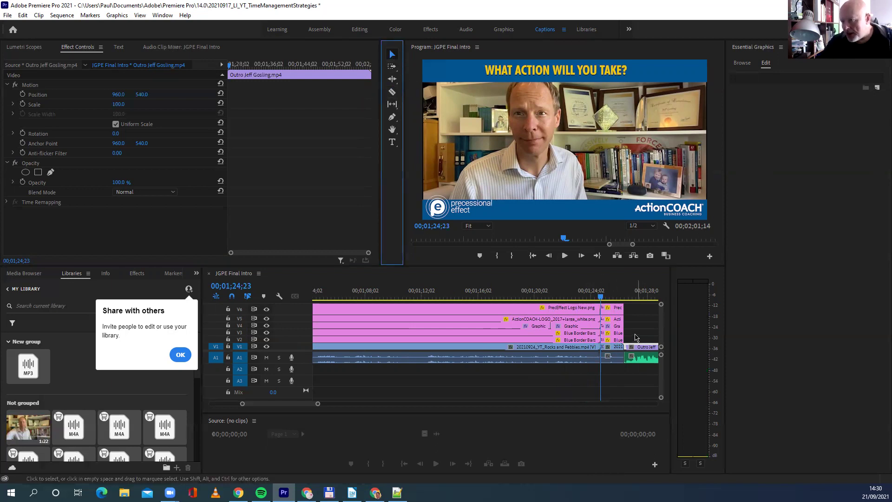
click(618, 309)
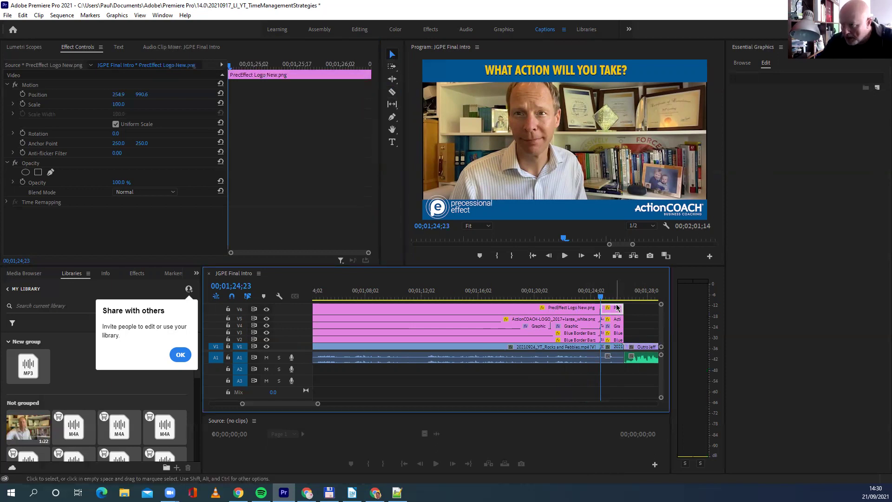
key(Delete)
click(618, 320)
key(Delete)
click(618, 327)
key(Delete)
click(618, 334)
key(Delete)
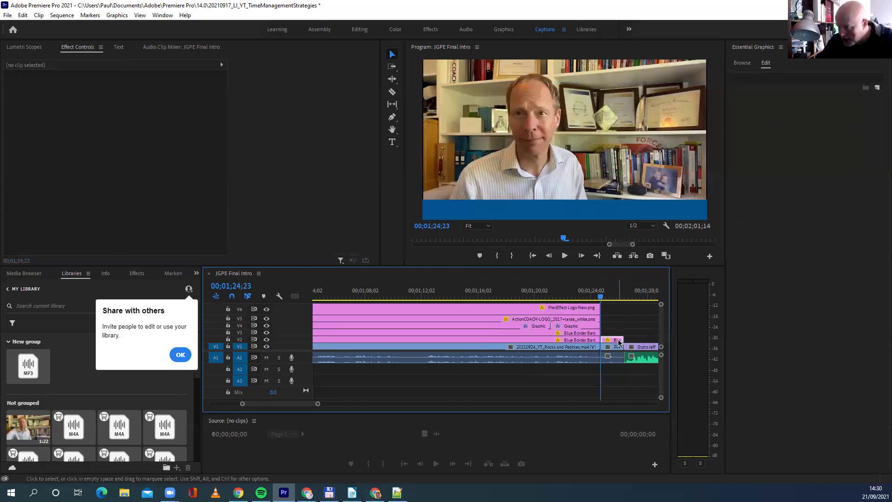
click(618, 343)
key(Delete)
click(618, 347)
key(Delete)
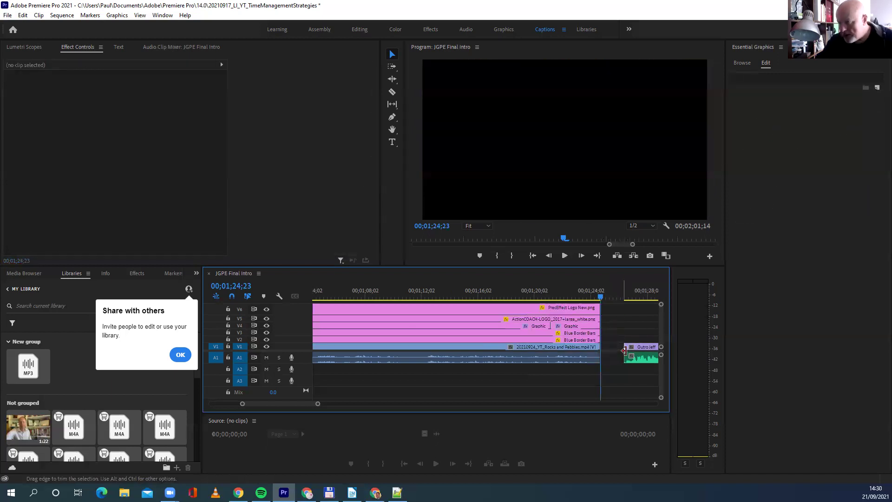
Step: Move the outro video and all its audio clips back to start at the end of the Rocks and Pebbles clip
drag(319, 407, 380, 404)
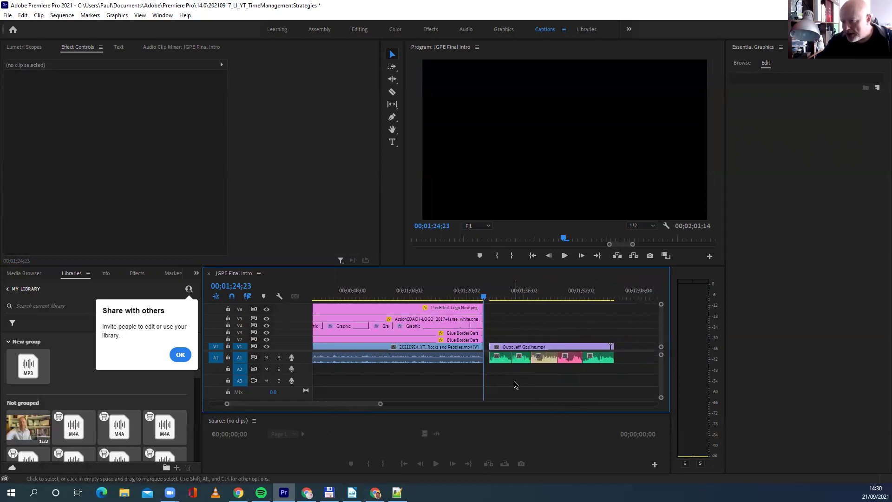
drag(494, 371, 563, 349)
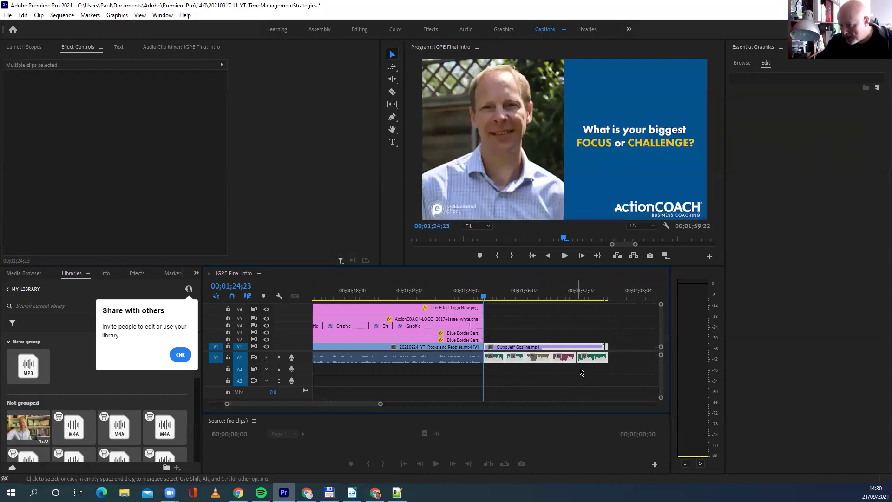
click(547, 382)
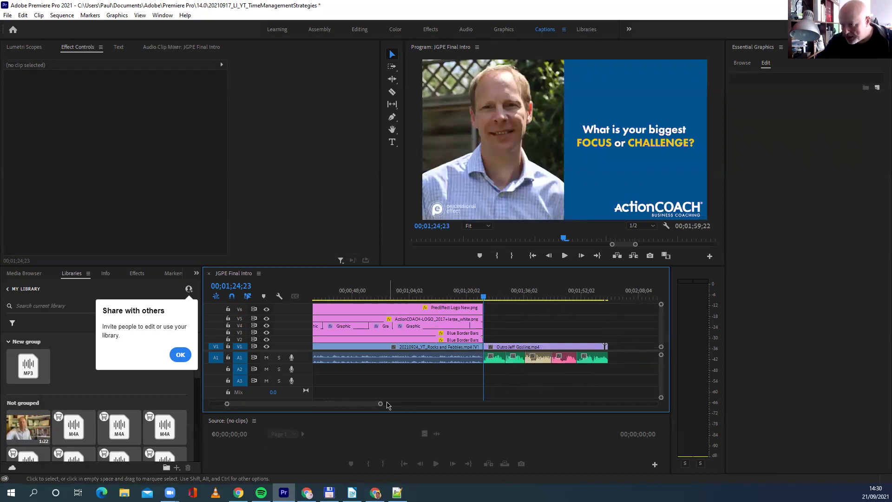
Step: Delete the four leftover caption graphics around "JOB 2 : CASH IS KING" and extend the opening caption to meet that graphic
drag(380, 404, 354, 416)
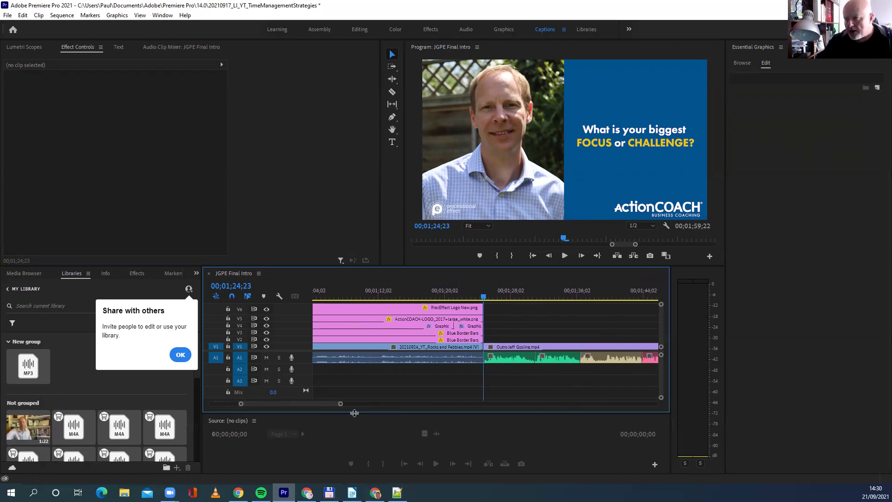
click(469, 326)
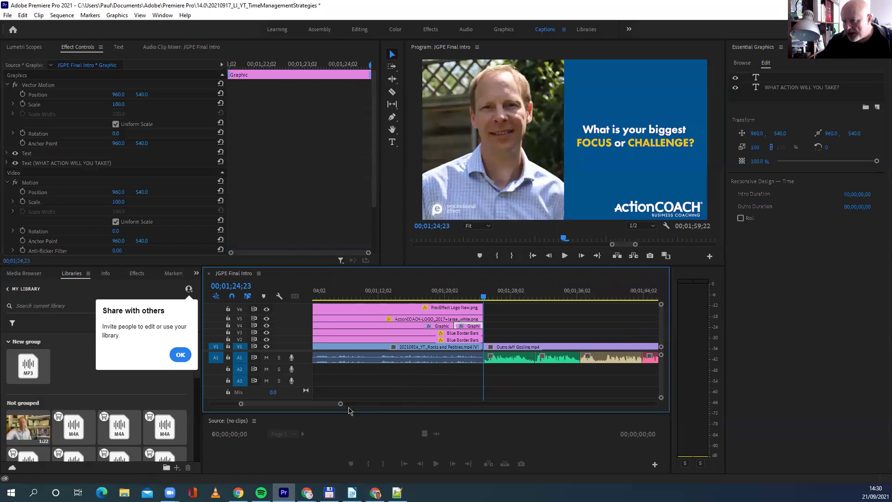
drag(341, 404, 406, 409)
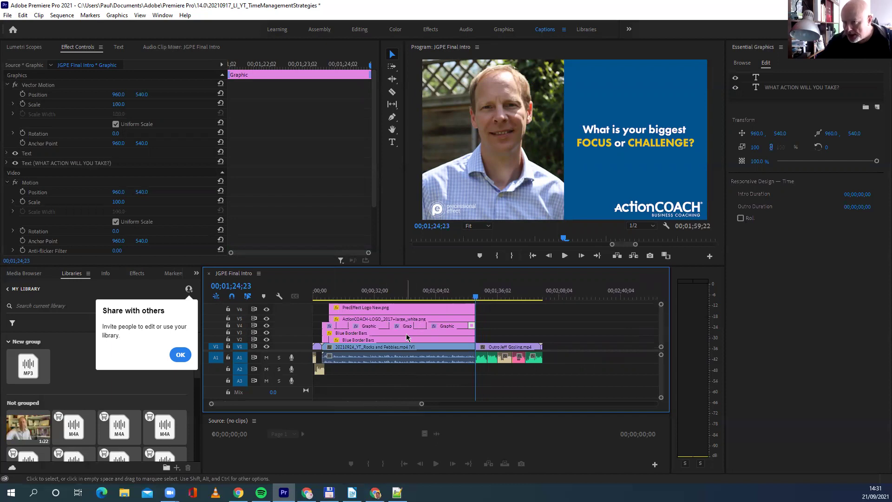
click(449, 328)
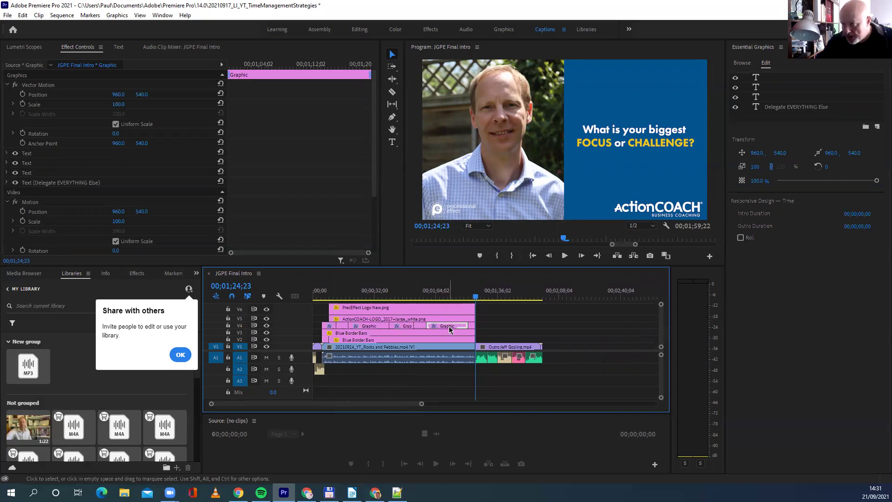
key(Delete)
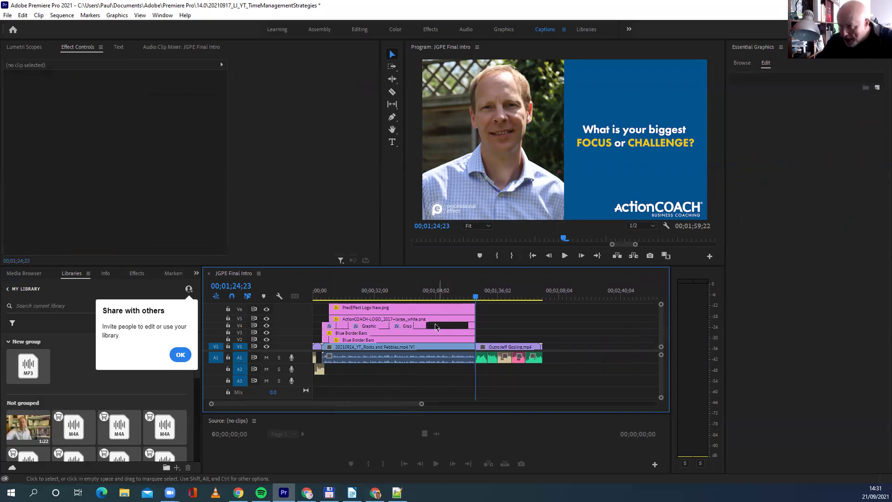
click(403, 327)
key(Delete)
click(376, 327)
key(Delete)
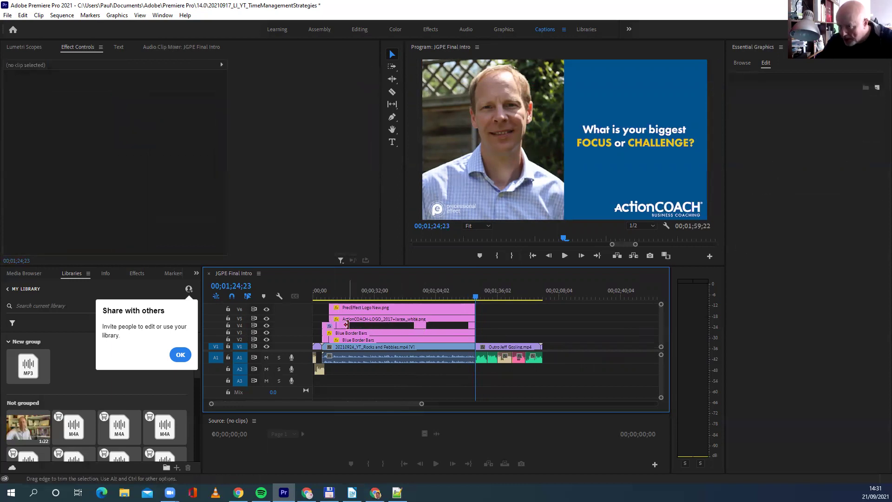
click(343, 329)
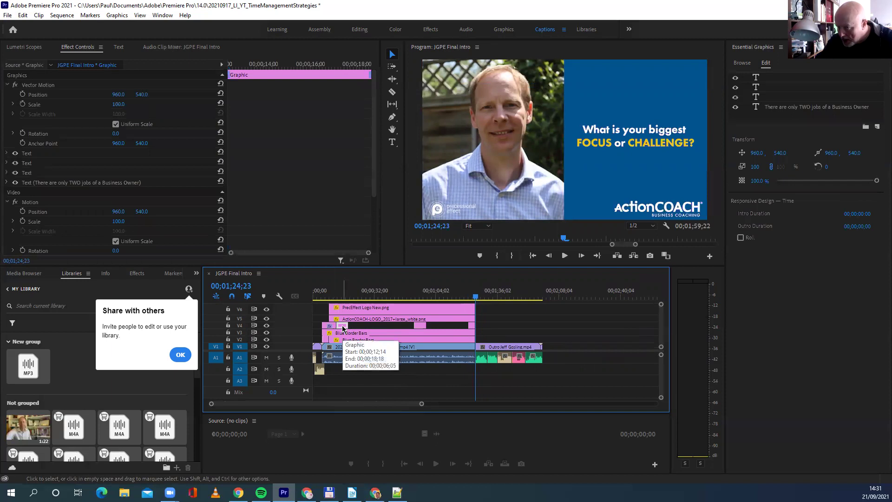
key(Delete)
drag(333, 324, 411, 335)
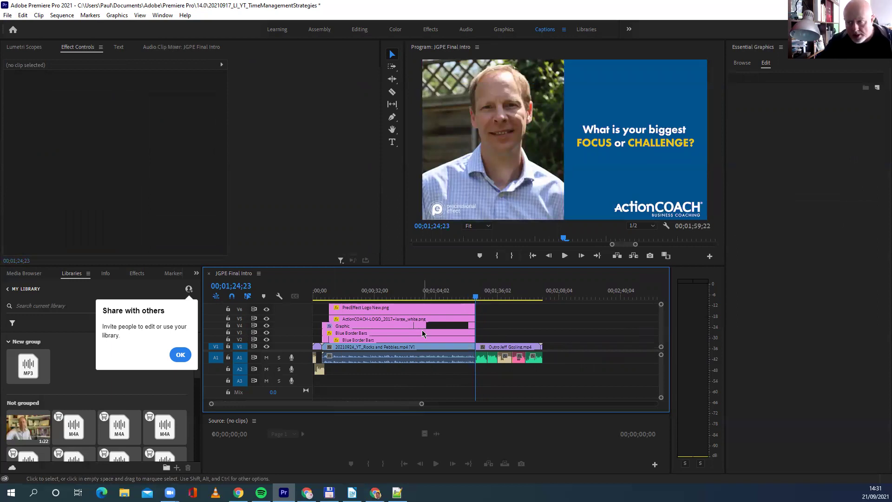
Step: Show the "JOB 2 : CASH IS KING" graphic at 00;00;55;10 and reposition its title to about 530, 67 in the blue bar
click(421, 326)
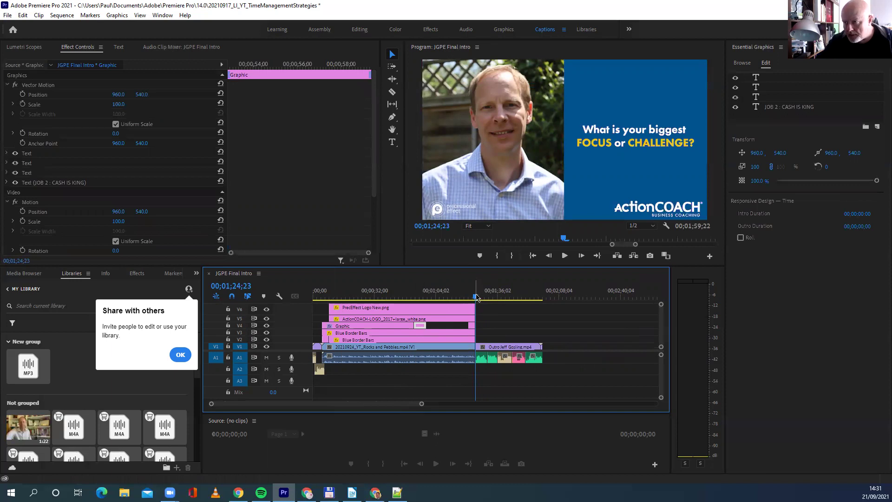
drag(478, 299, 419, 297)
click(525, 71)
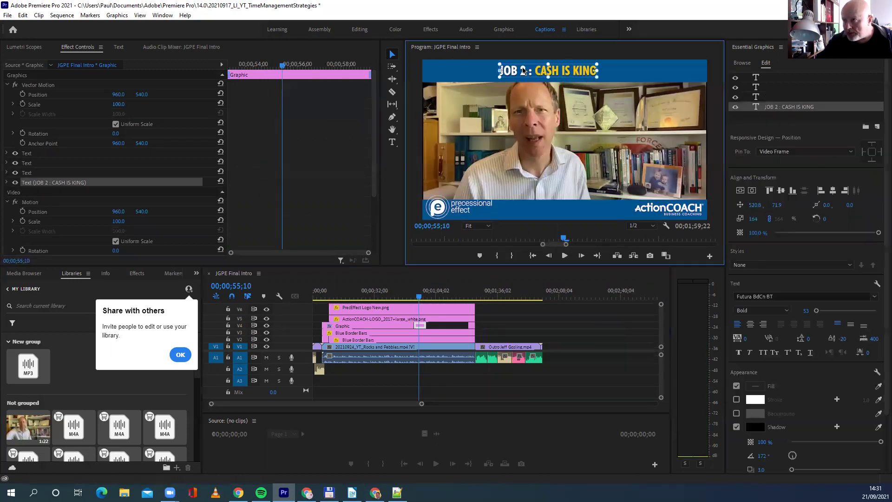
drag(537, 76, 545, 75)
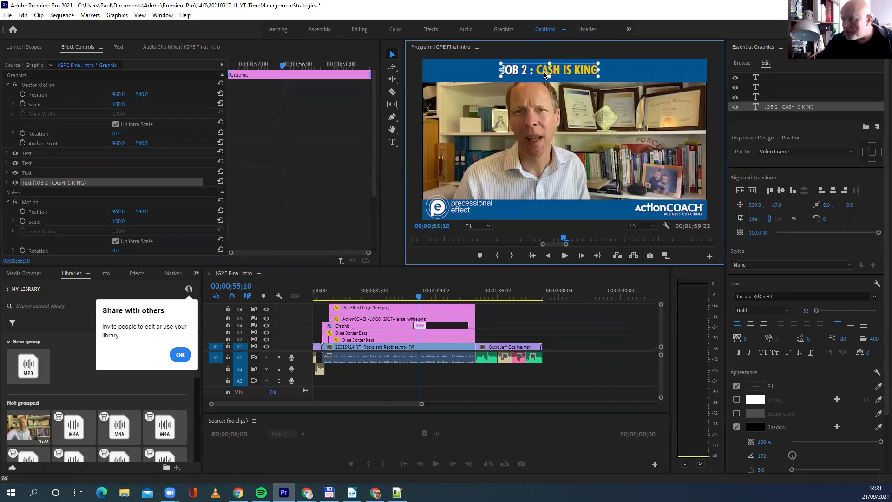
Step: Replace the "JOB 2 : CASH IS KING" title text with "Work On The Big Stuff First (Rocks)"
double_click(517, 71)
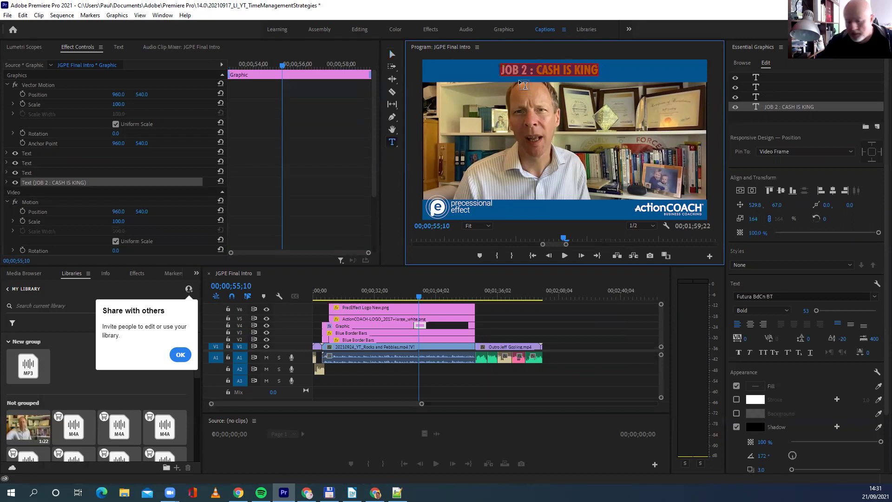
text(Work On th)
key(BackSpace)
key(BackSpace)
text(T)
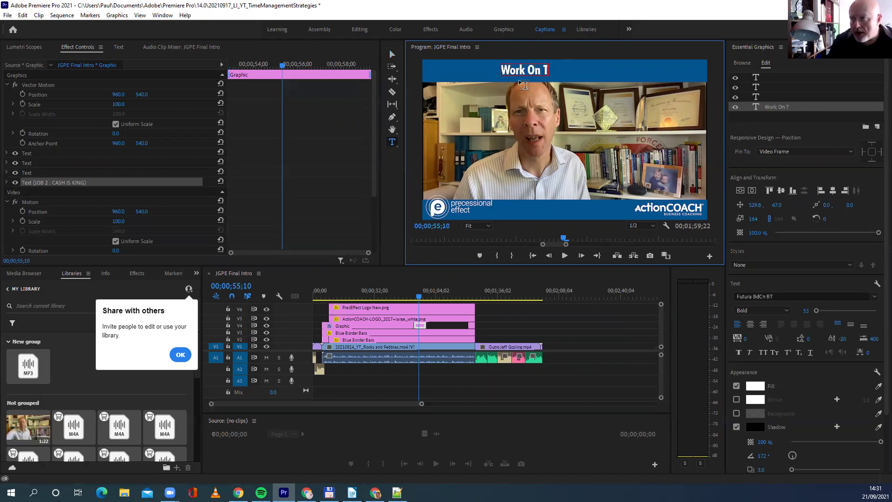
text(he Big SDt)
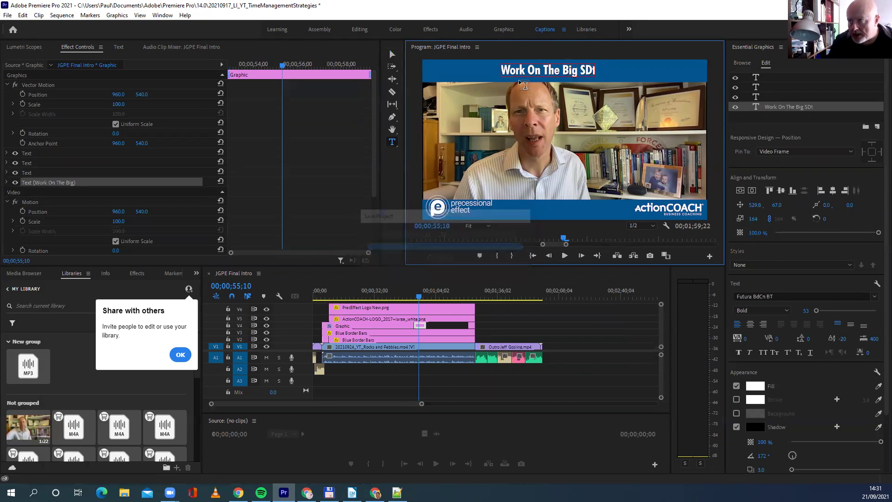
key(BackSpace)
key(BackSpace)
text(tuff Fir)
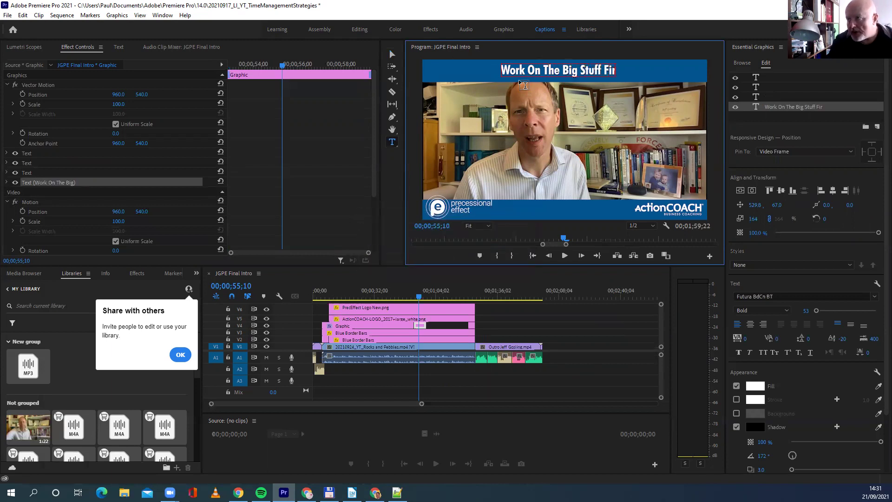
text(st (Rocks))
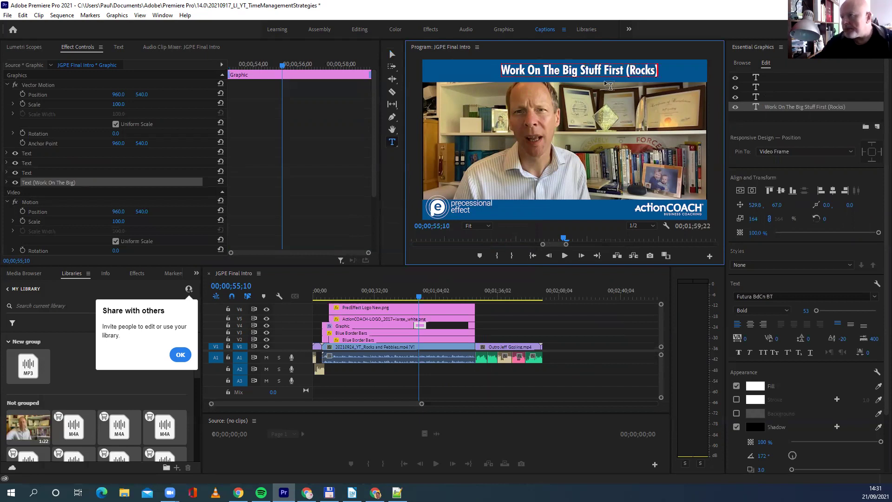
Step: Set the fill of "(Rocks)" in the caption to eec900 and extend that graphic to meet the "WHAT ACTION WILL YOU TAKE?" caption
double_click(645, 68)
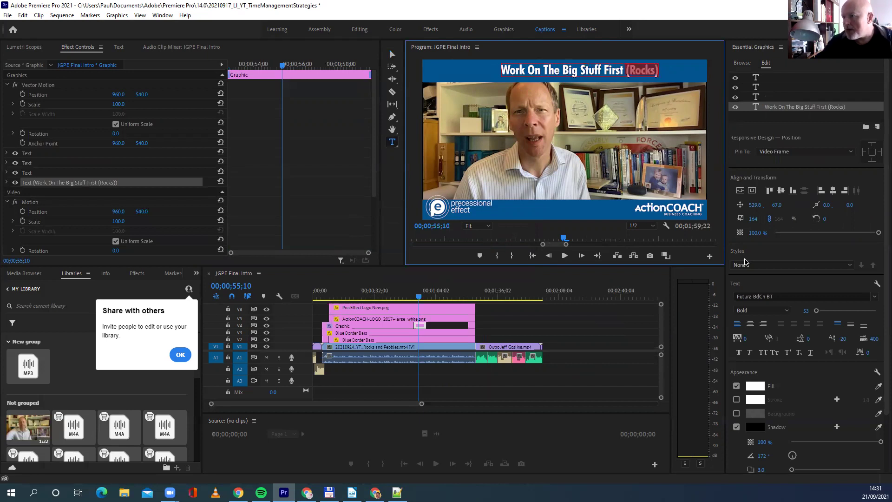
click(756, 385)
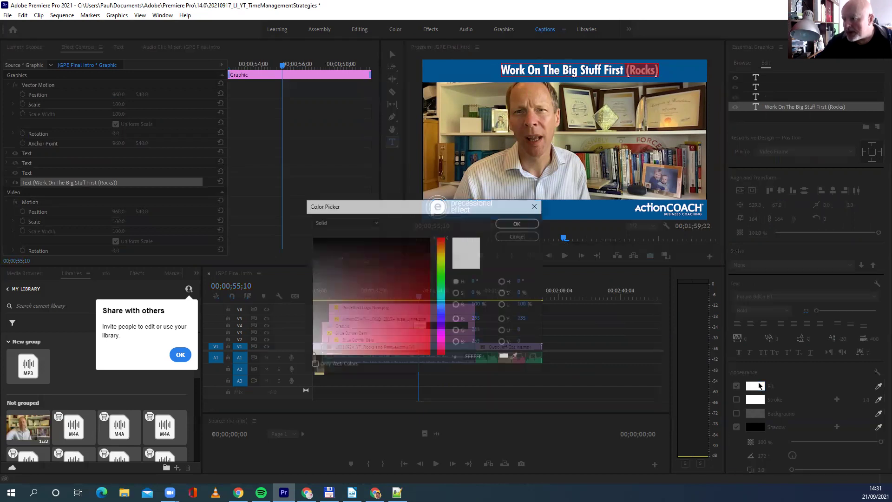
drag(491, 354, 462, 356)
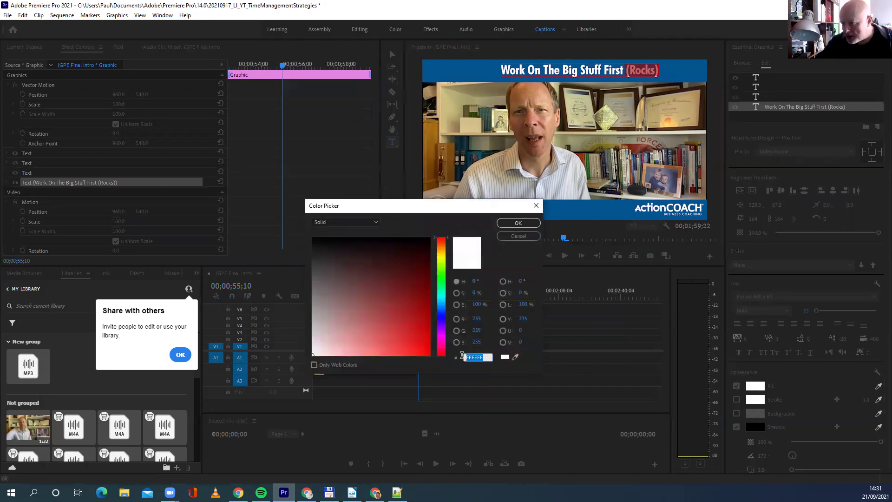
text(eec900)
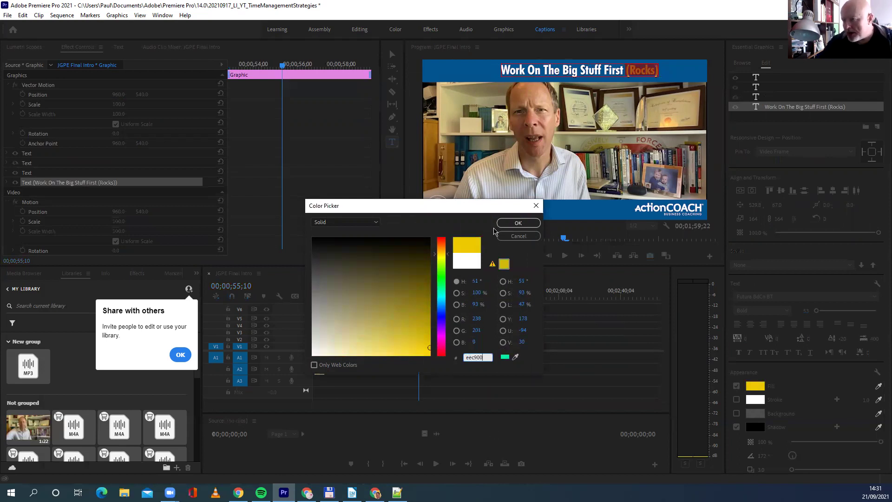
click(518, 223)
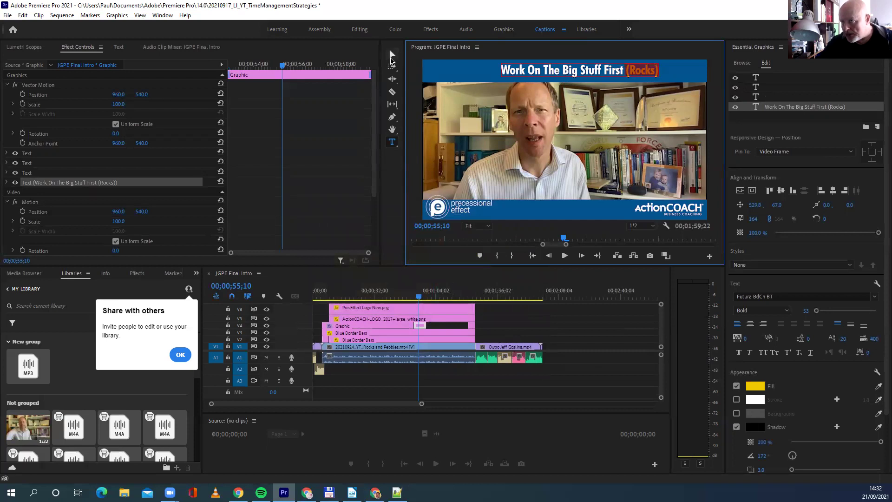
click(392, 57)
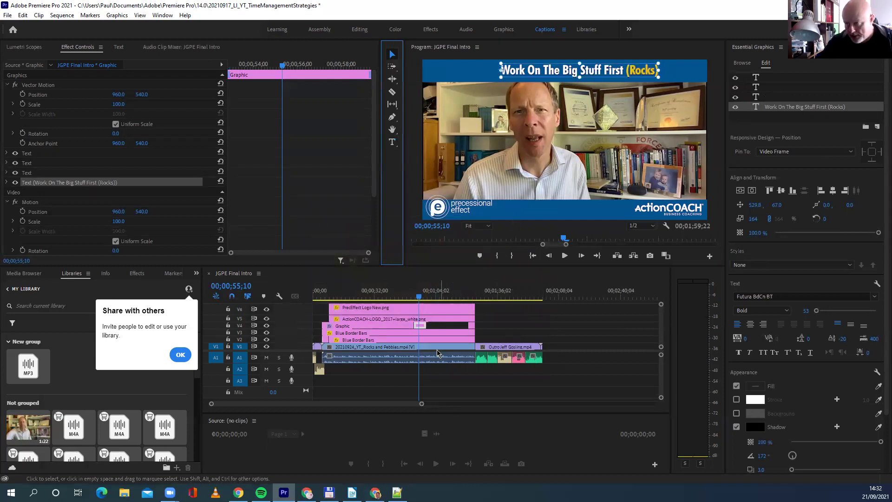
click(424, 324)
drag(424, 324, 468, 325)
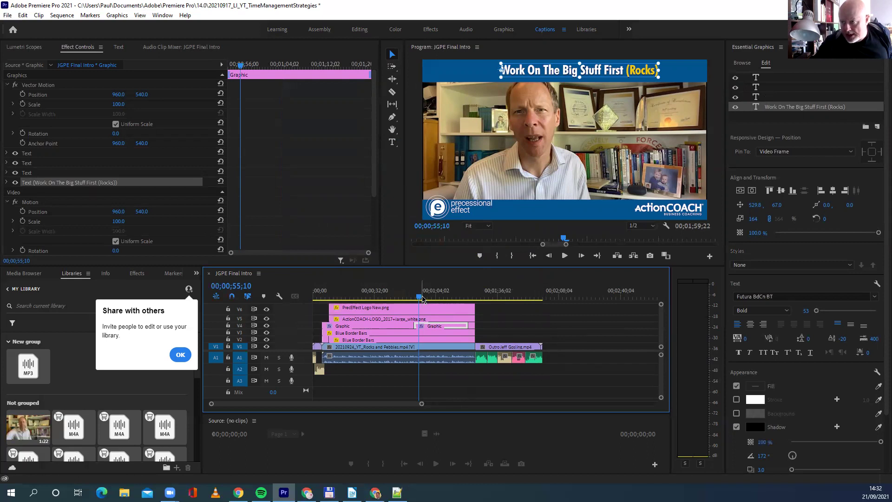
Step: Play from 00;00;33;03 to find the cue at 00;00;50;22, end the CLARITY caption there and start the Rocks caption there
drag(420, 298, 375, 286)
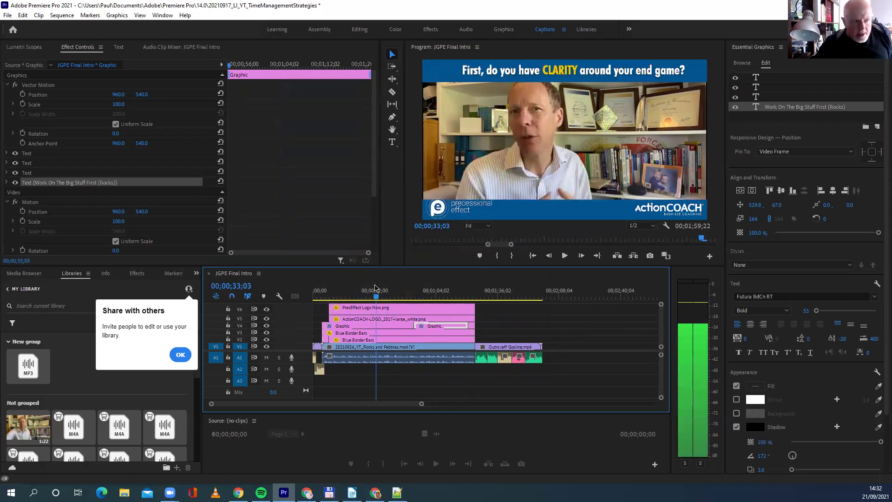
click(565, 256)
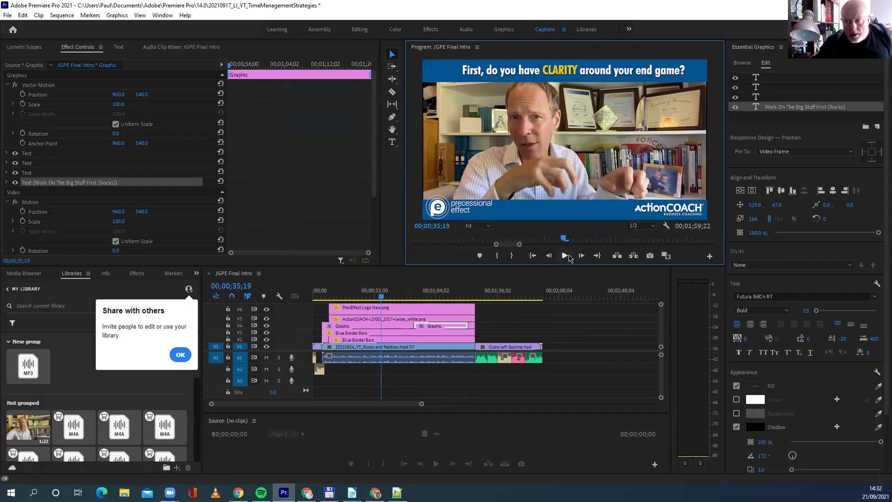
click(565, 256)
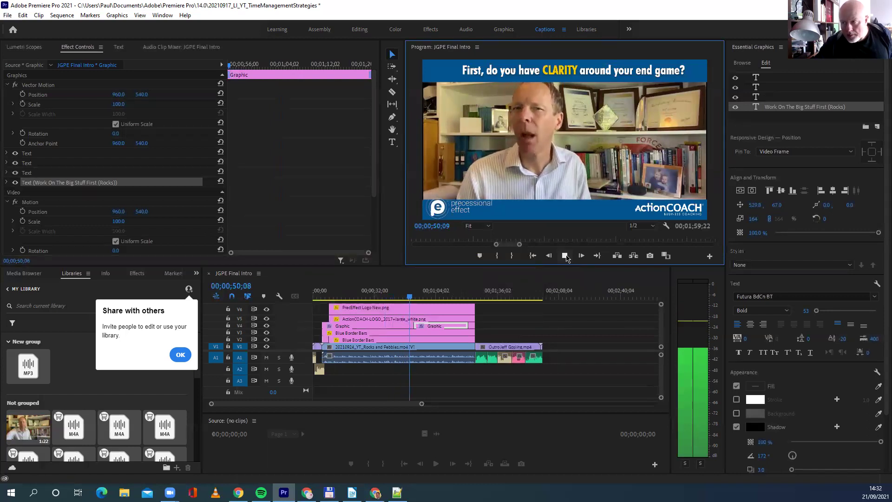
click(565, 256)
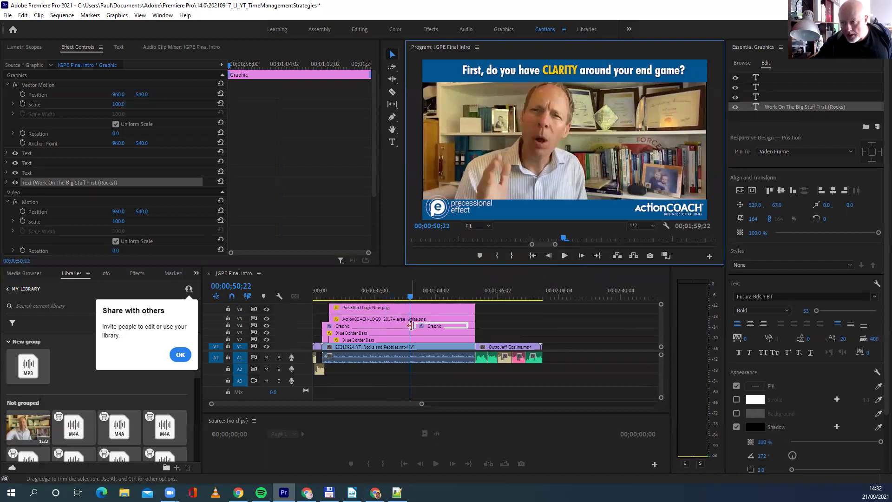
drag(410, 322, 410, 324)
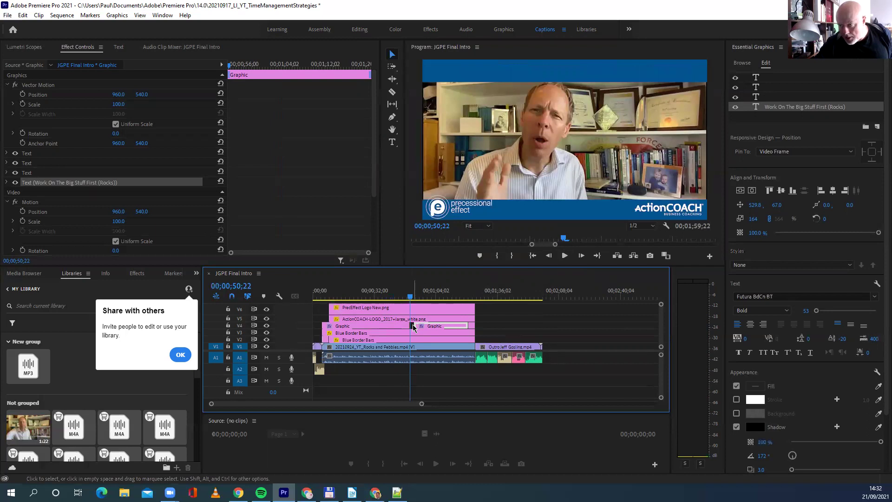
drag(416, 325, 410, 325)
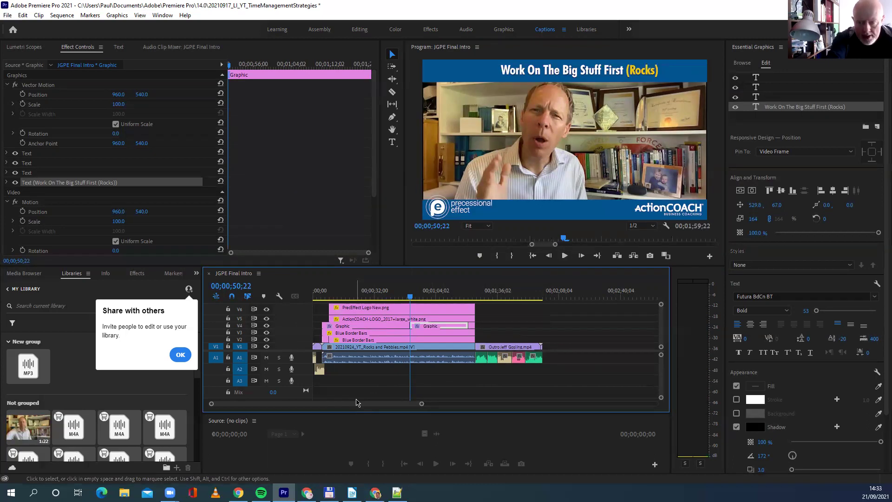
Step: Make a subsequence from all clips in the JGPE Final Intro timeline
key(ctrl+a)
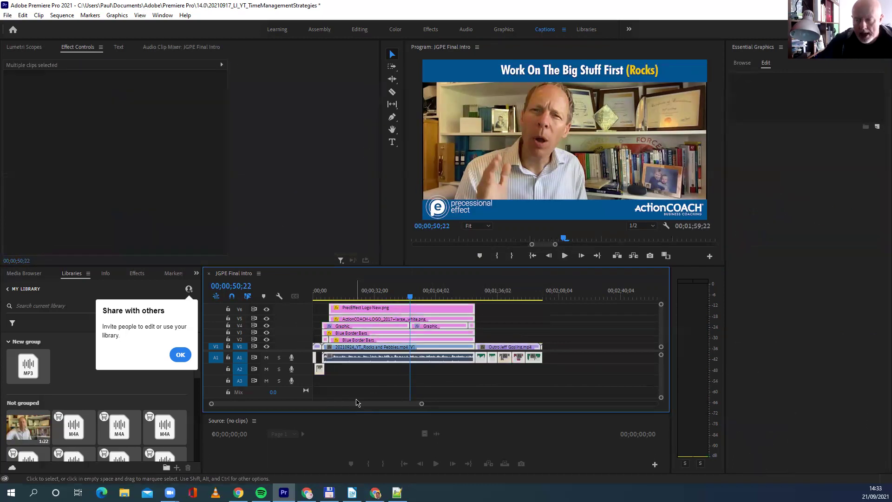
right_click(395, 338)
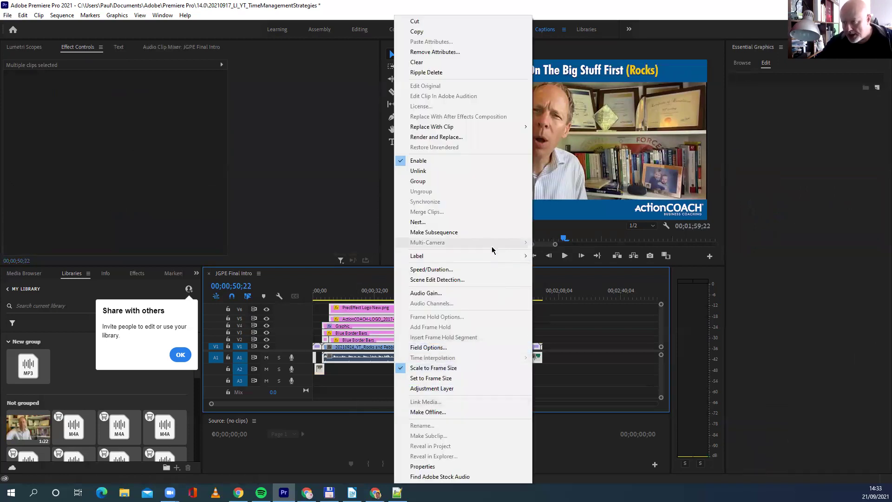
click(486, 233)
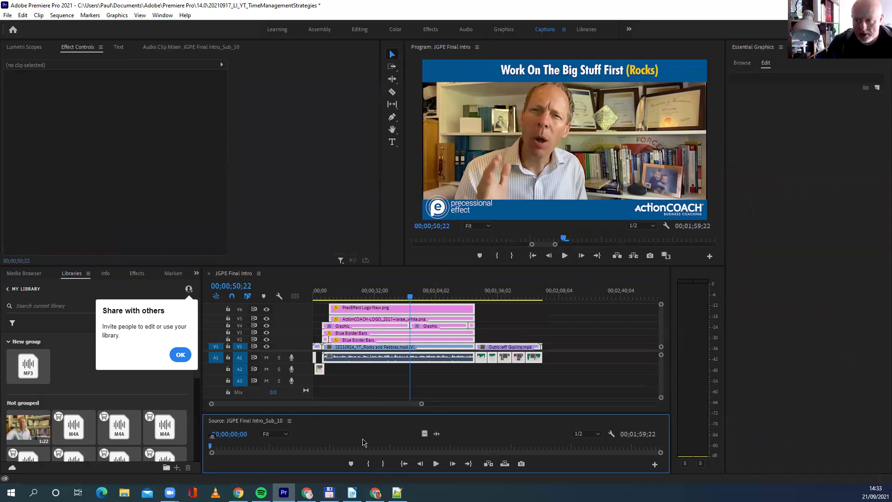
Step: Name the subsequence's export file 20210924_YT_RocksAndPebbles_Final_WO_Captions in the Downloads folder and start the export
key(ctrl+m)
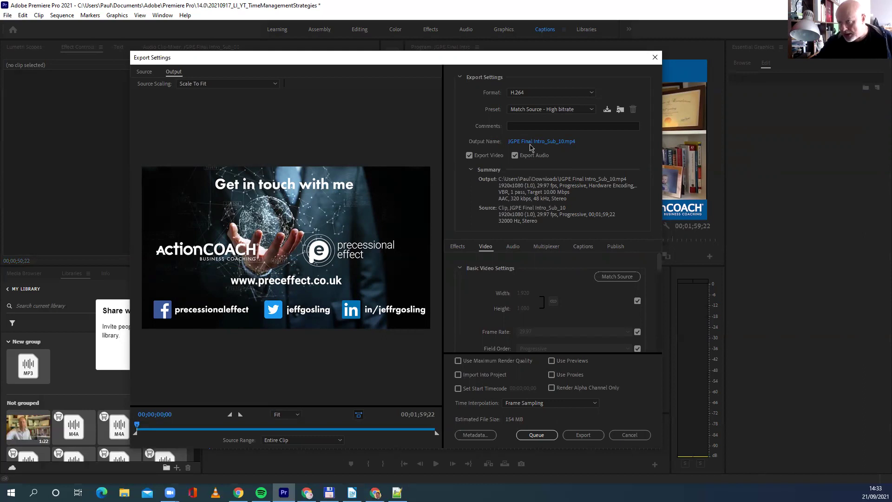
click(527, 145)
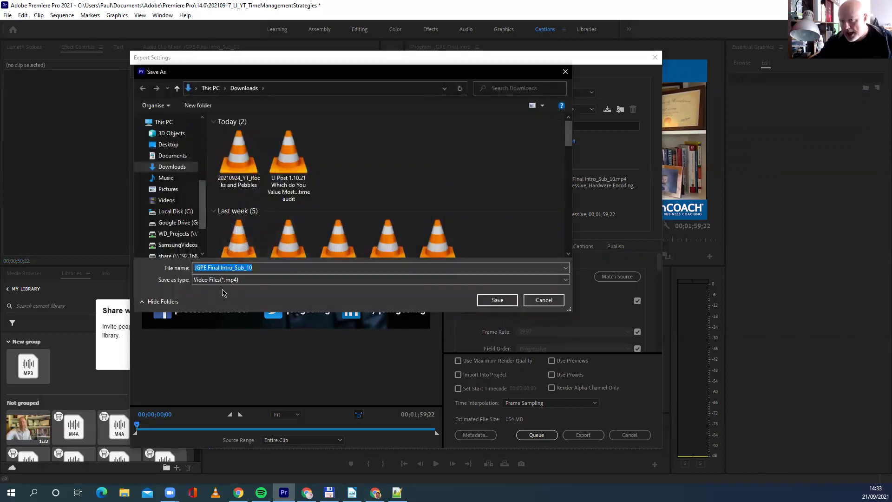
text(202)
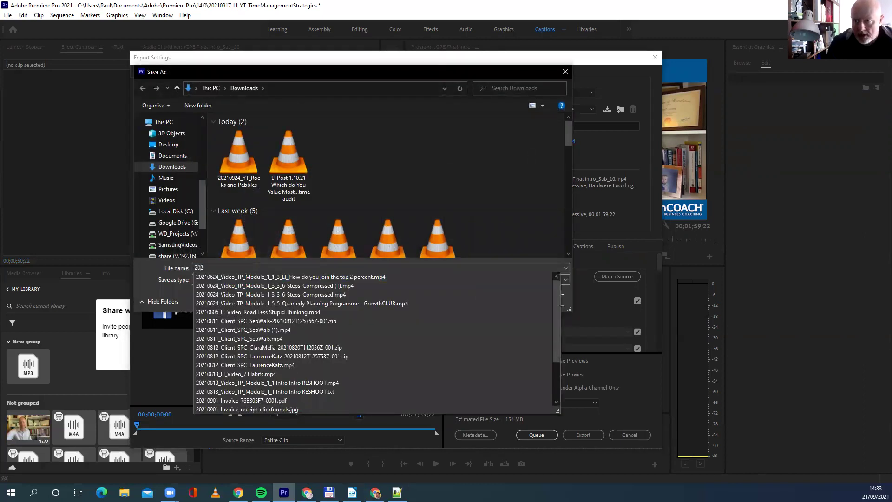
text(10924)
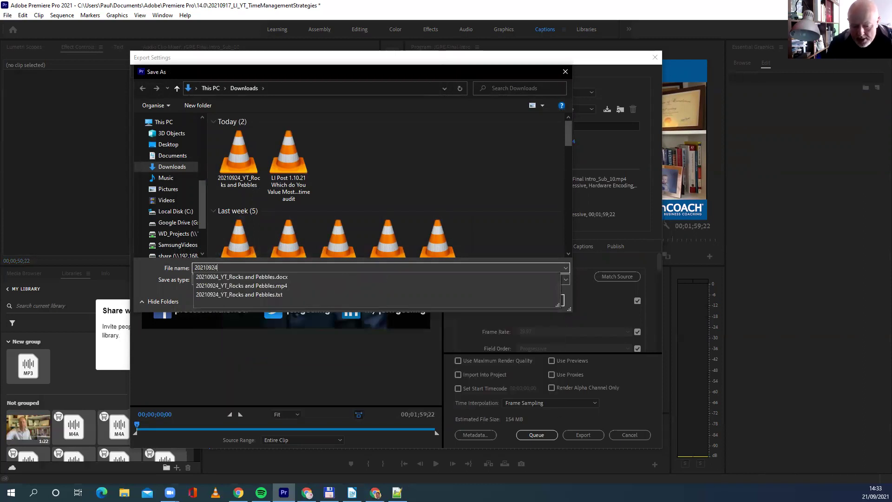
text(_Y)
key(BackSpace)
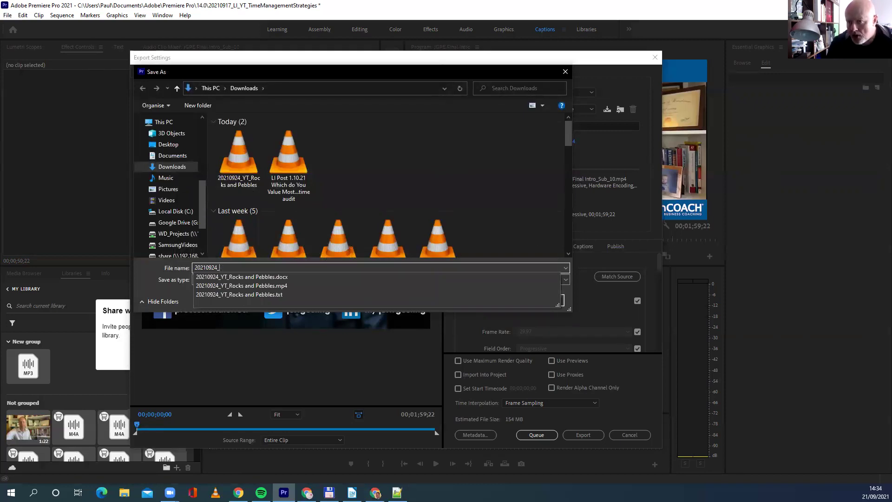
text(YT)
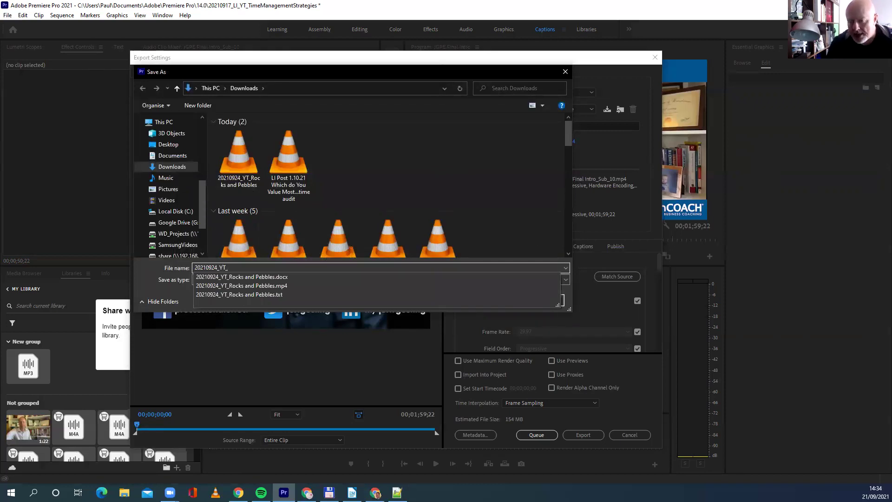
text(_Rocks)
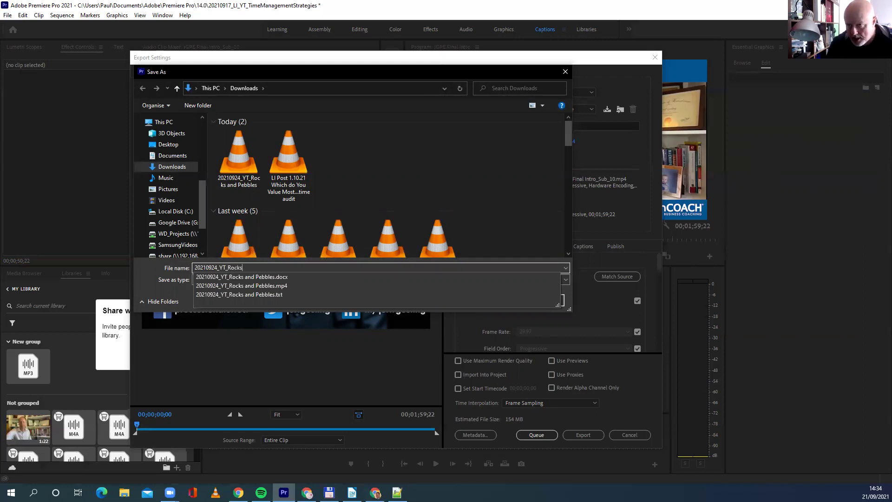
text(An)
key(BackSpace)
key(BackSpace)
text(AndPebbles_)
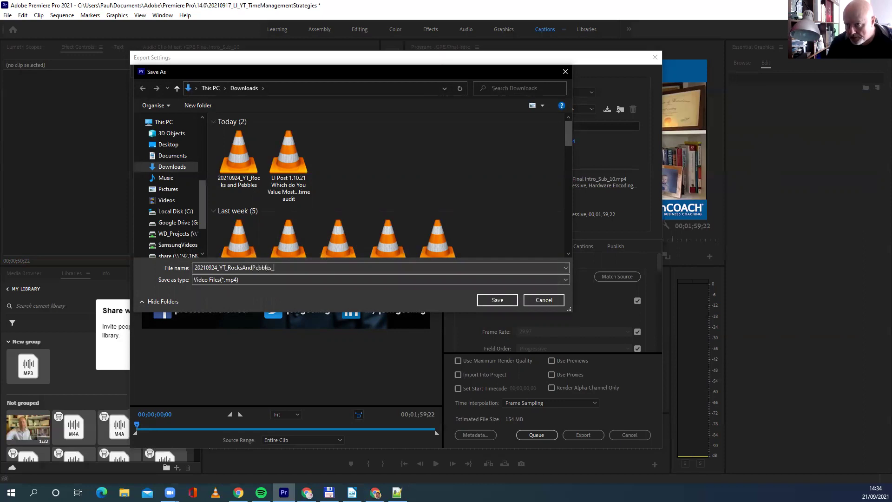
text(Final)w)
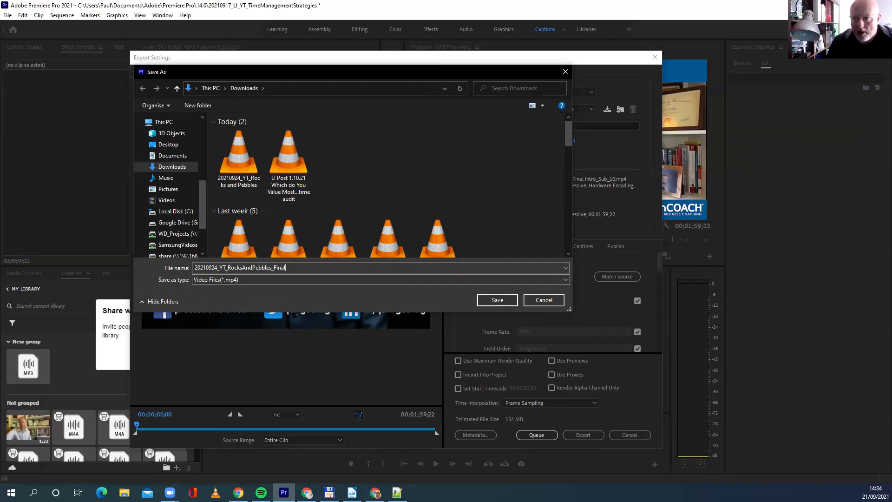
key(BackSpace)
key(BackSpace)
text(_W)
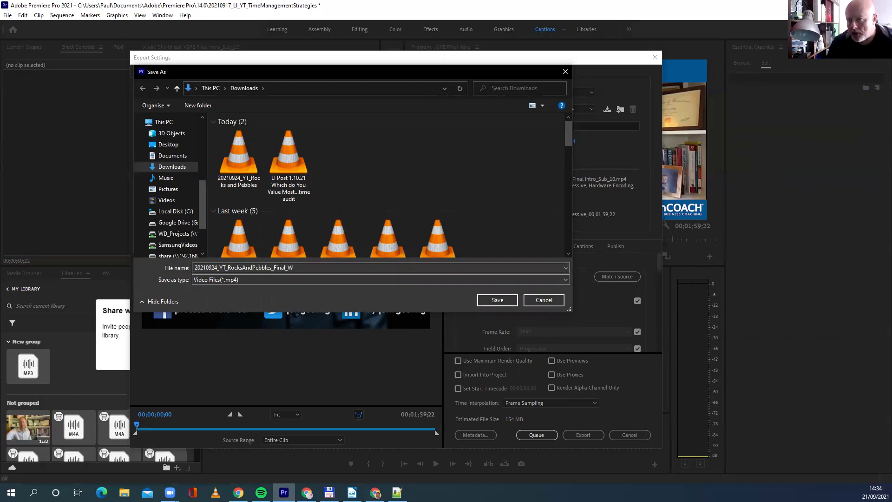
text(O_C)
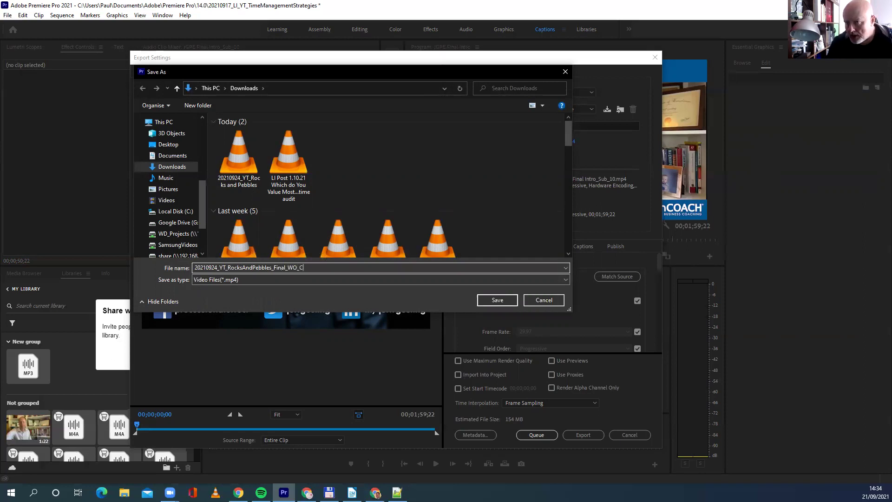
text(aptions)
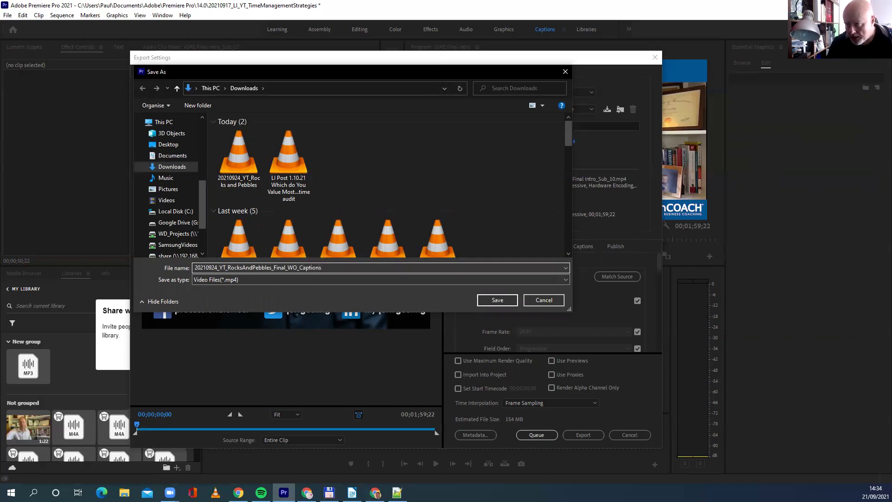
key(Return)
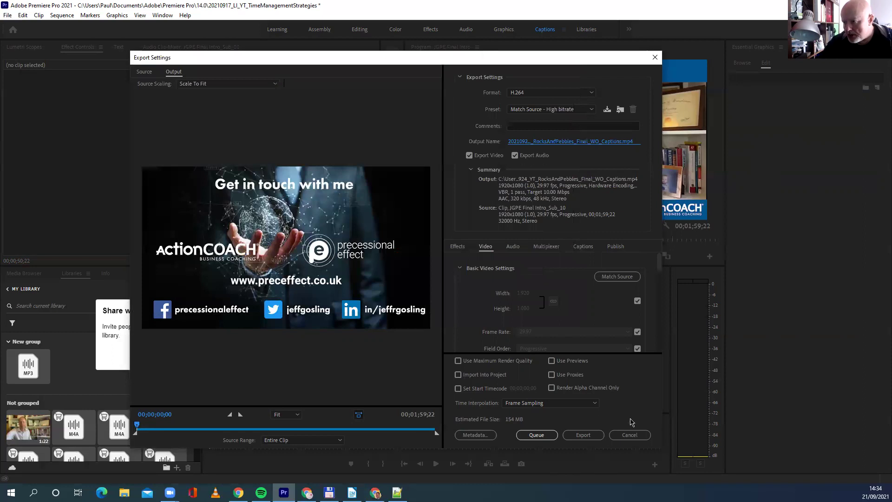
click(593, 437)
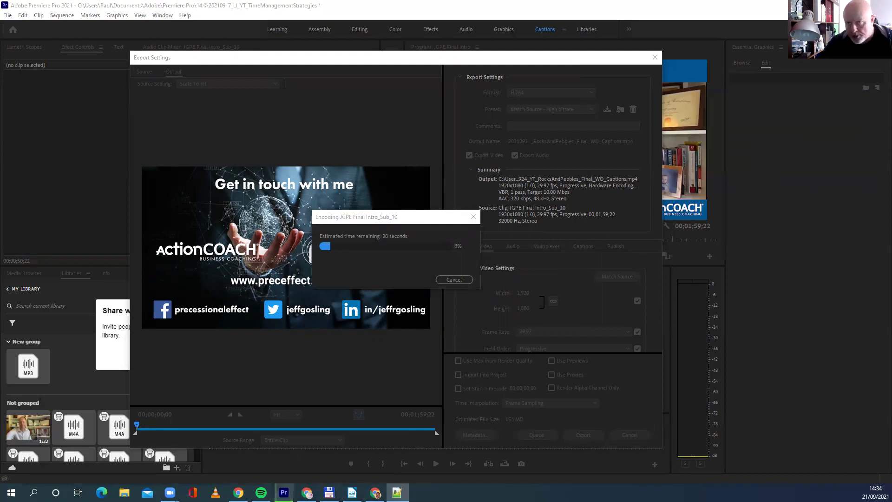
Step: Switch to Notepad++ to view the 20210924_YT_Rocks and Pebbles.txt transcript, and return to the export in Premiere Pro
click(397, 493)
click(96, 148)
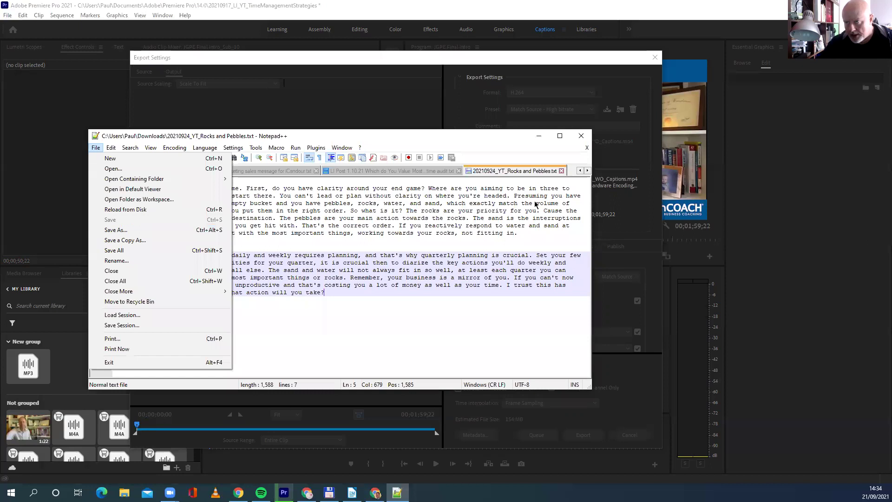
click(466, 315)
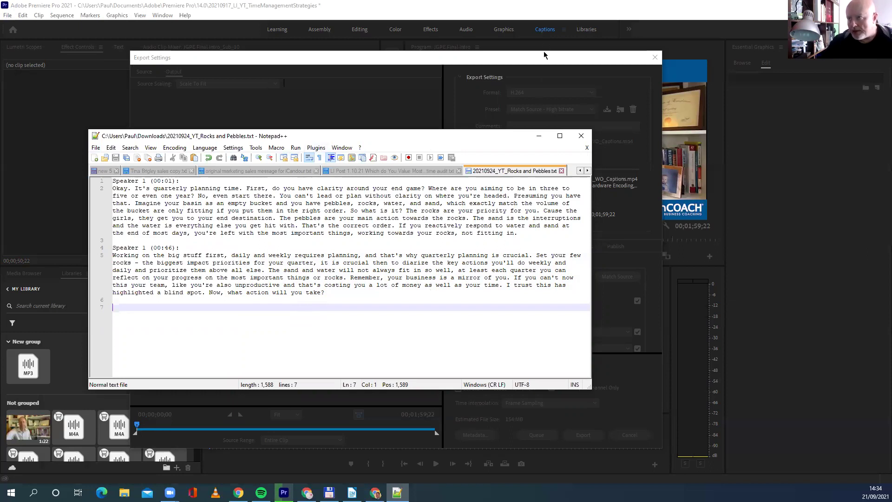
click(562, 59)
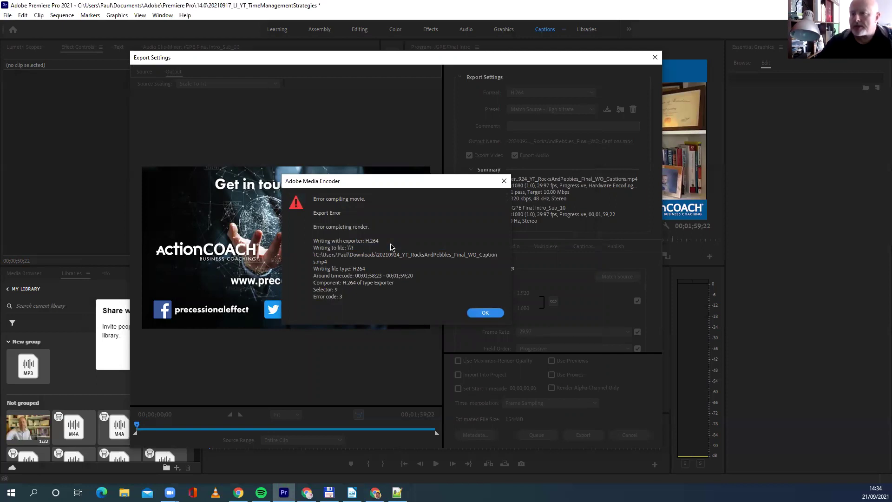
Step: Dismiss the encoder error and run the video export again with the same settings
click(485, 313)
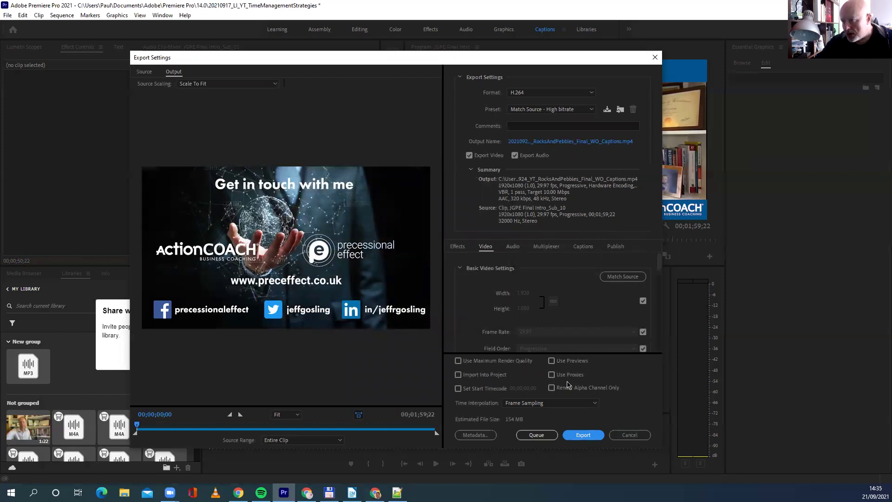
click(577, 436)
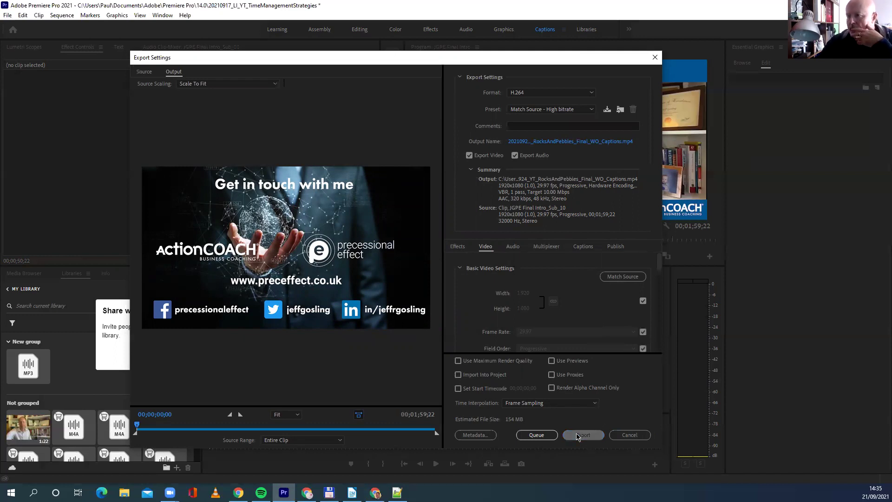
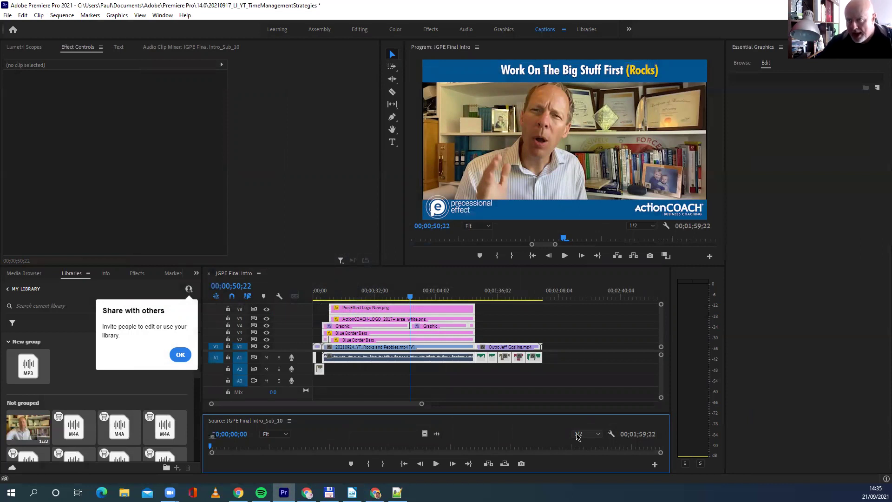
Step: Start saving the project under a new name, changing its date prefix to 20210924 and removing LI_ from the file name
click(8, 16)
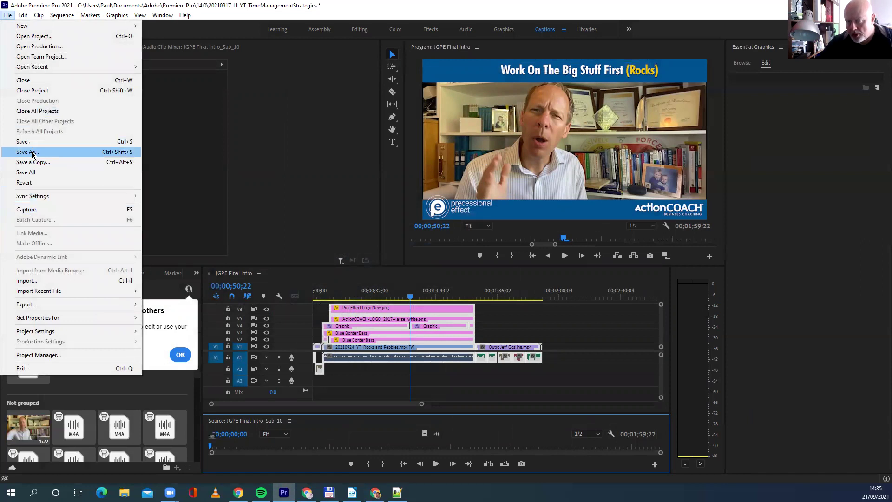
click(32, 153)
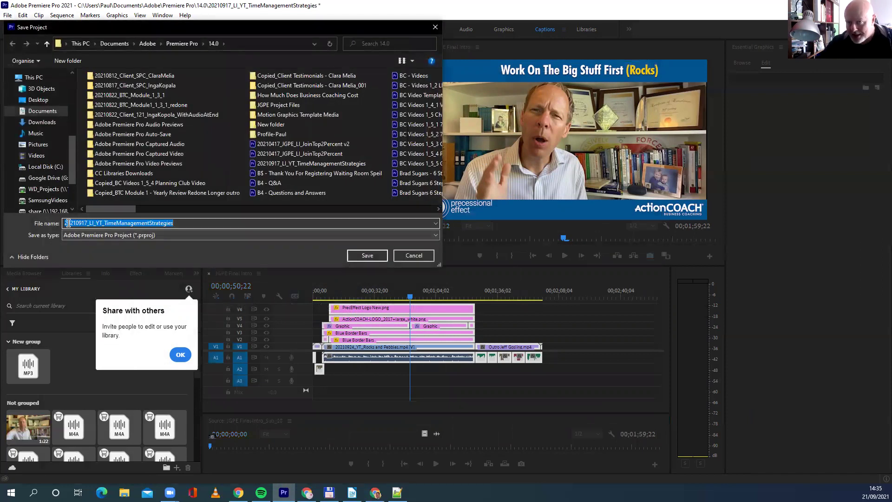
click(68, 223)
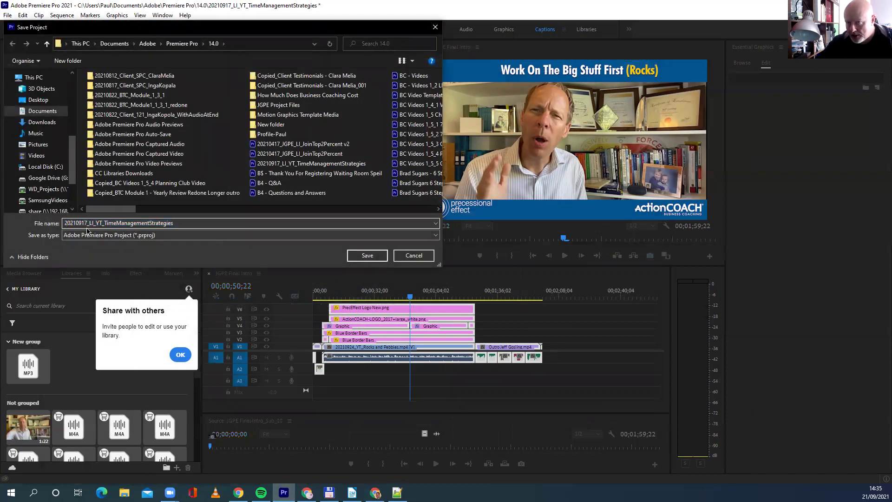
drag(82, 223, 87, 223)
text(24)
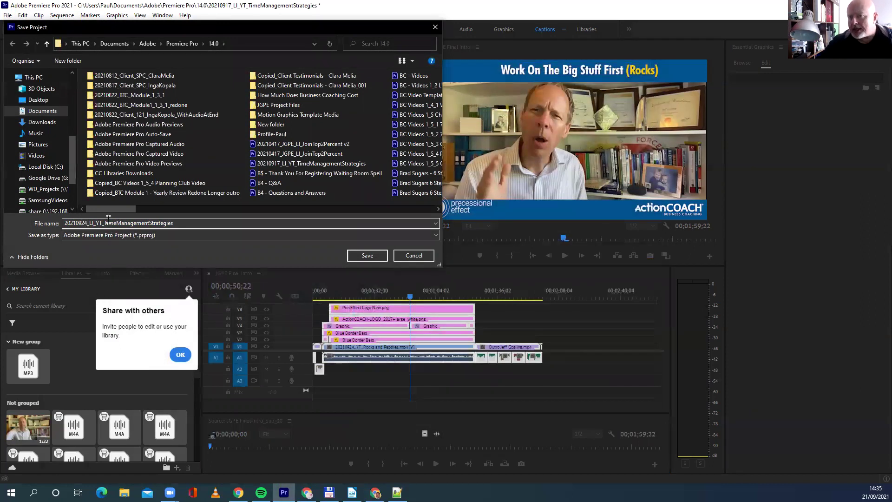
click(98, 223)
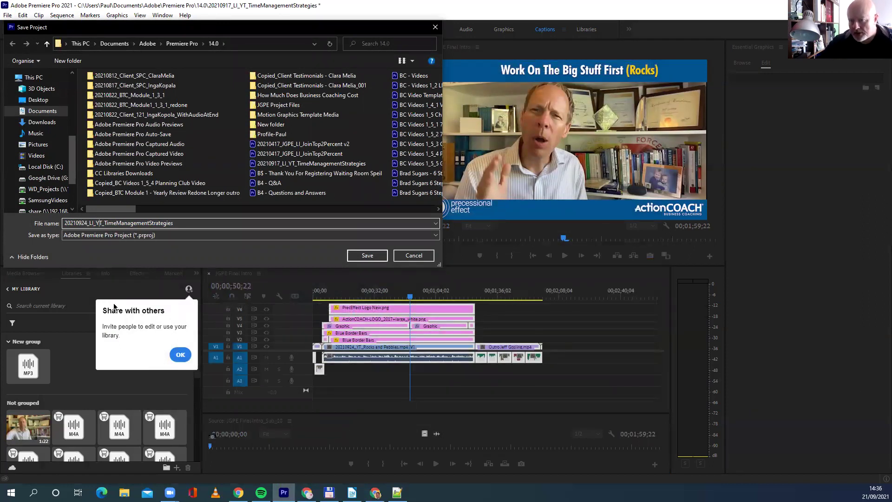
key(BackSpace)
key(BackSpace)
key(BackSpace)
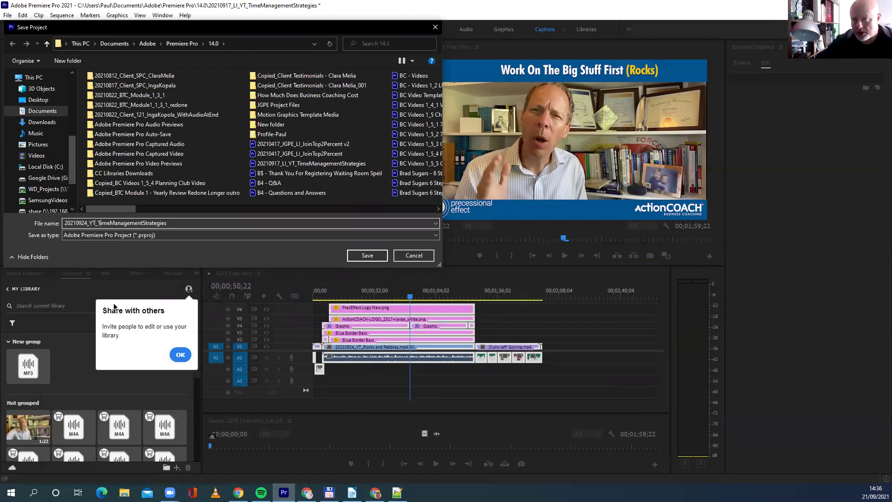
Step: Replace TimeManagementStrategies with Rocks And Pebbles in the file name and save the project as 20210924_YT_Rocks And Pebbles
key(Delete)
key(Delete)
key(Delete)
key(Delete)
key(Delete)
key(Delete)
key(Delete)
key(Delete)
key(Delete)
key(Delete)
key(Delete)
key(Delete)
key(Delete)
key(Delete)
key(Delete)
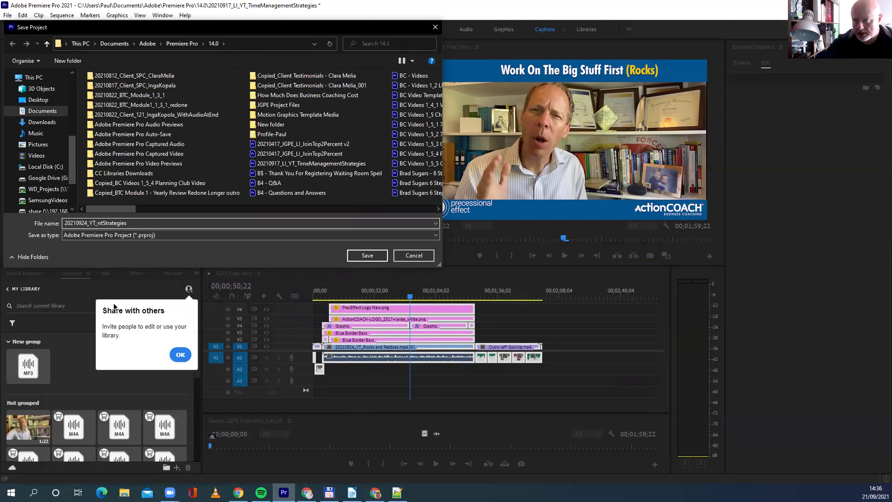
key(Delete)
key(Delete)
key(Delete)
key(Delete)
key(Delete)
key(Delete)
key(Delete)
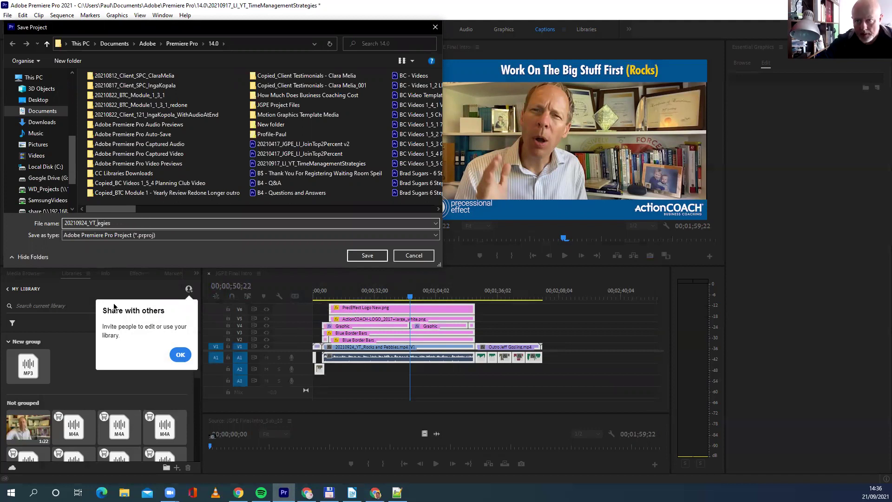
text(Rocks And Pebbles)
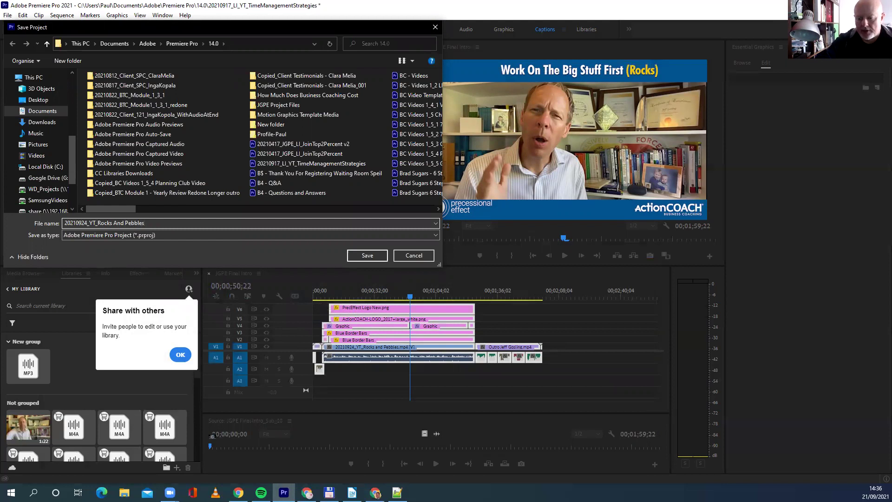
key(Return)
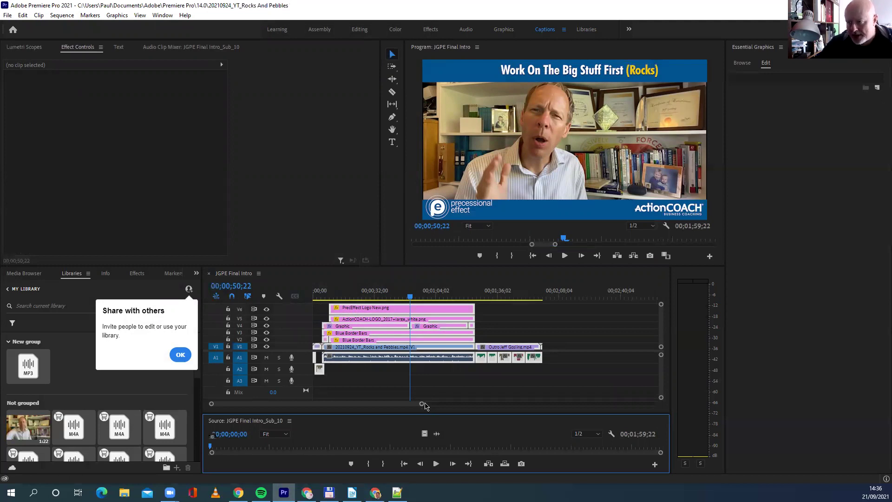
Step: Delete the two intro music clips at the start of the timeline on audio tracks A1 and A2
drag(423, 406, 354, 404)
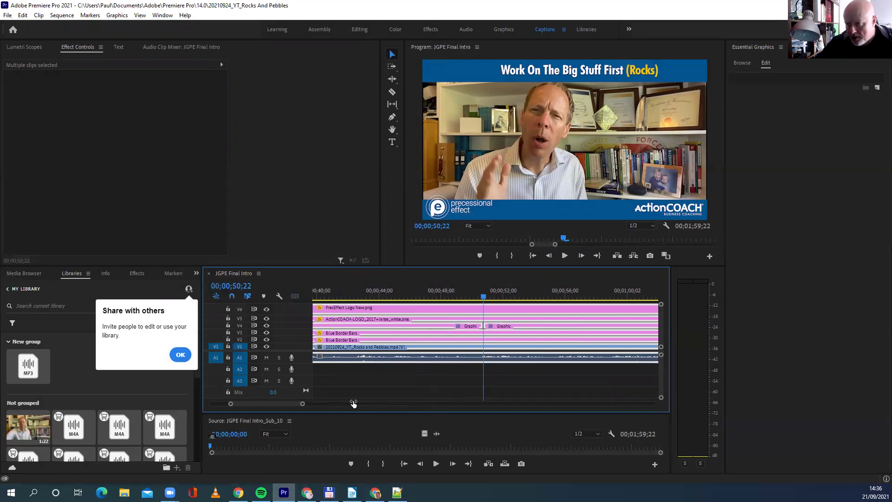
drag(294, 405, 268, 409)
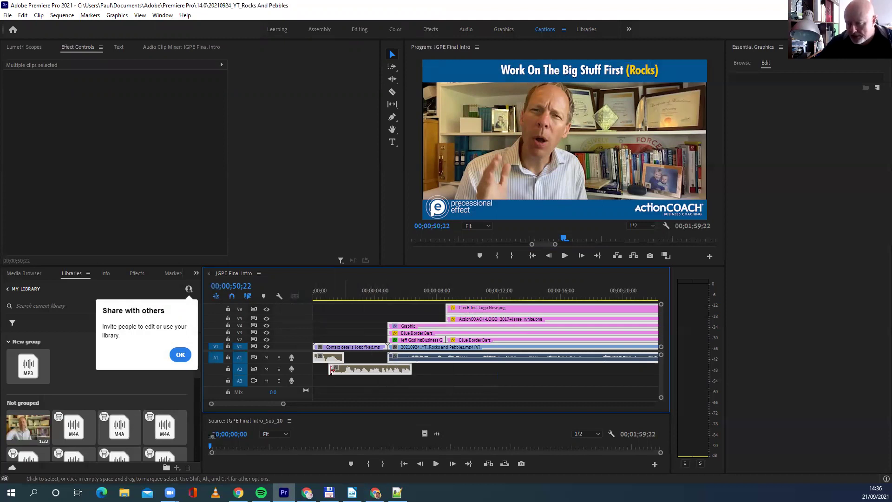
click(434, 375)
click(322, 361)
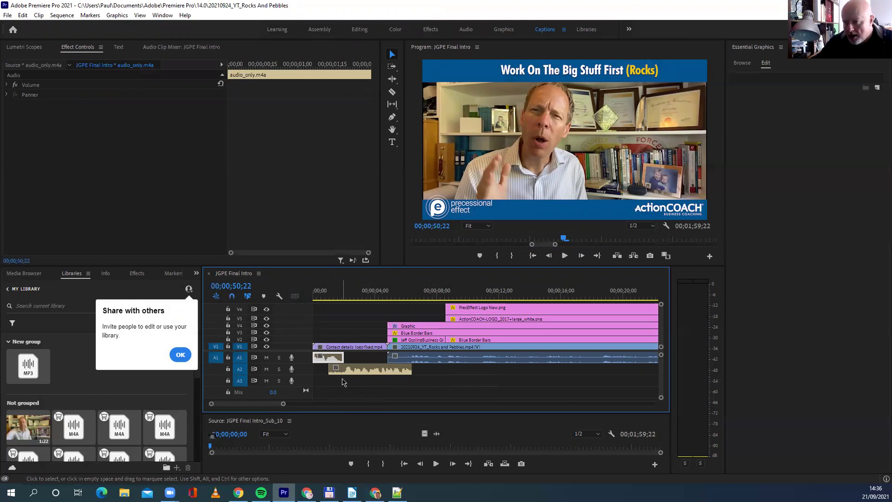
key(Delete)
click(367, 374)
key(Delete)
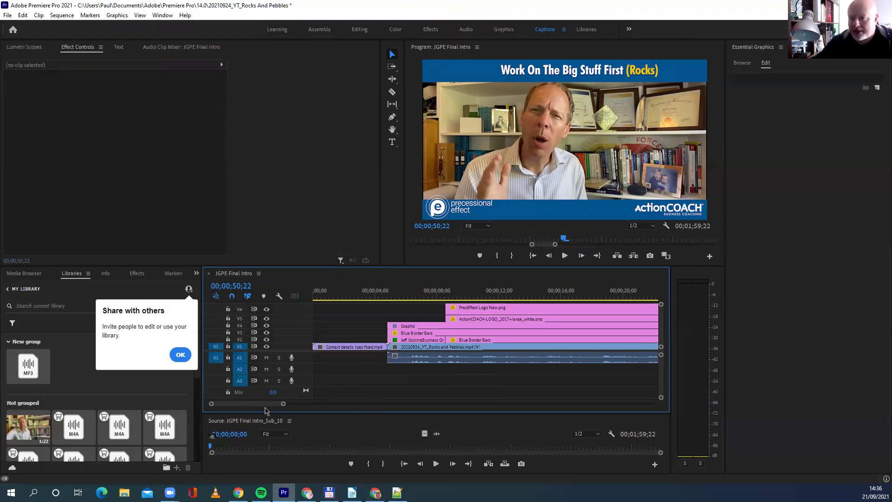
Step: Close the gap before the final contact details clip and trim the outro music to end with it
drag(267, 410, 324, 416)
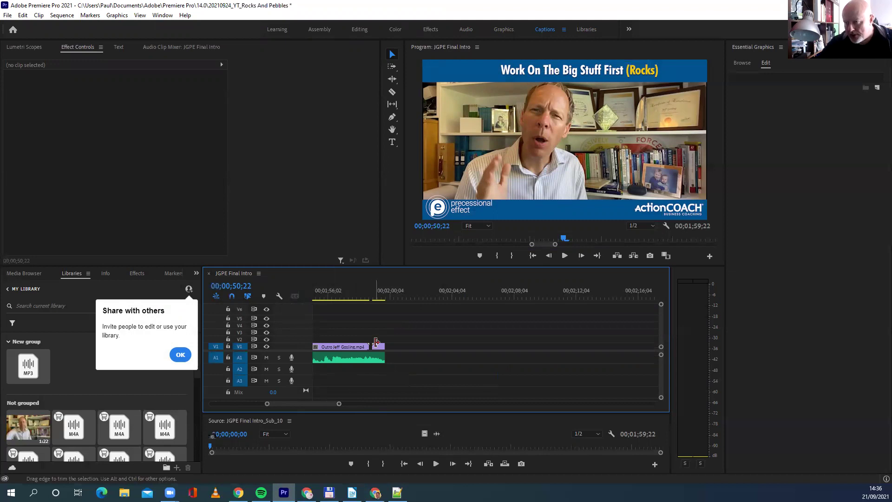
click(379, 352)
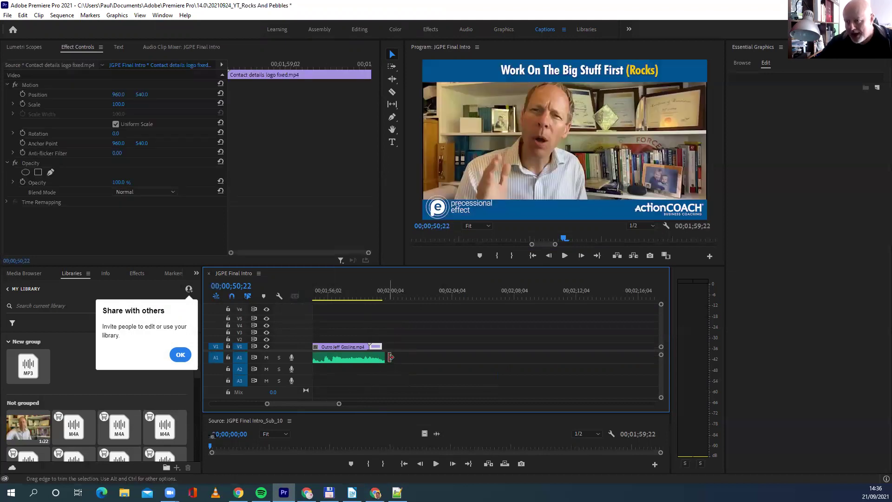
drag(382, 358, 379, 359)
scroll(324, 403, up, 1)
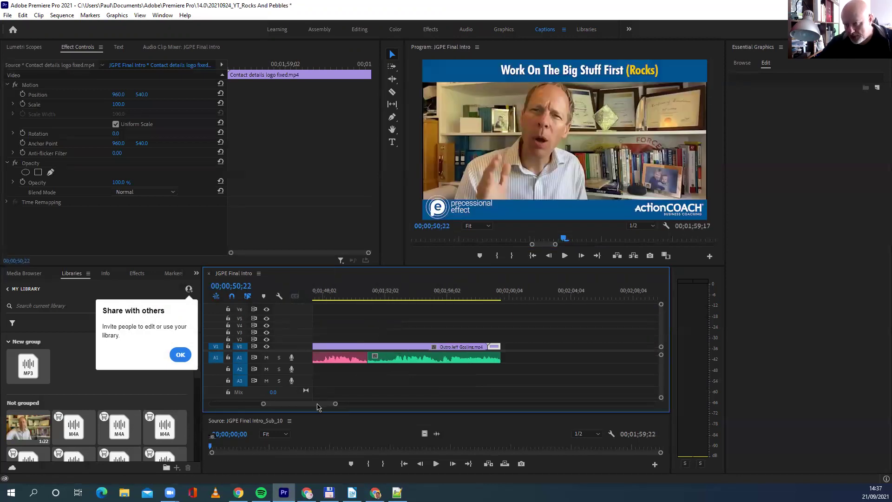
Step: Delete the outro video with all its music clips, and move the final contact details clip to the end of the main video
drag(324, 406, 402, 424)
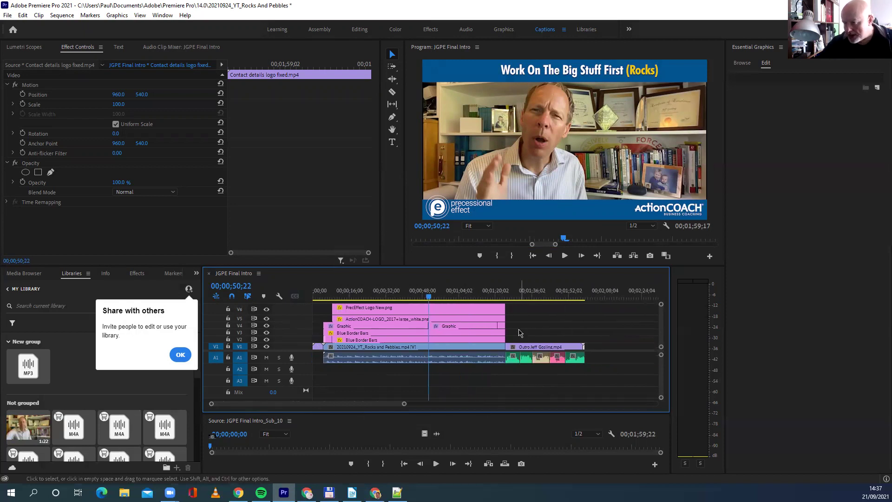
drag(514, 332, 576, 369)
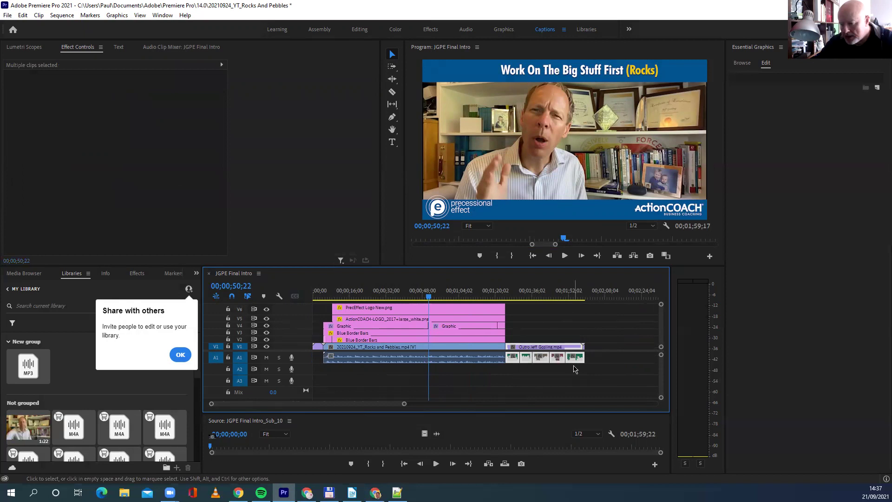
key(Delete)
drag(584, 348, 514, 355)
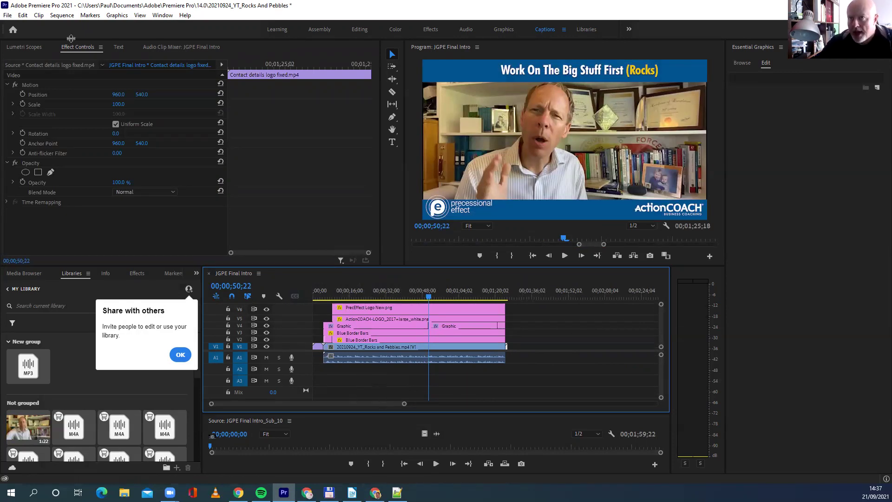
Step: Save the project under the new name 20210924_KARTRA_Rocks And Pebbles
click(7, 16)
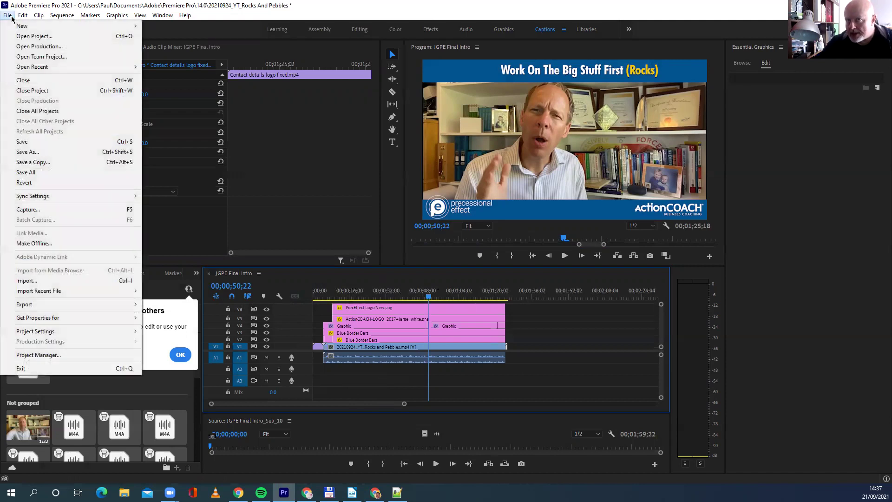
click(33, 152)
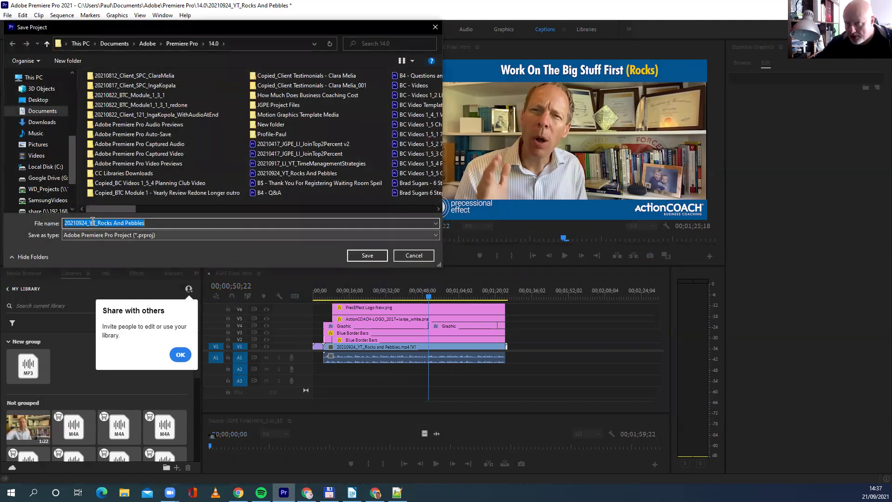
click(97, 223)
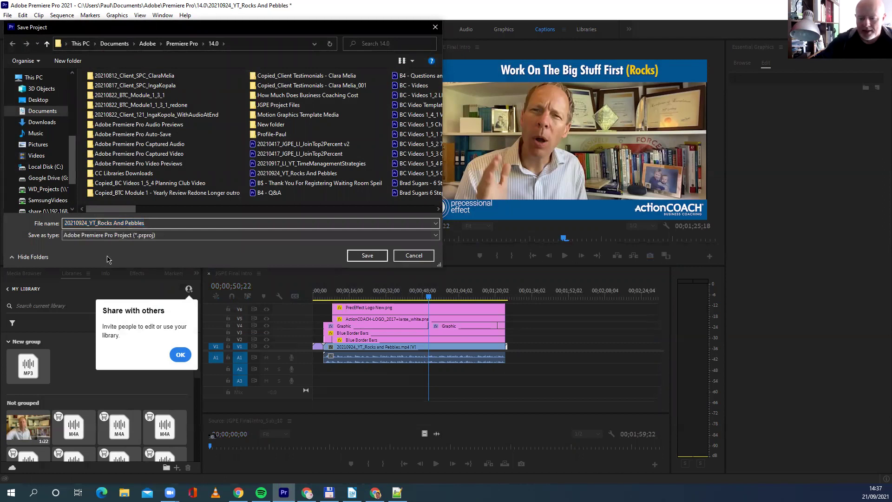
key(BackSpace)
key(BackSpace)
text(KARTRA)
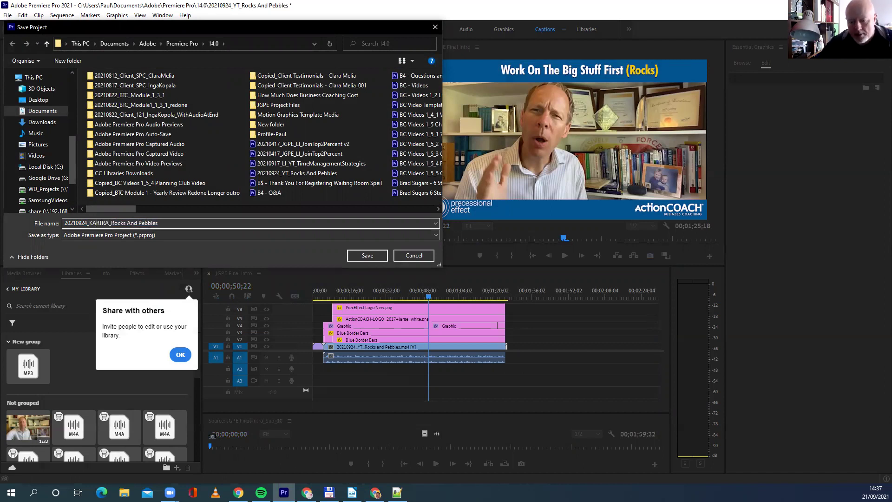
click(367, 256)
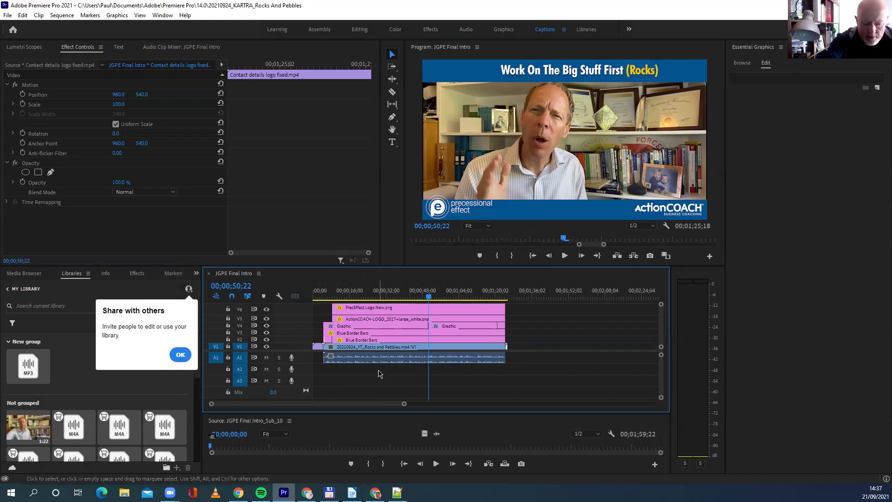
Step: Select clips across all tracks backward from the middle of the main video and make a subsequence from them
key(shift+a)
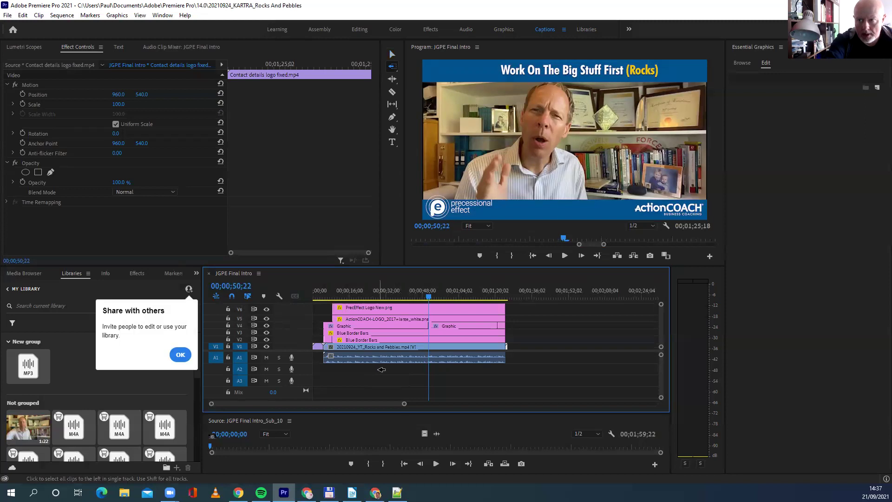
click(389, 341)
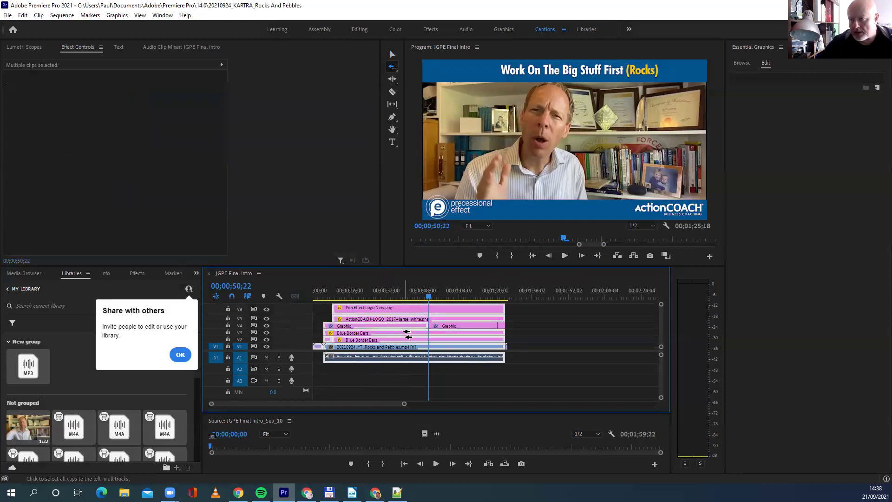
right_click(465, 340)
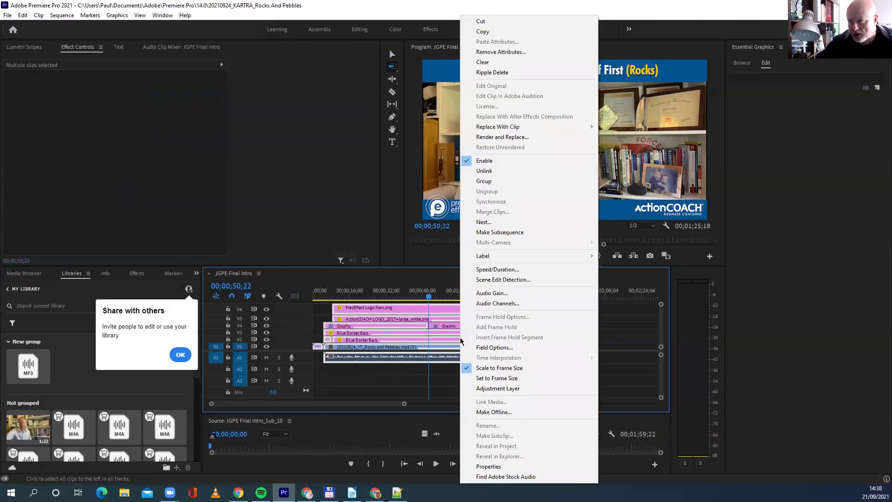
click(528, 233)
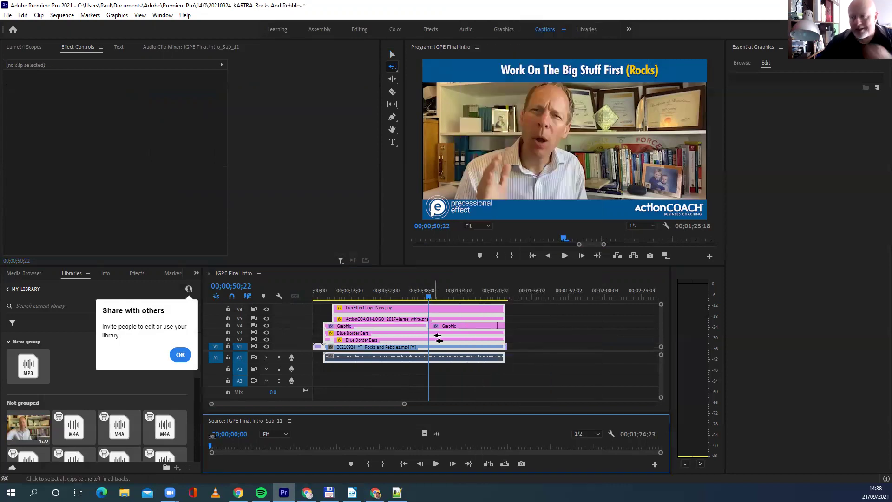
Step: Dismiss the library sharing tip, and make a subsequence from every clip on the timeline, selecting backward from beyond its end
click(181, 355)
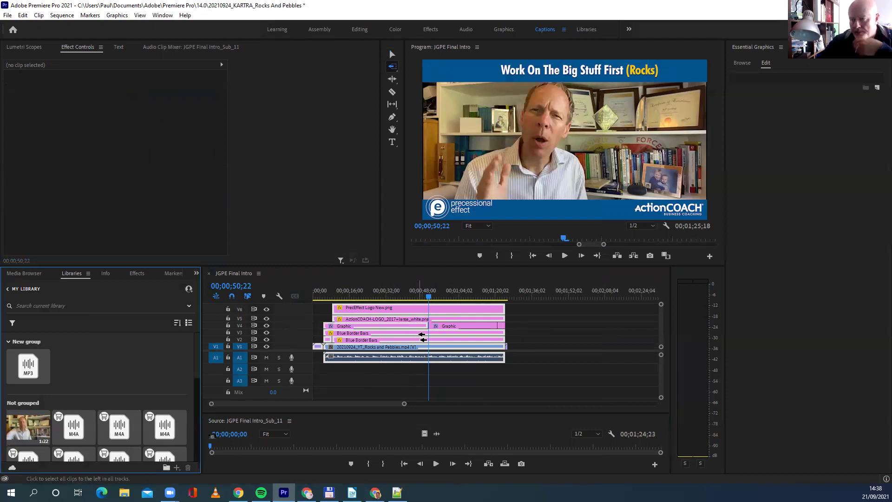
click(554, 344)
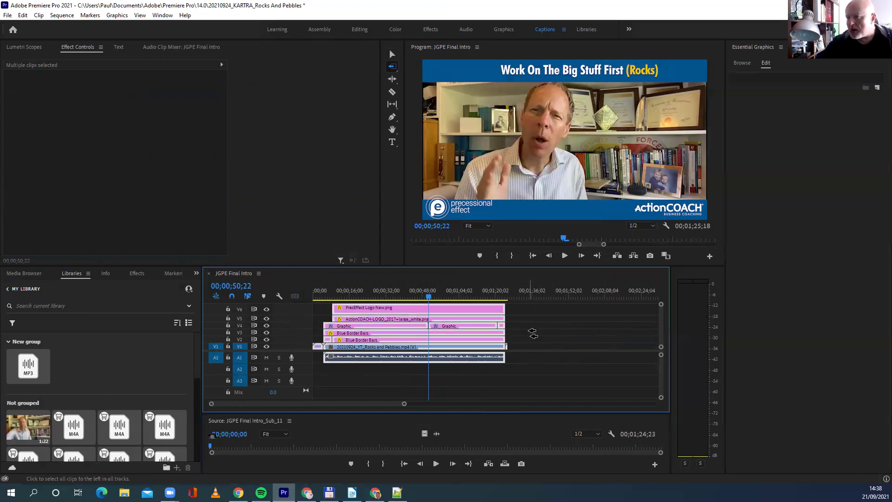
click(565, 256)
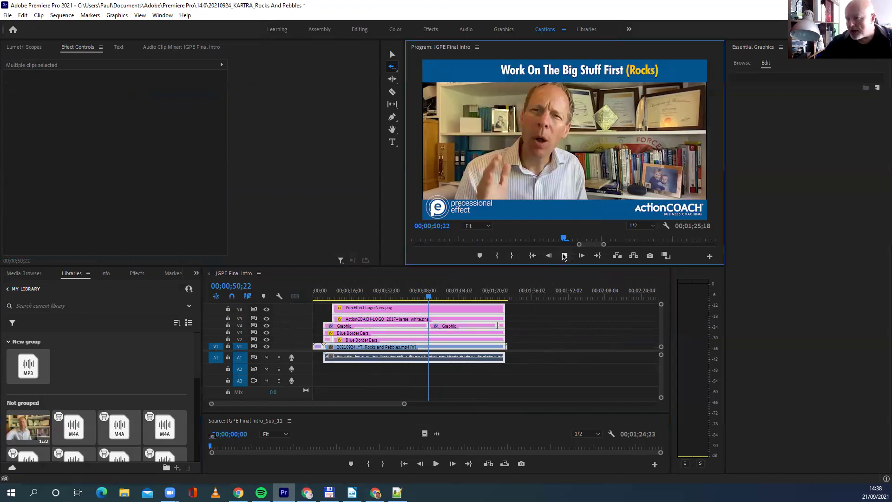
click(564, 256)
right_click(449, 325)
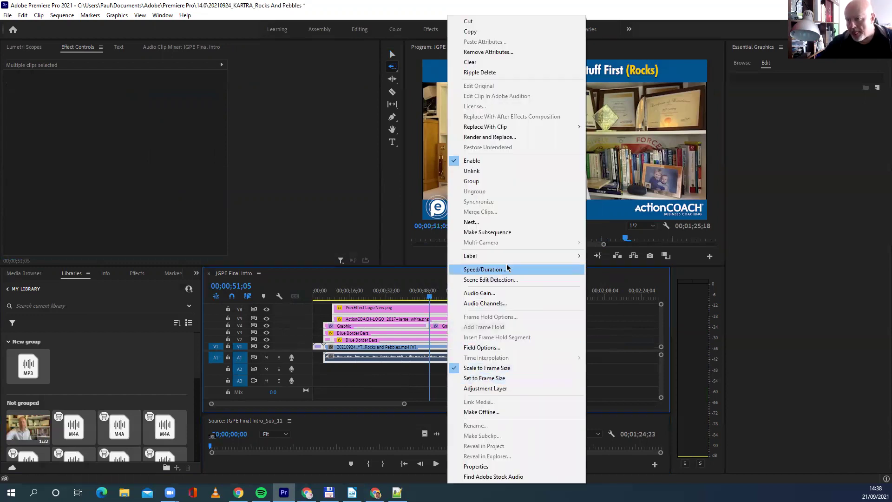
click(503, 233)
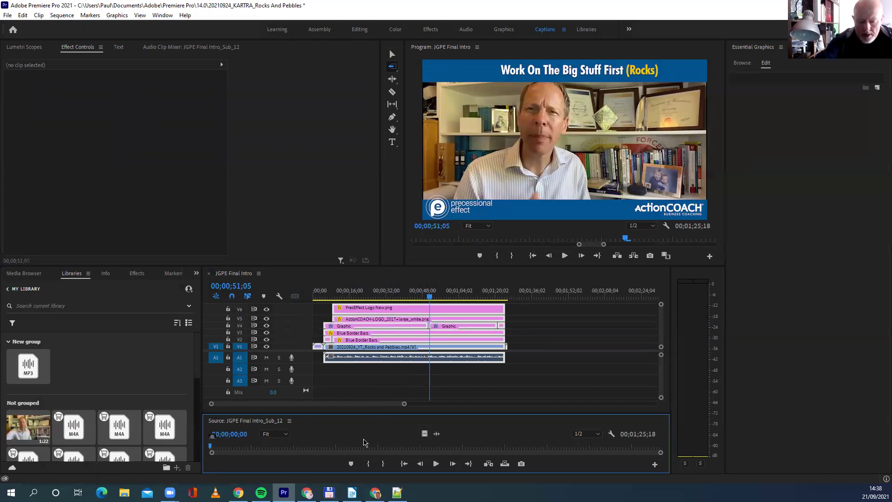
Step: Export the new subsequence as an H.264 video named 20210924_KARTRA_Rocks and Pebbles in the Downloads folder
key(ctrl+m)
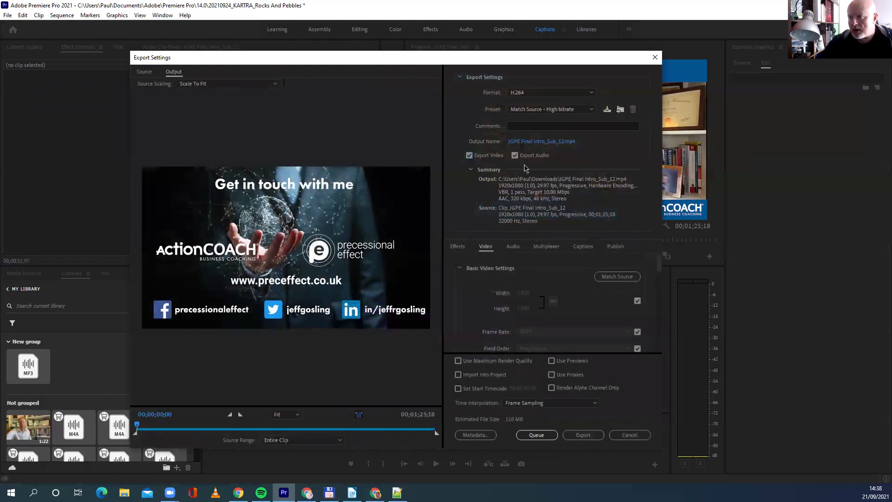
click(527, 142)
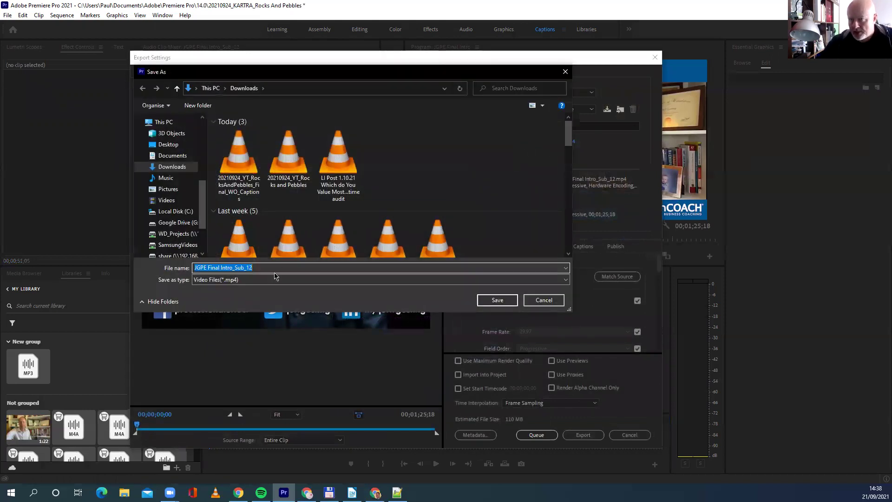
text(20210924)
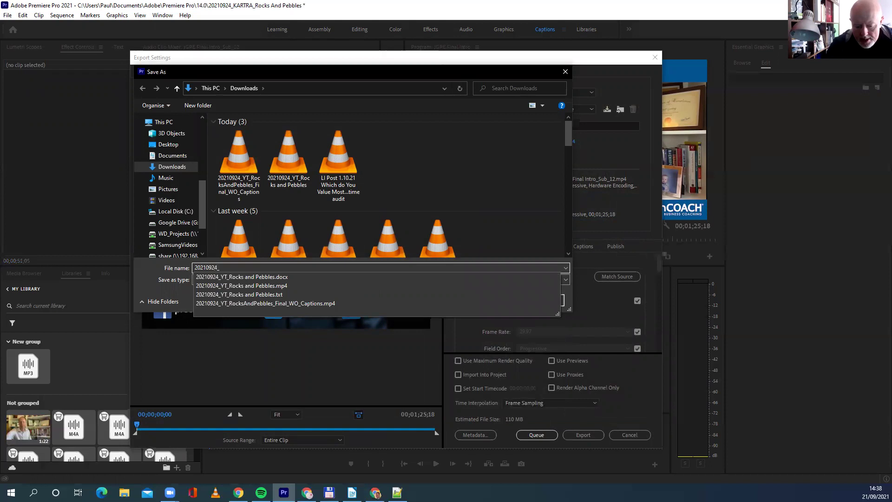
text(_KARTRA_Rocks and Pebbles)
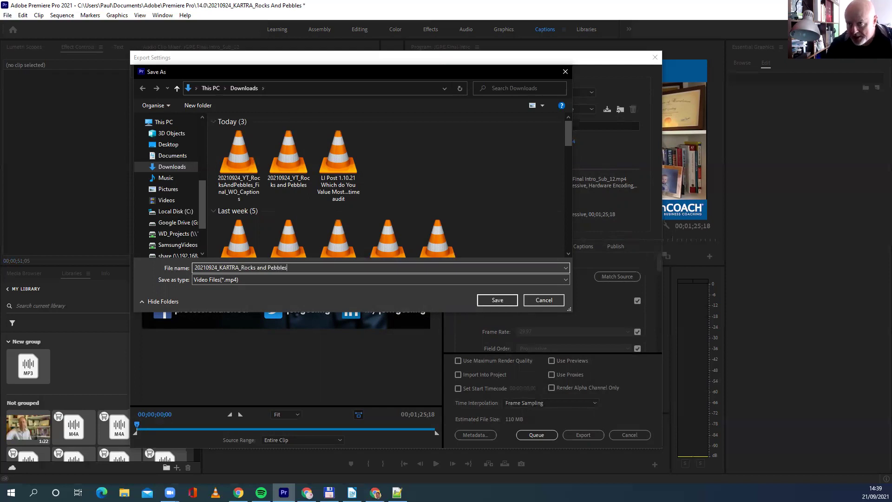
click(493, 300)
click(589, 435)
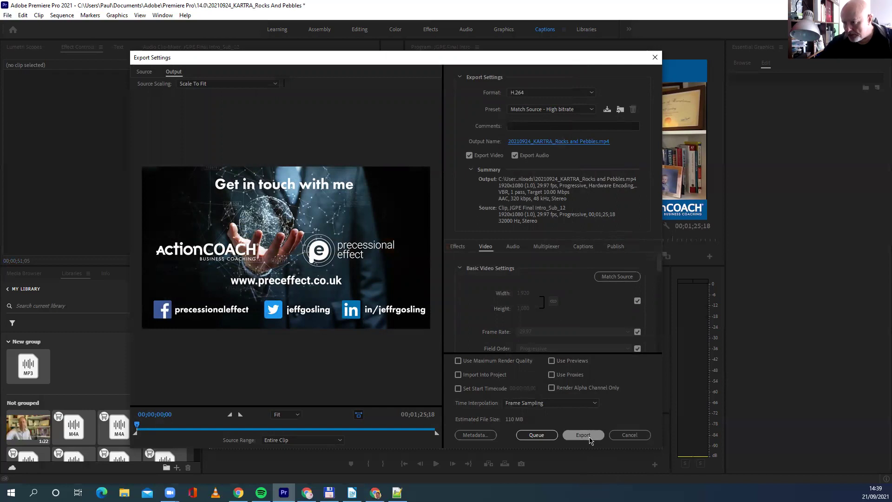
click(589, 438)
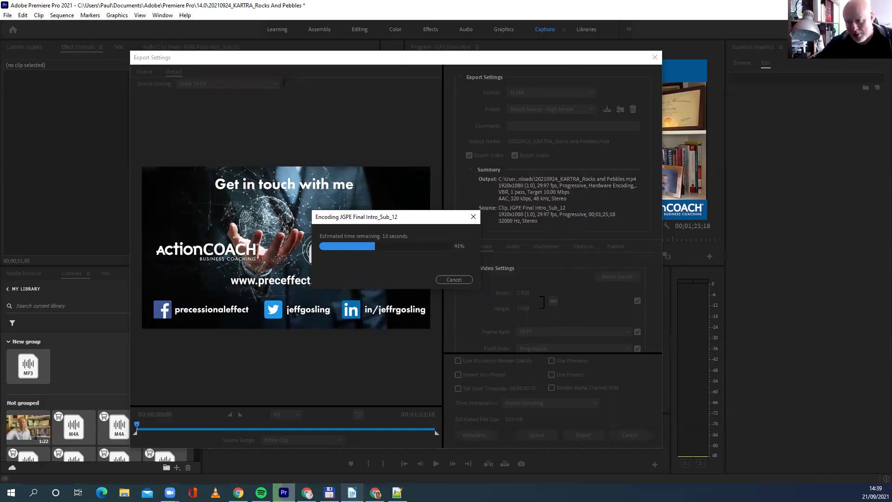
Step: Glance at the Video Formatting Checklist in LibreOffice Writer, and switch to Chrome to open canva.com in a new tab
click(352, 492)
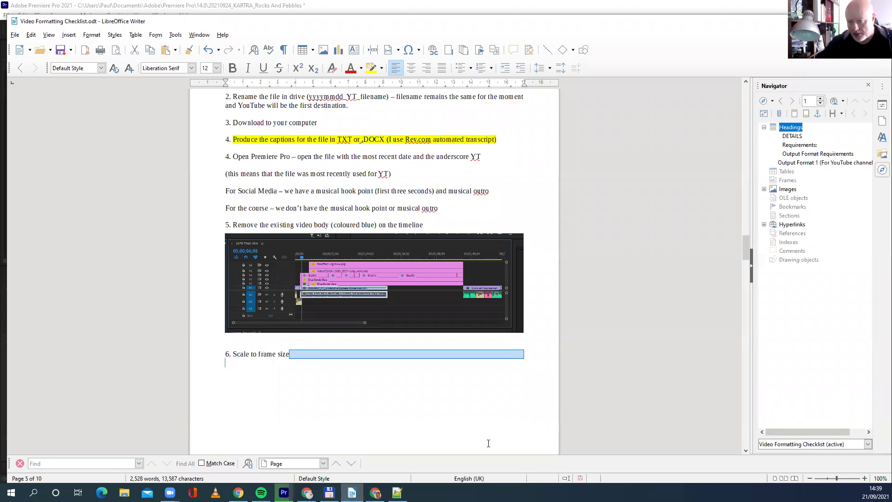
click(307, 493)
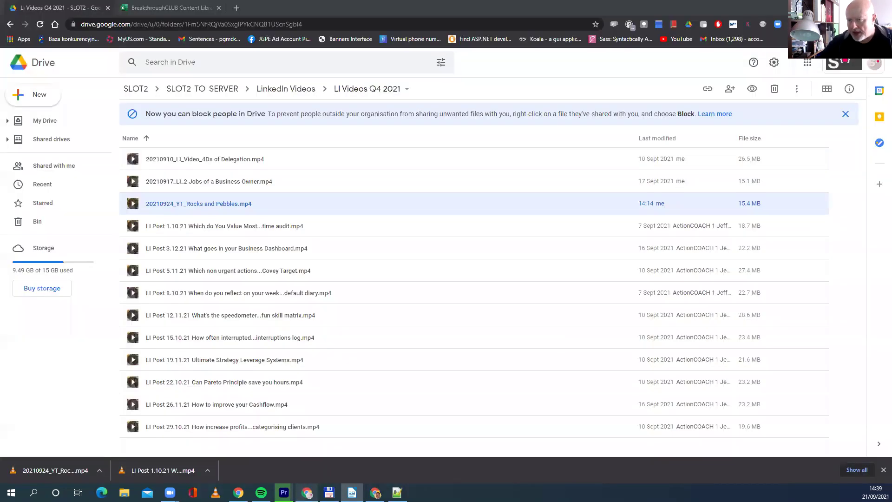
click(237, 8)
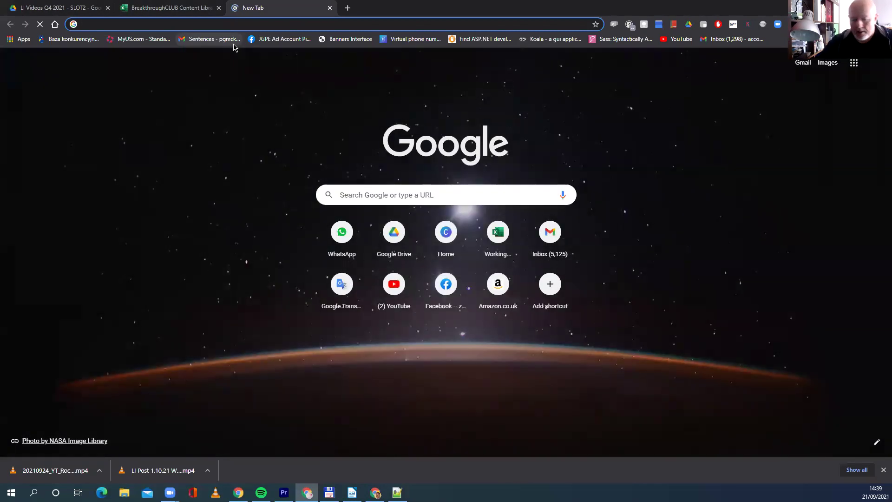
text(canva)
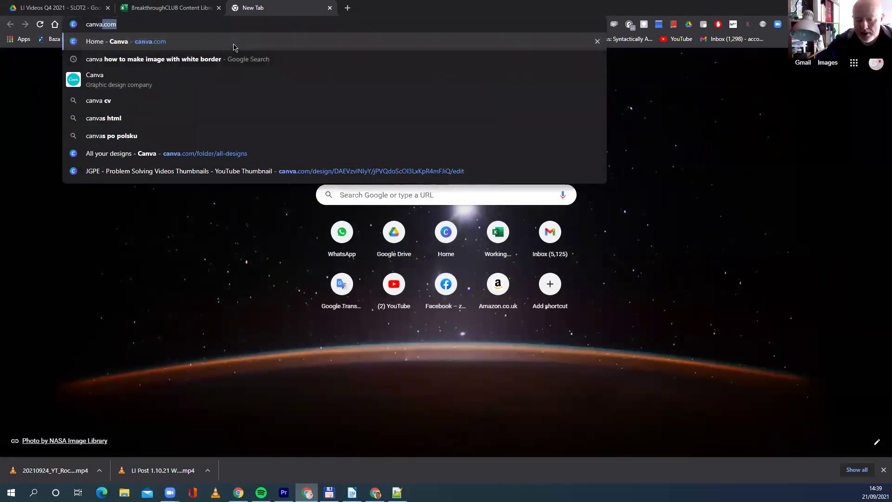
text(.com)
key(Return)
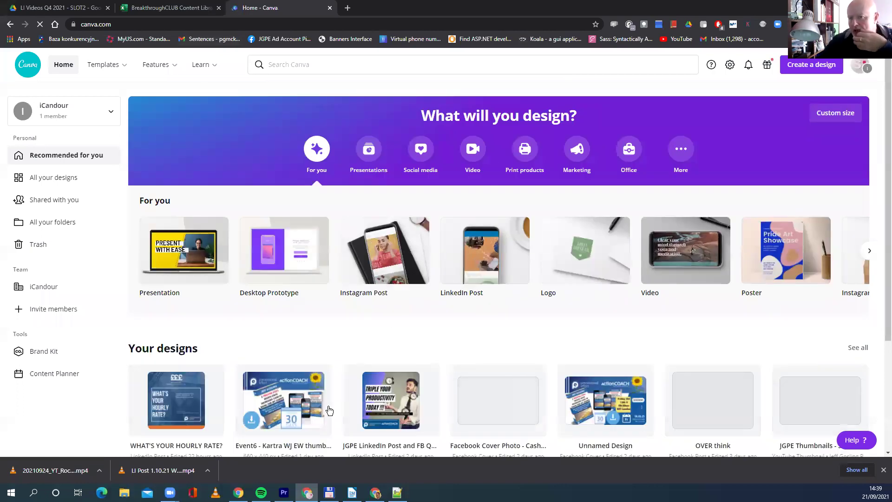
Step: Open the JGPE Thumbnails - Stage 3 design from the recent designs and look over its first thumbnail pages
scroll(389, 389, down, 2)
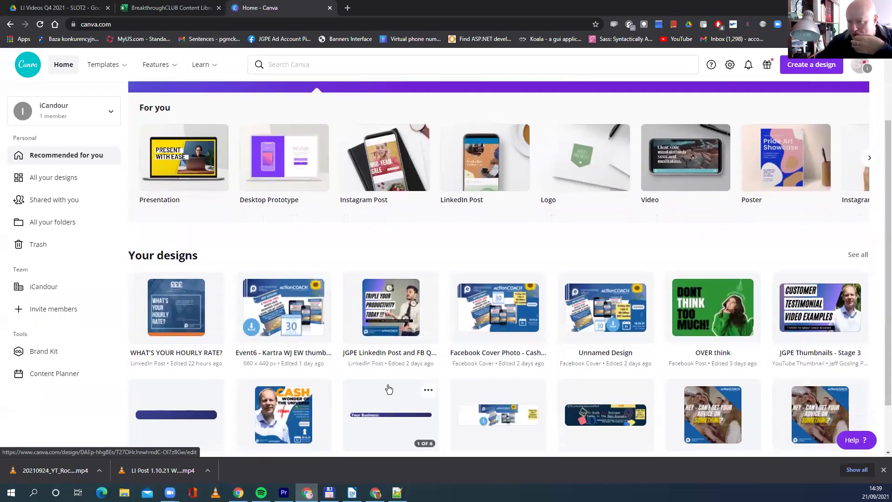
scroll(538, 369, down, 1)
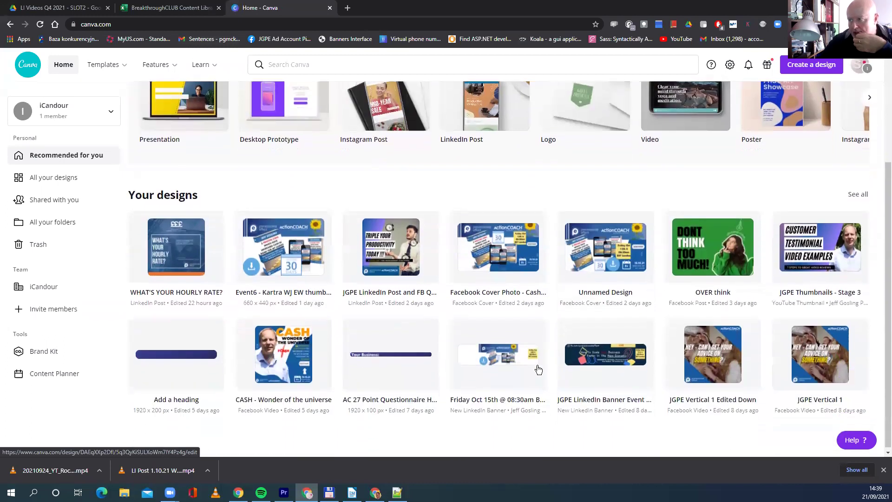
click(814, 247)
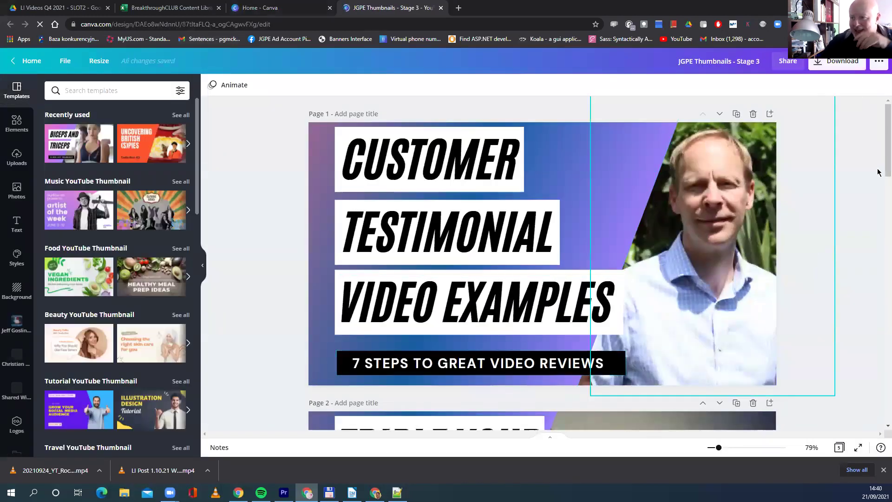
scroll(395, 235, down, 6)
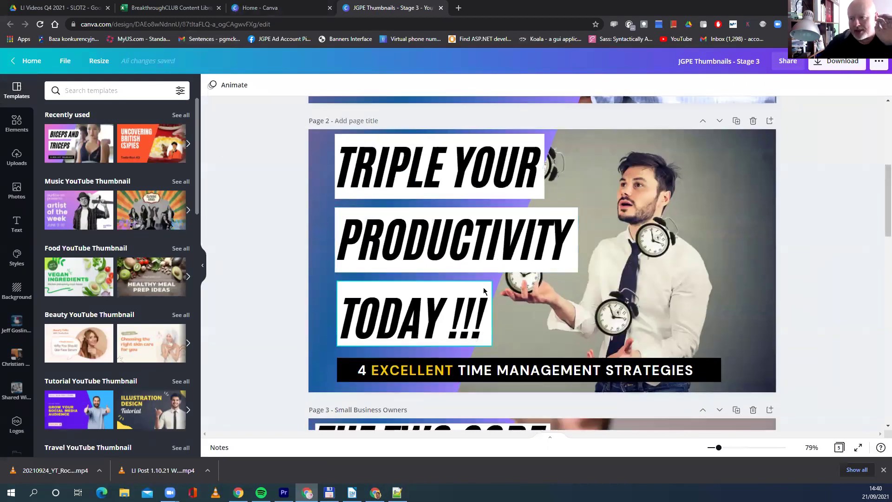
scroll(484, 288, down, 3)
scroll(483, 290, up, 1)
scroll(482, 291, up, 2)
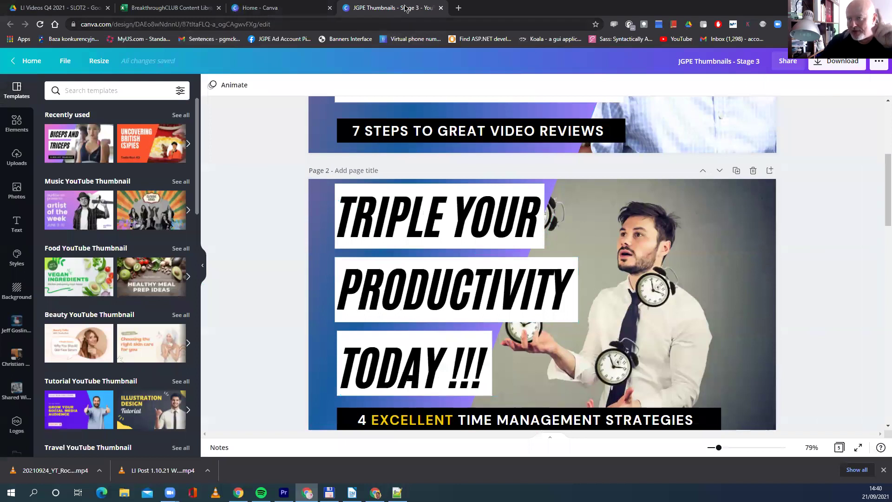
Step: Open canva.com in another new browser tab
click(458, 8)
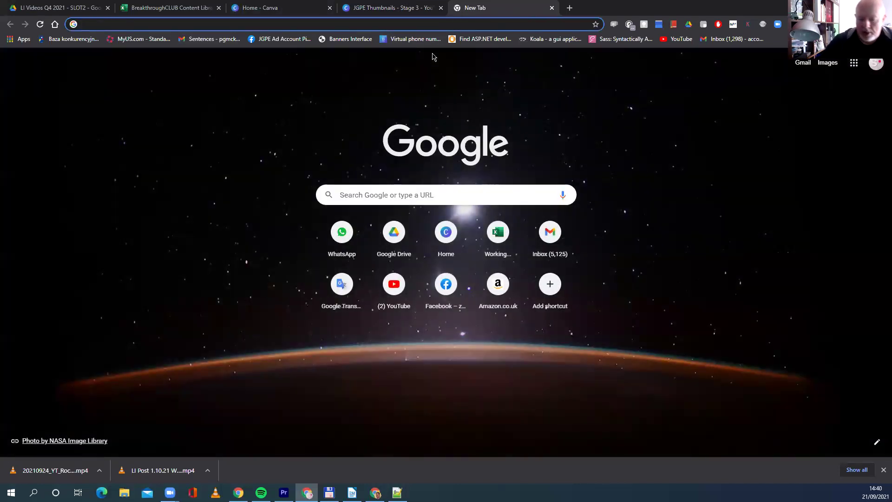
text(cam)
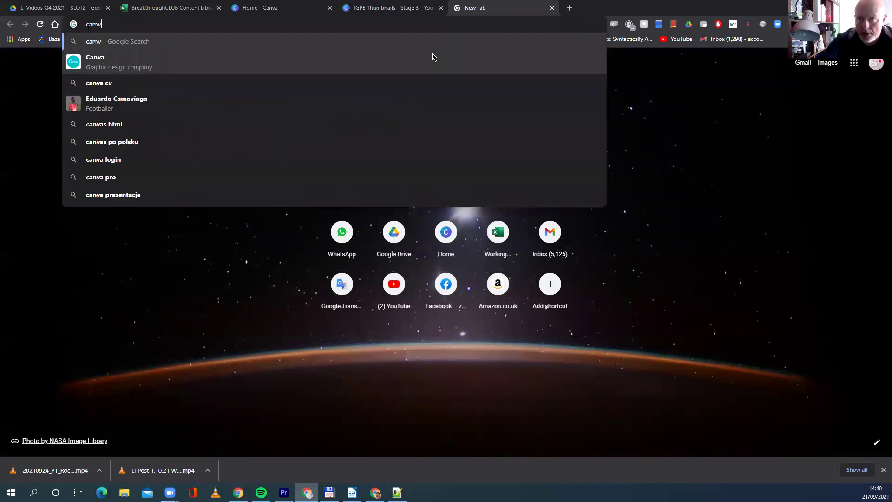
key(BackSpace)
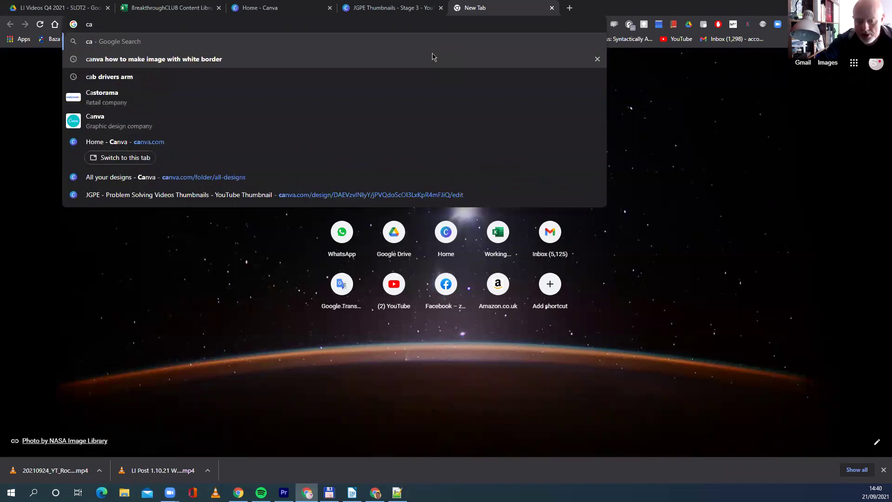
text(nva.com)
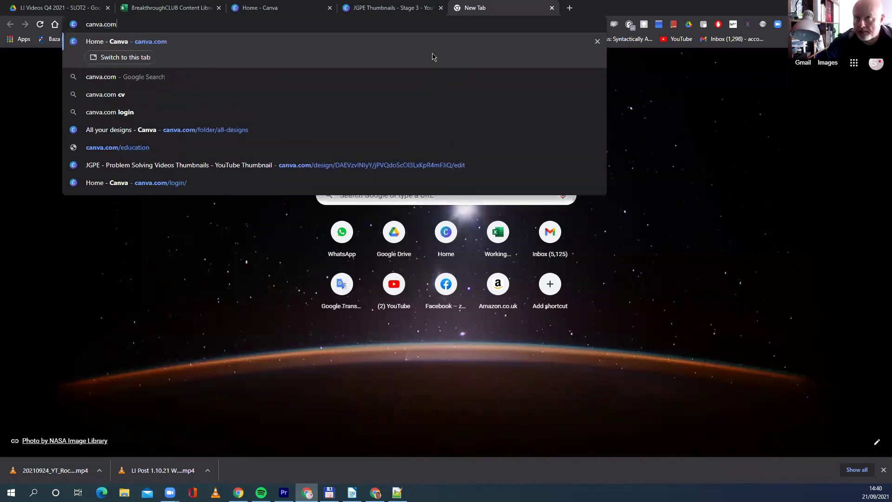
key(Return)
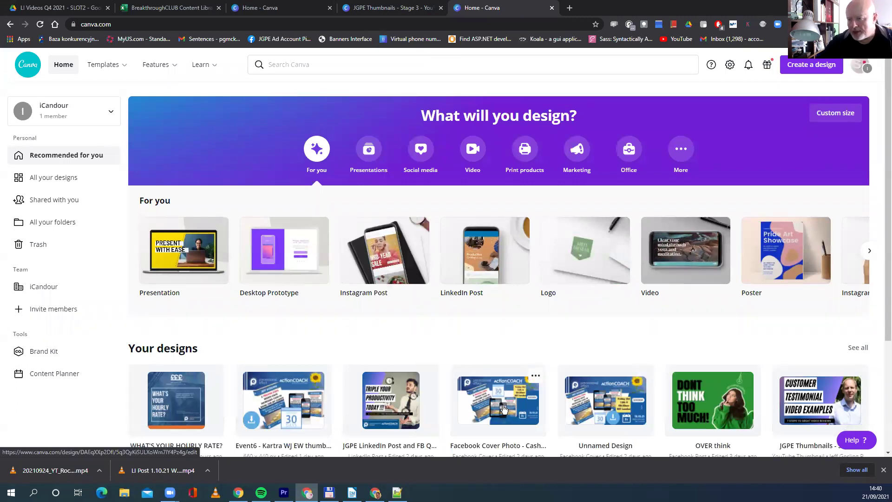
Step: Browse the full list of designs, open the MODULE 1_1 YouTube thumbnail design, and view its first two pages
scroll(326, 302, down, 1)
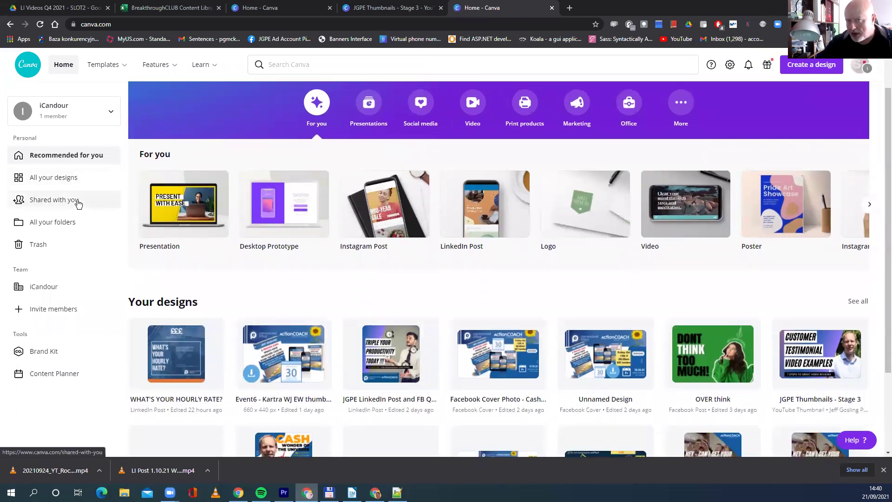
click(69, 177)
scroll(393, 376, down, 4)
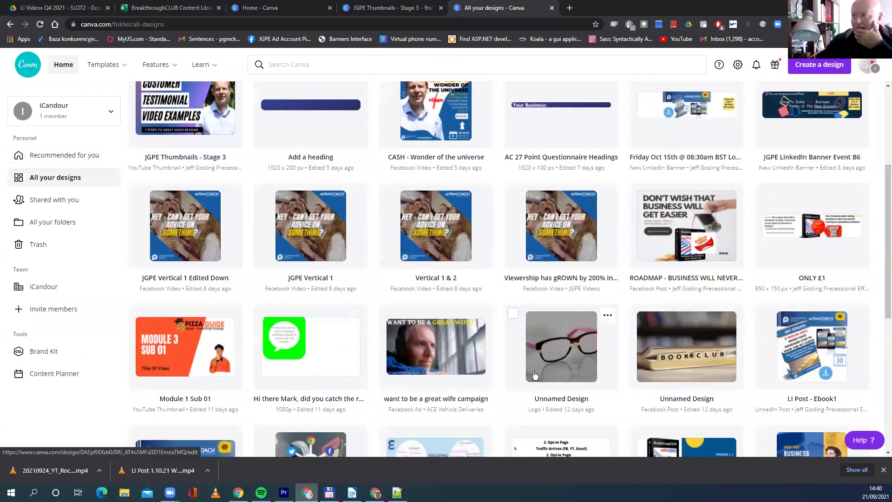
scroll(535, 375, down, 5)
scroll(535, 374, down, 2)
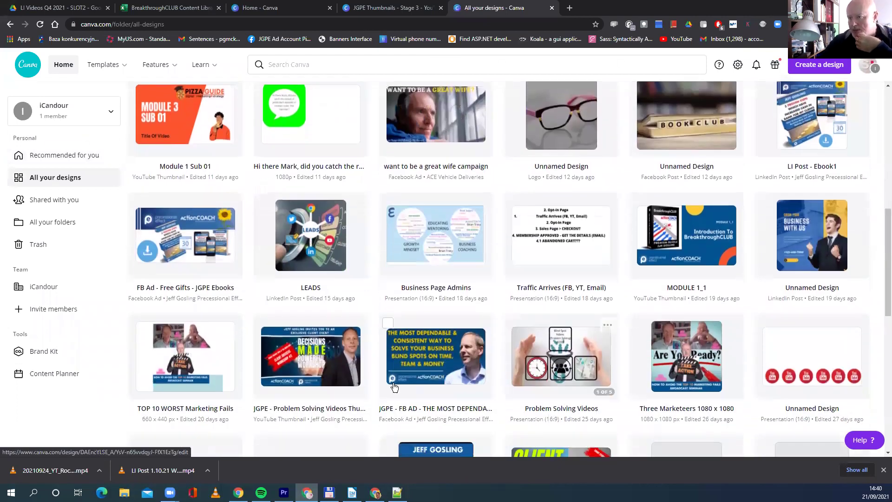
scroll(432, 375, up, 3)
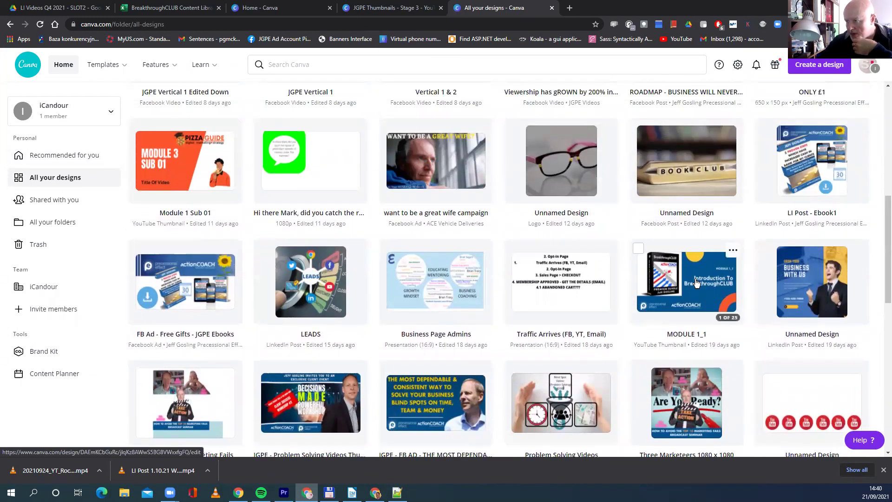
click(694, 289)
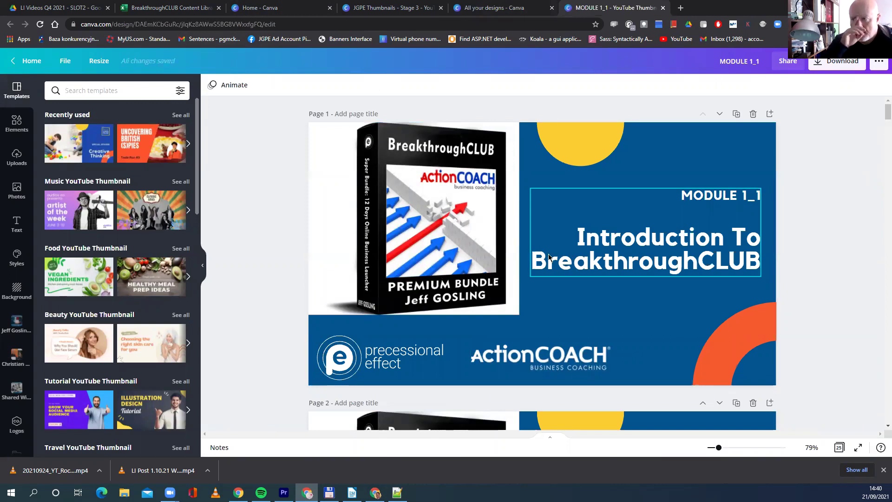
scroll(548, 254, down, 5)
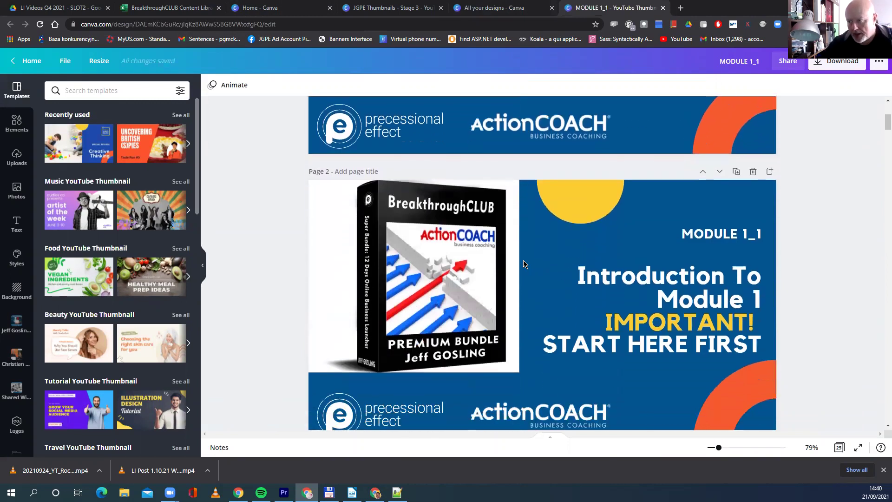
Step: Switch to the BreakthroughCLUB Content Library workbook in Excel and examine the Module 1 - Clarity & Planning sheet's sections and catalogue numbers
click(142, 7)
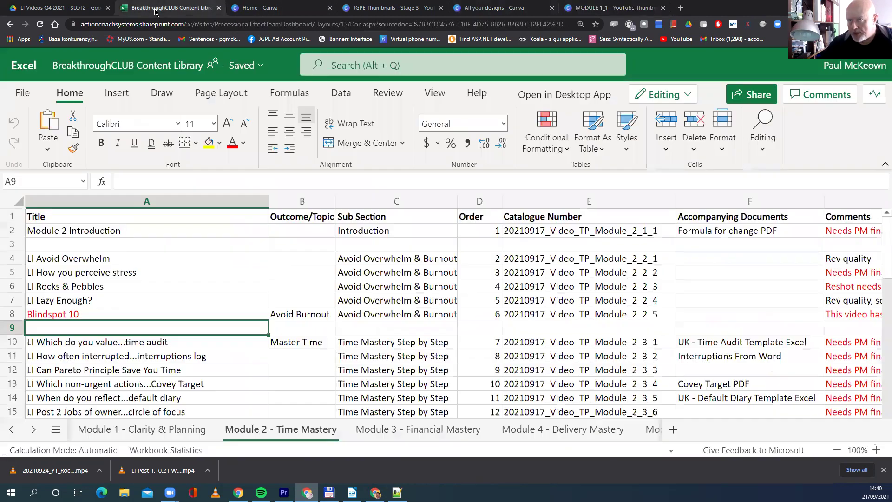
click(170, 433)
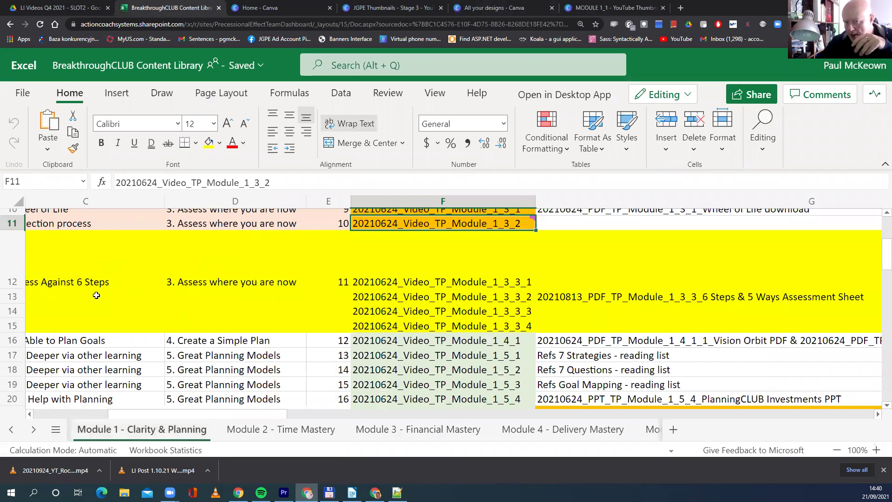
scroll(91, 322, down, 3)
scroll(89, 319, up, 6)
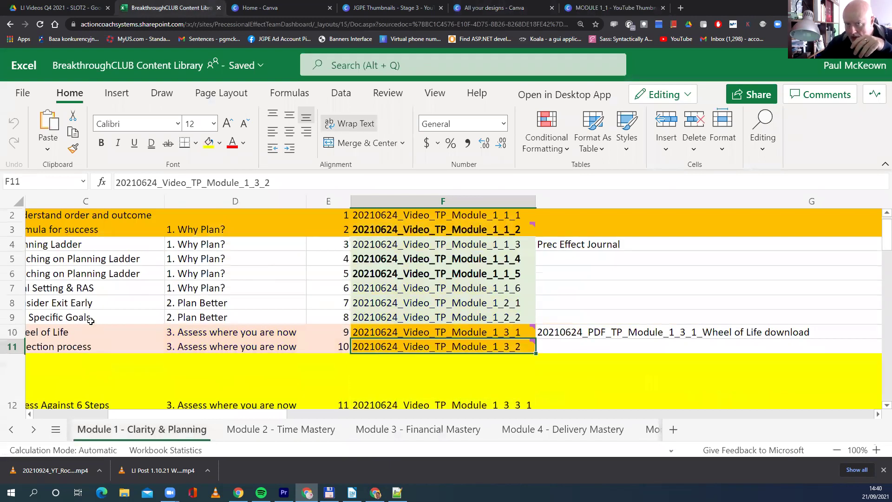
scroll(65, 246, down, 4)
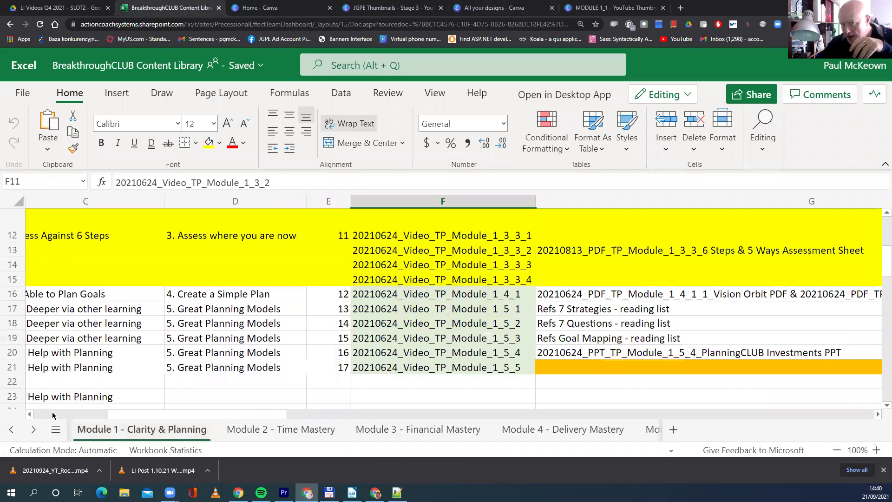
scroll(814, 278, up, 4)
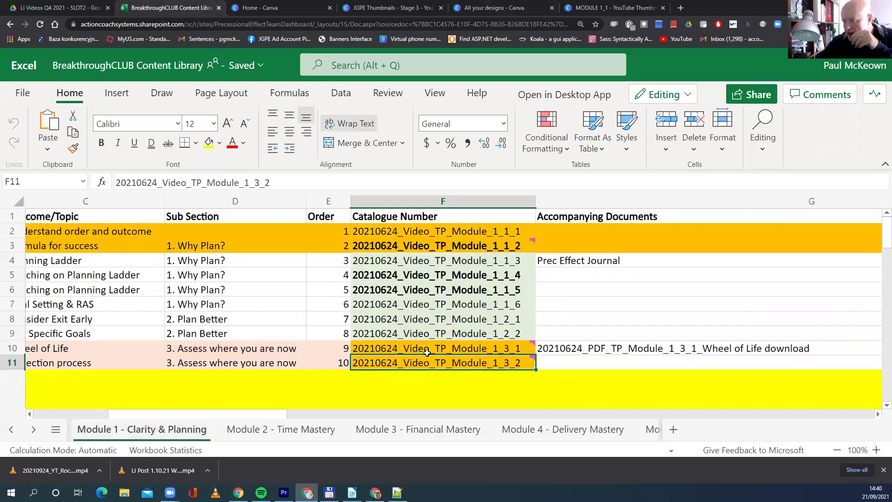
scroll(509, 361, down, 1)
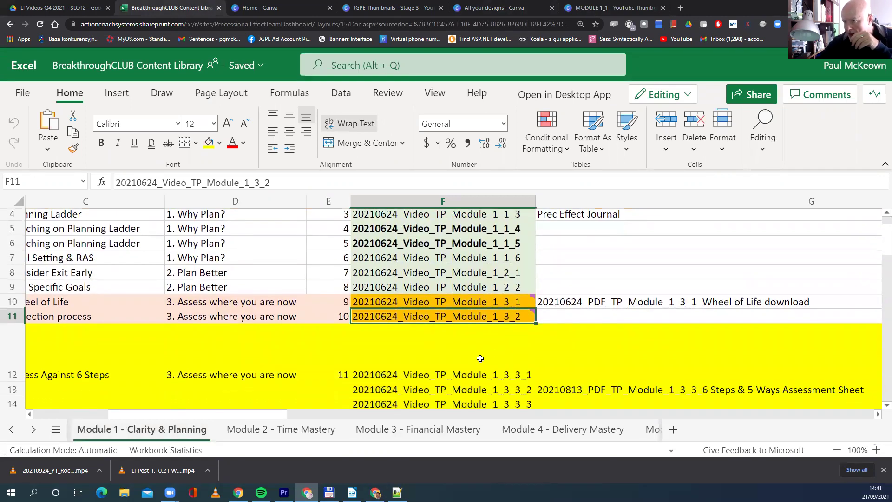
scroll(480, 359, down, 2)
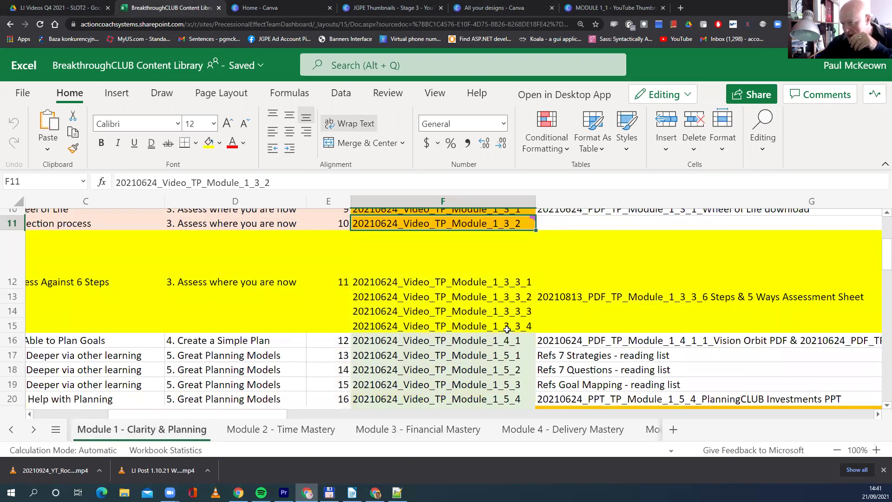
scroll(507, 329, down, 2)
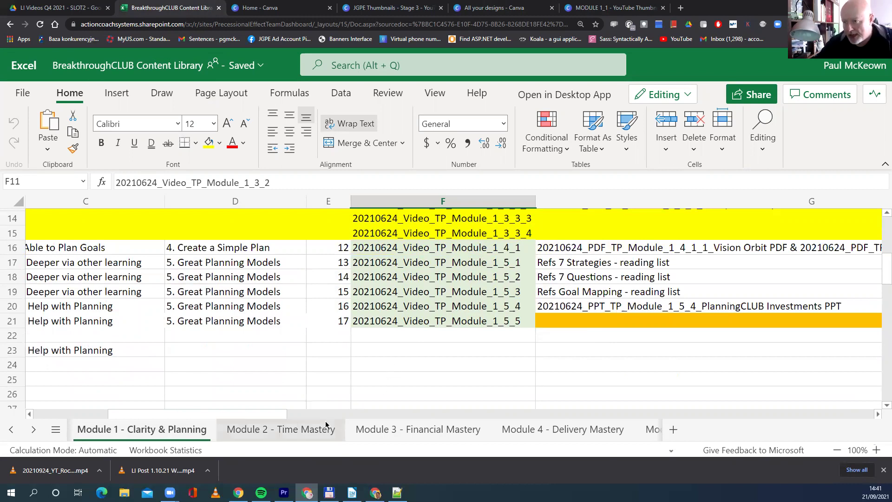
Step: On the Module 2 - Time Mastery sheet, highlight the Blindspot 10 title cell with yellow fill
click(280, 430)
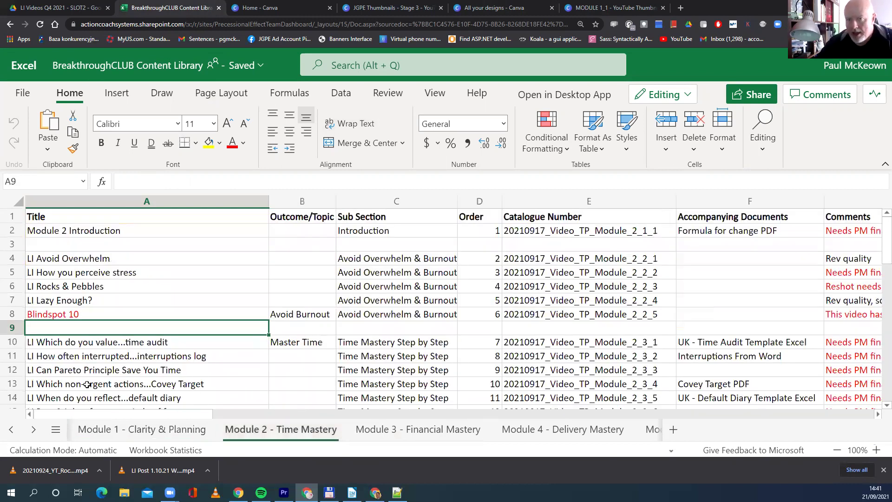
click(110, 310)
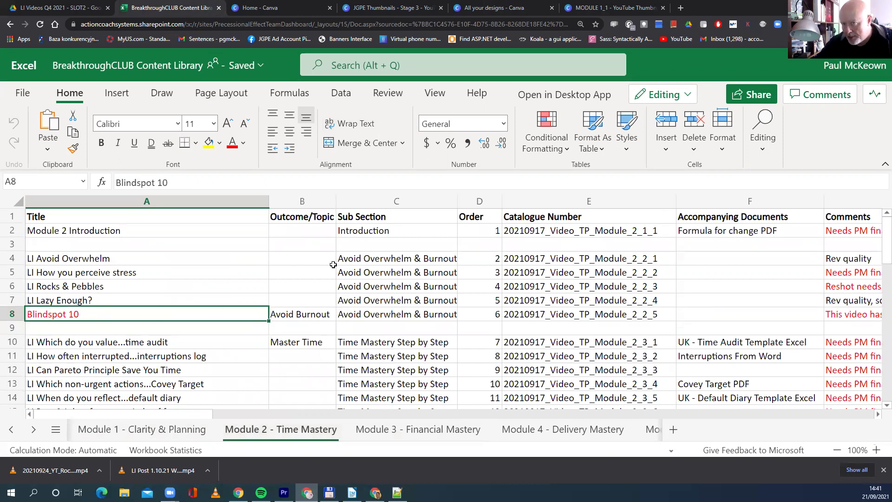
click(208, 142)
click(170, 353)
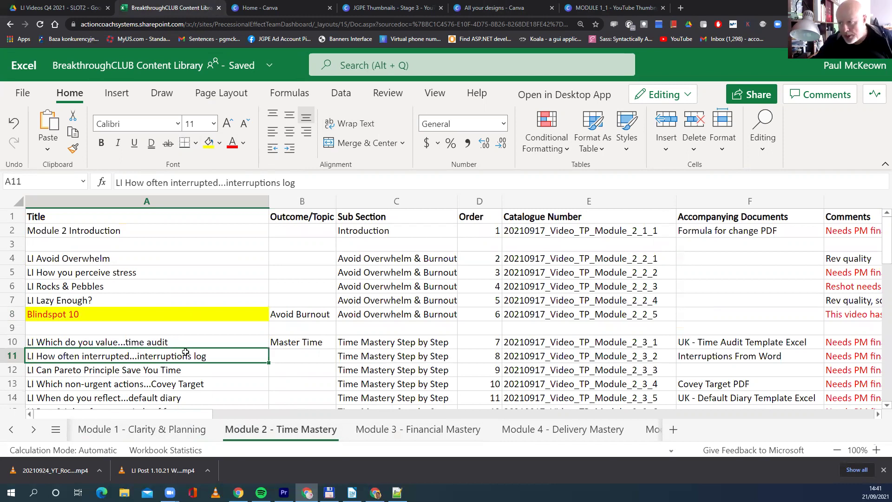
Step: Review the Module 2 video titles and how they are grouped, from the Time Mastery and Make it Personal sections back to the introduction
scroll(205, 359, down, 4)
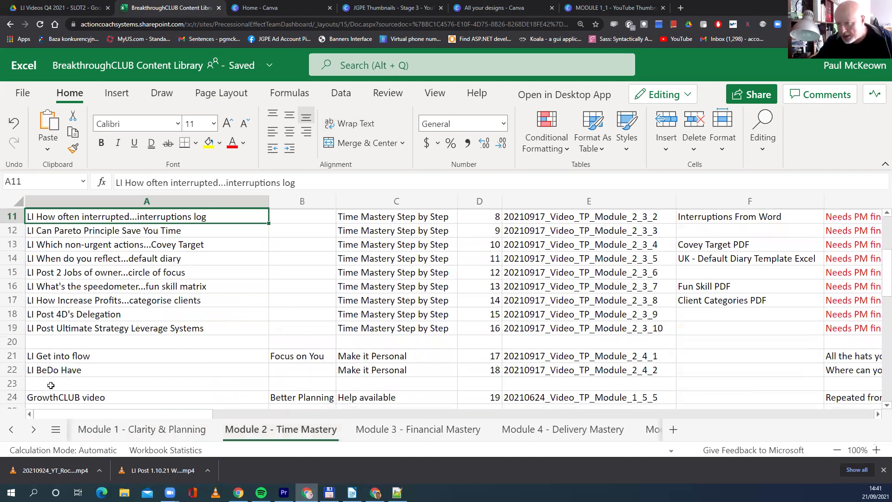
click(64, 357)
click(64, 369)
click(62, 407)
scroll(106, 316, up, 1)
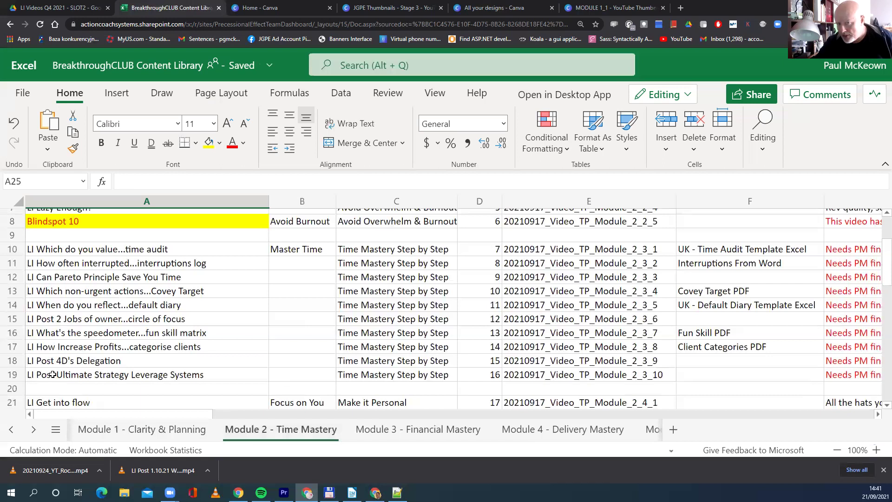
click(53, 374)
scroll(64, 339, up, 3)
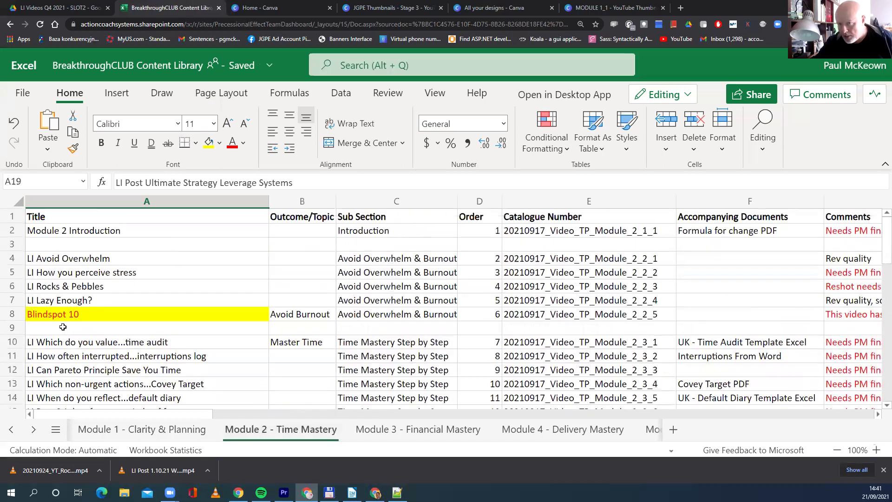
click(58, 327)
click(77, 246)
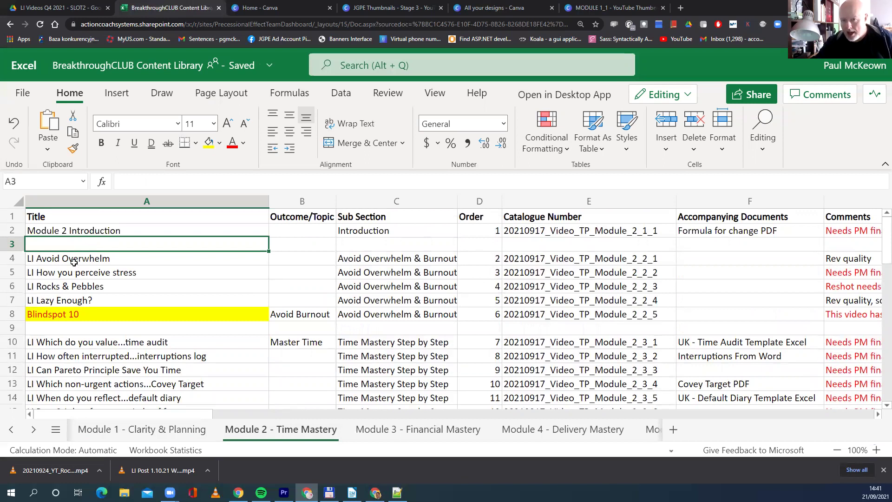
Step: Check the LI Rocks & Pebbles row and its catalogue number, and return to the MODULE 1_1 design in Canva
scroll(67, 289, down, 5)
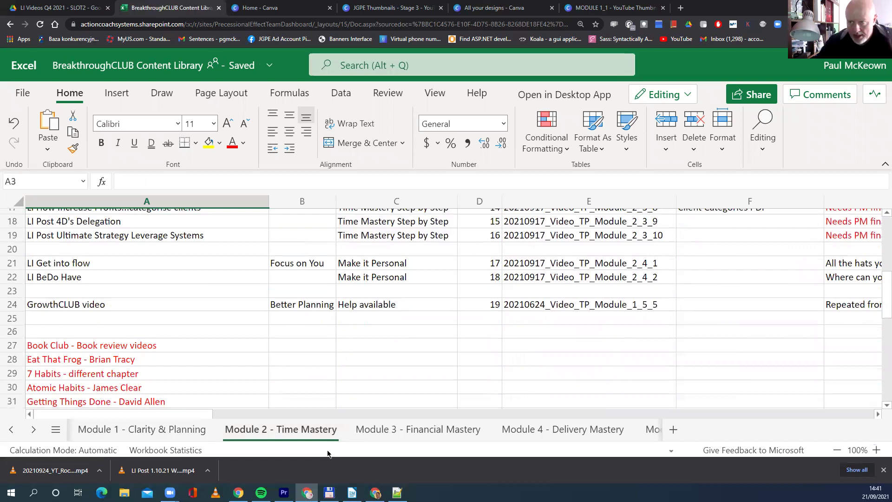
scroll(582, 319, up, 5)
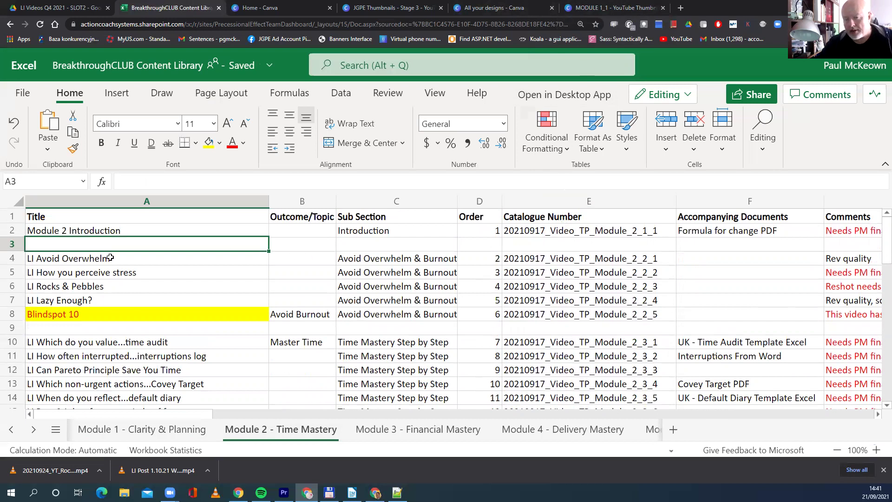
click(87, 285)
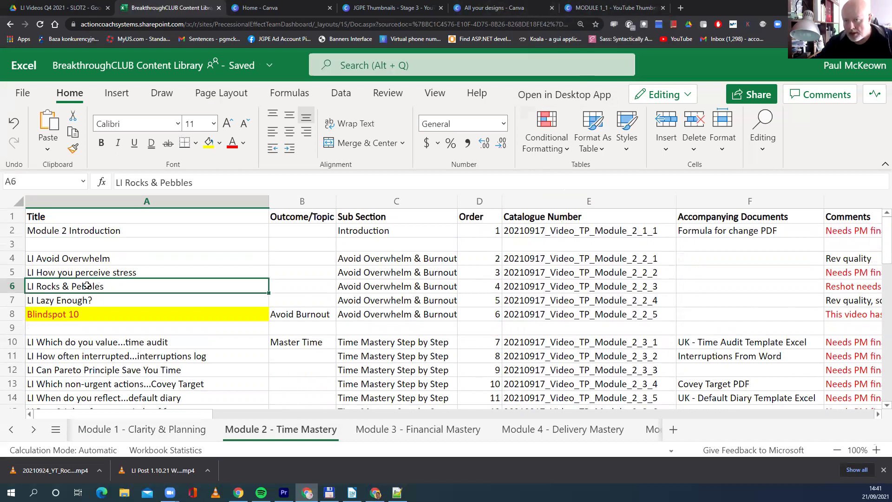
click(566, 287)
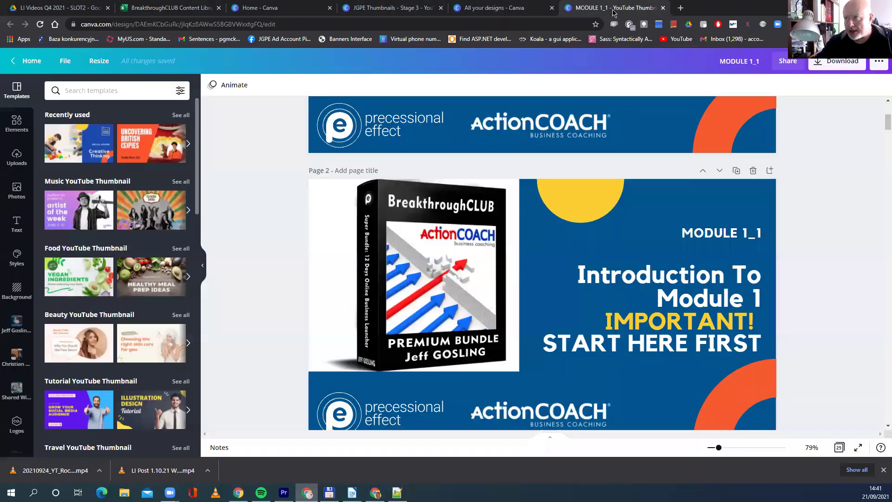
Step: Look through the pages of the MODULE 1_1 design down to the final one for a thumbnail layout to reuse
click(609, 8)
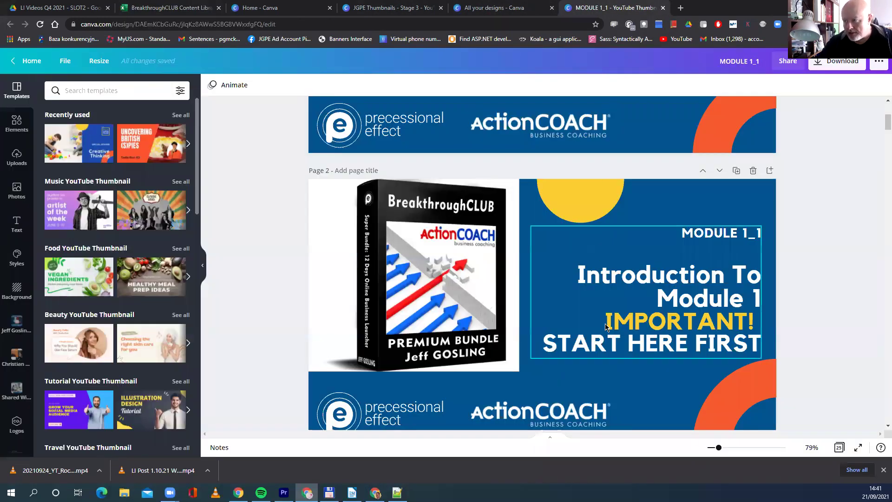
scroll(602, 288, down, 20)
scroll(606, 326, down, 20)
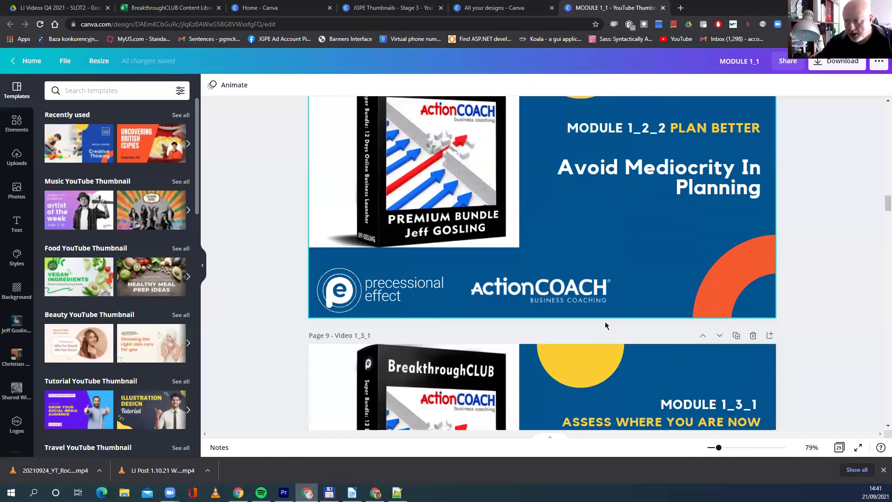
scroll(605, 326, down, 9)
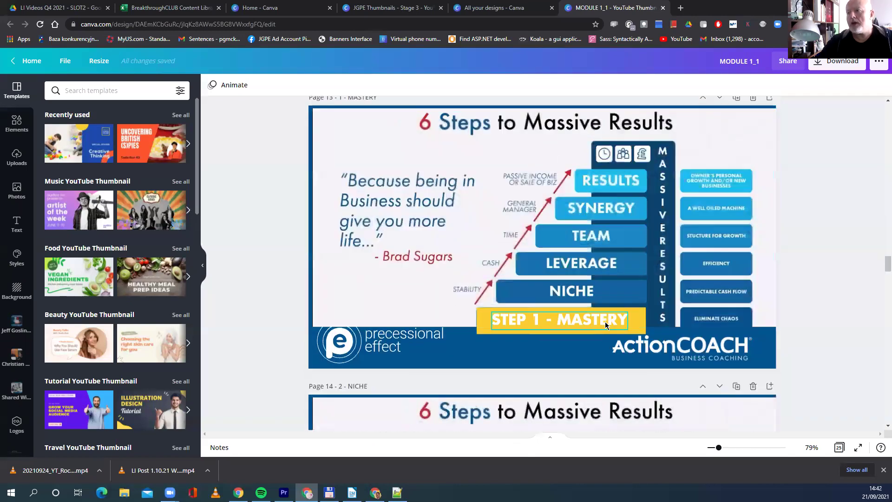
scroll(606, 326, up, 7)
scroll(606, 326, down, 19)
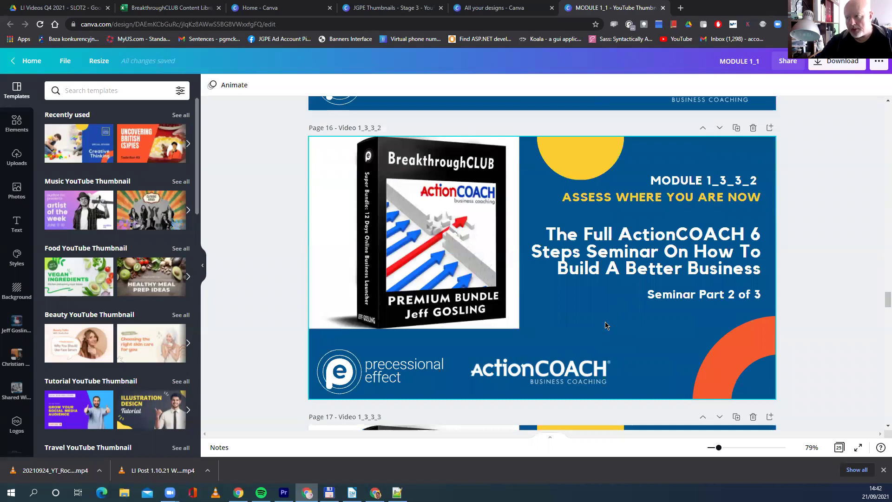
scroll(606, 326, down, 17)
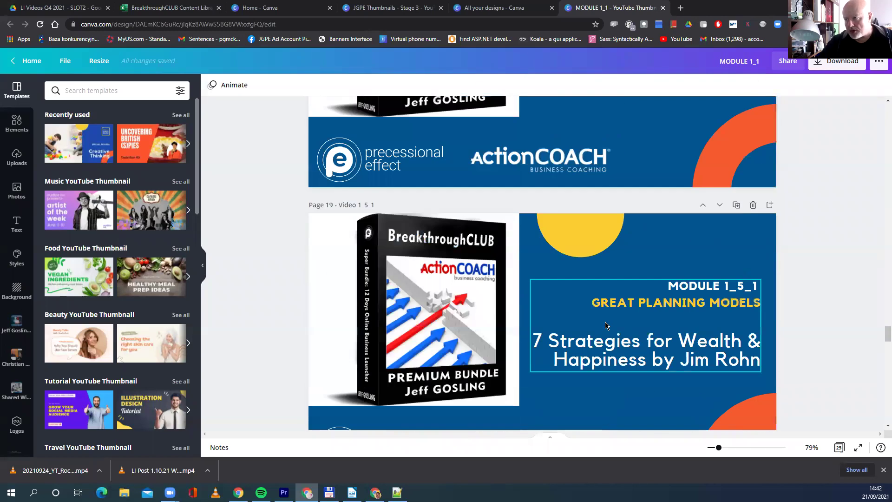
scroll(606, 326, down, 15)
scroll(606, 326, down, 16)
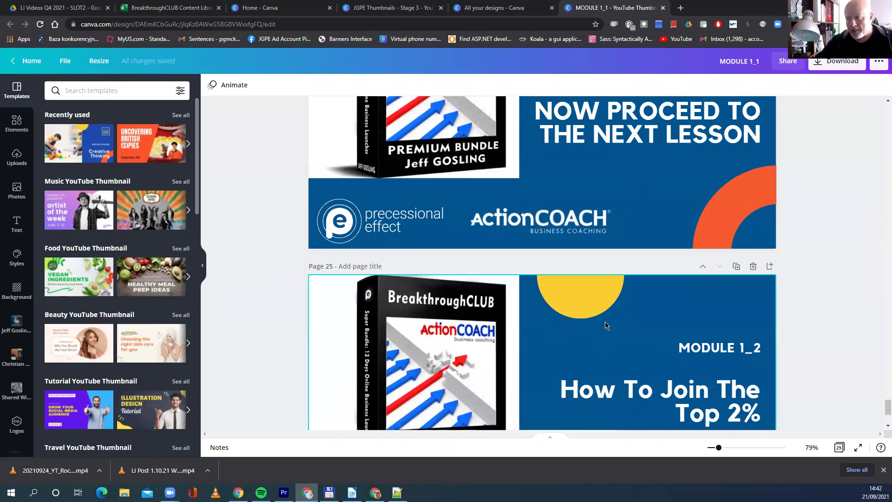
scroll(605, 326, down, 4)
scroll(605, 326, up, 8)
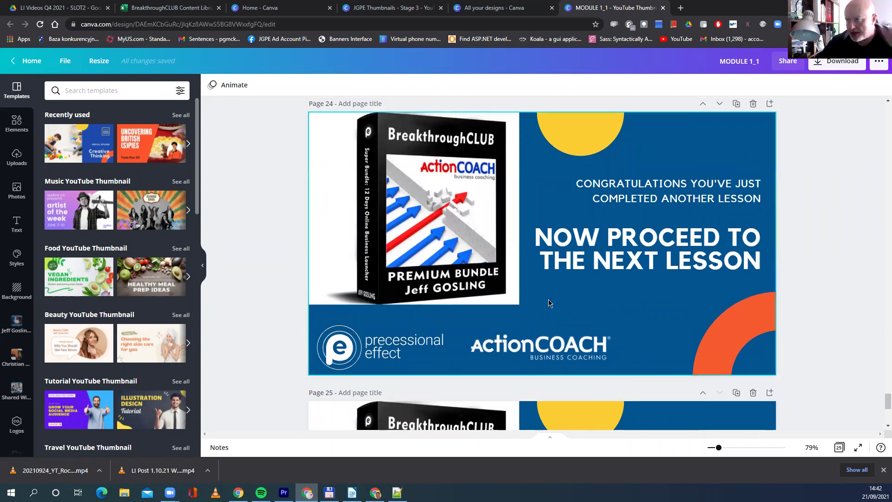
Step: Duplicate the final "How To Join The Top 2%" page of the MODULE 1_1 design
scroll(549, 303, down, 3)
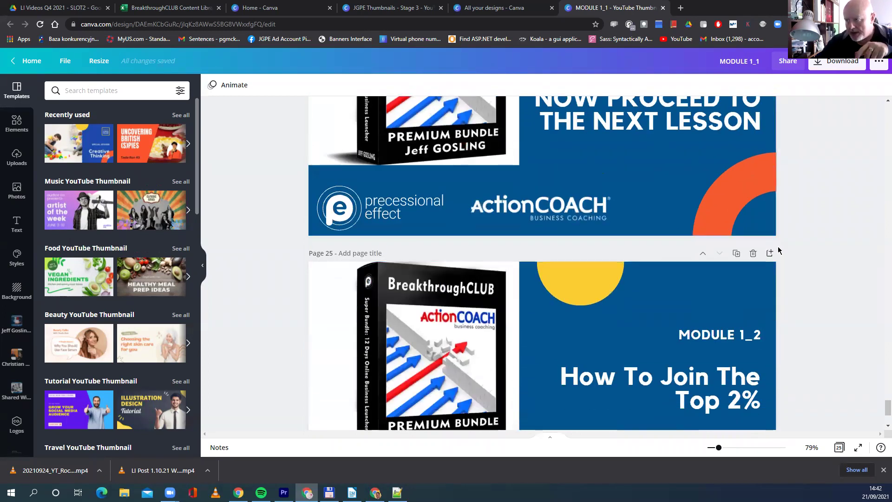
scroll(584, 331, down, 2)
scroll(584, 331, down, 1)
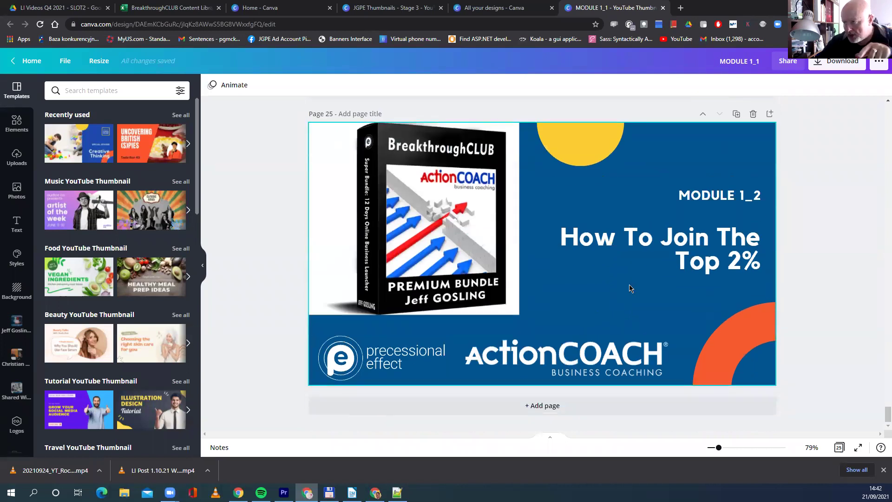
click(736, 114)
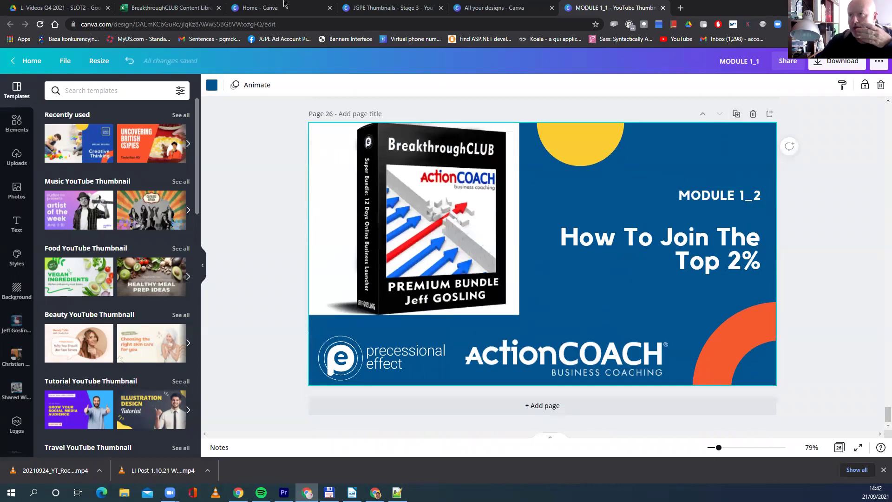
Step: Check the Rocks & Pebbles catalogue number in the Content Library workbook and set the duplicated page's module label to MODULE 2_2_3
click(176, 8)
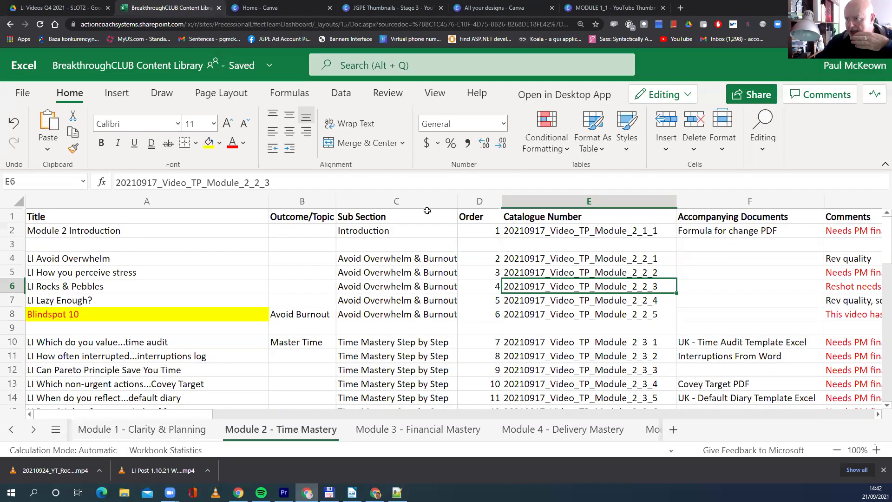
click(623, 8)
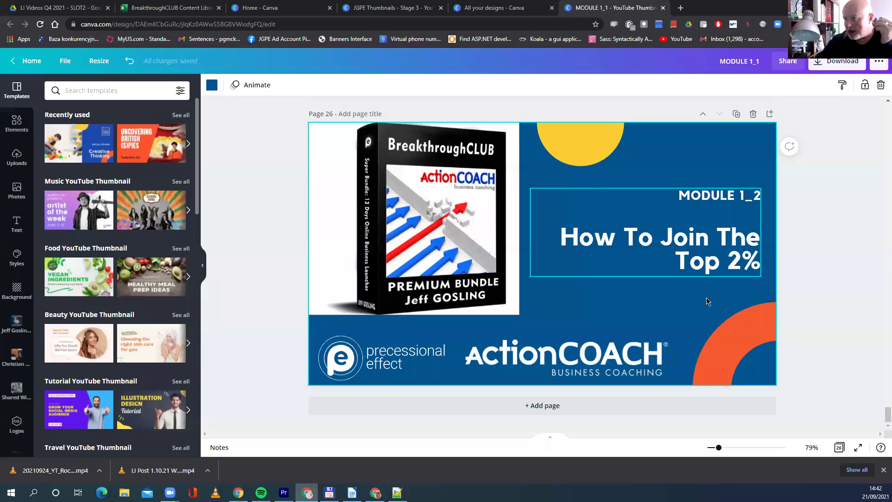
double_click(743, 200)
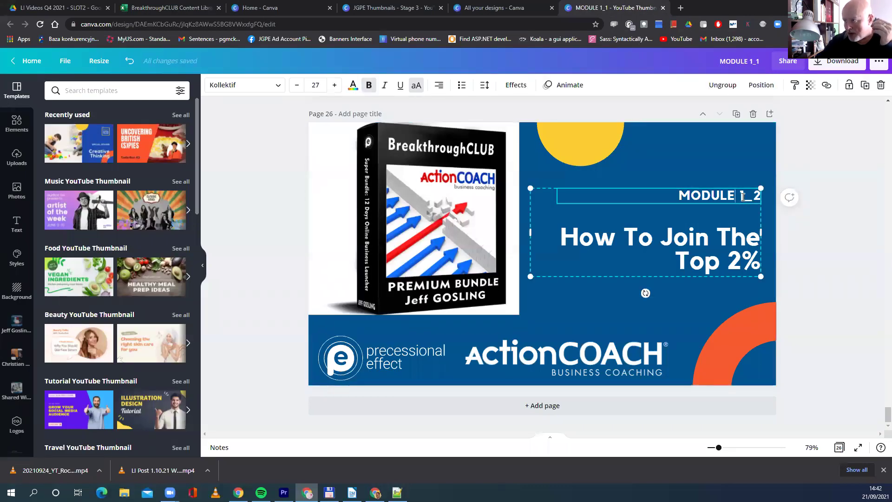
drag(741, 194, 760, 195)
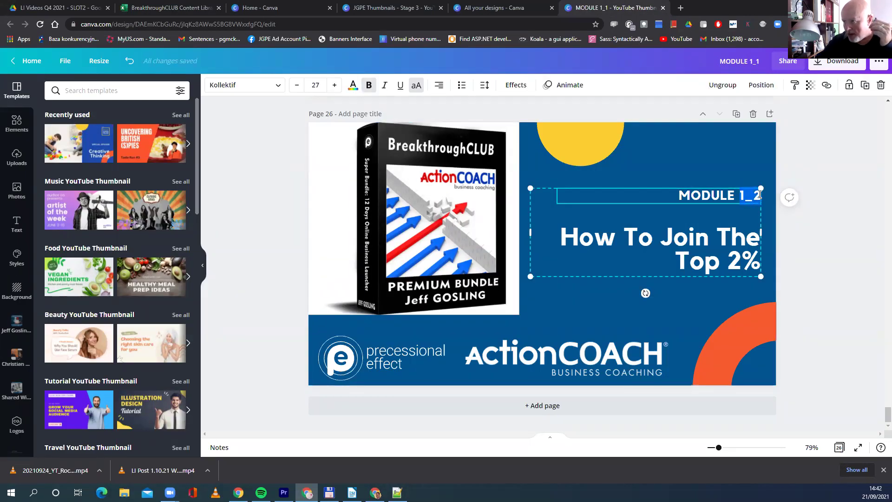
text(2_2)
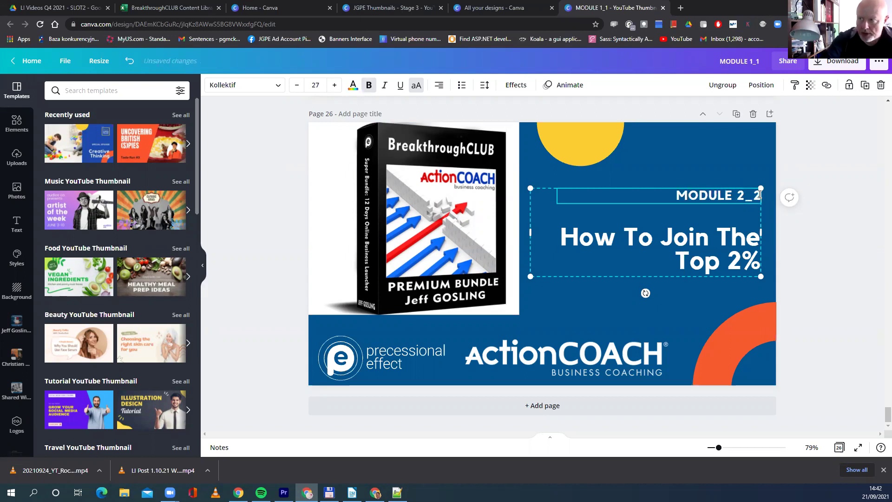
text(_3)
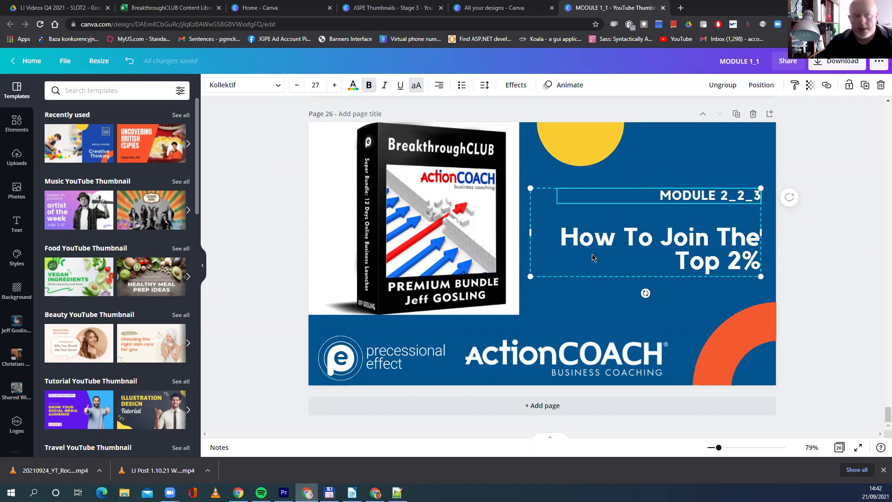
Step: Replace the duplicated page's title with "TIME MASTERY" and "Rocks And Pebbles" on two lines
click(607, 249)
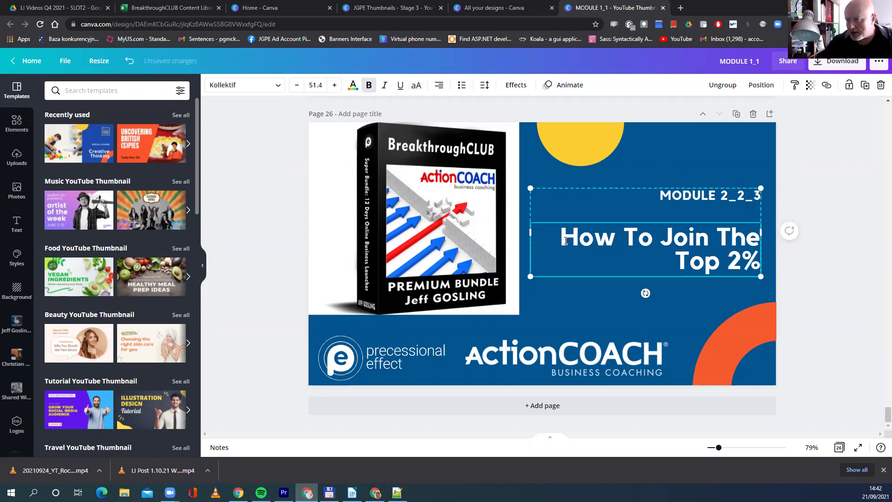
drag(564, 236, 757, 268)
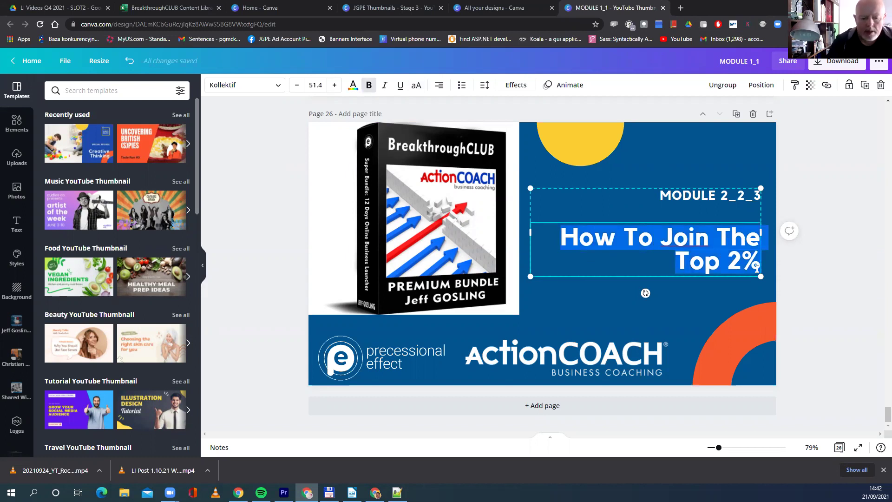
text(TIME MASTERY)
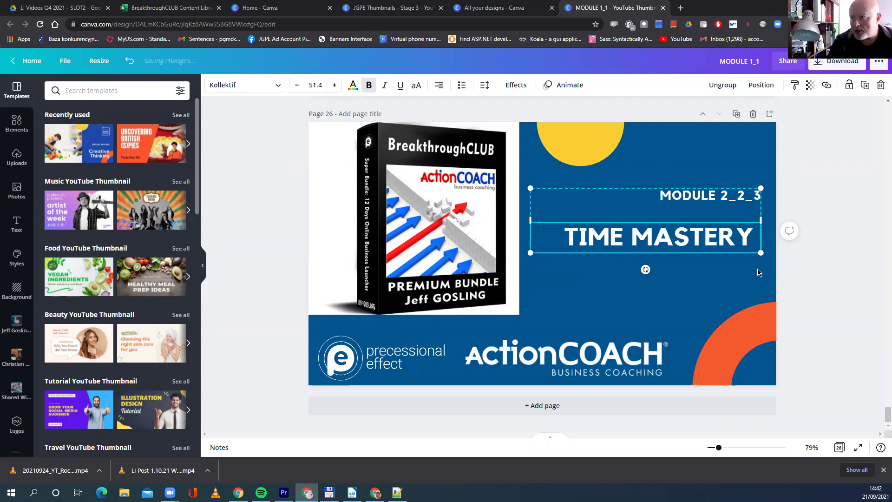
key(BackSpace)
key(Return)
text(R)
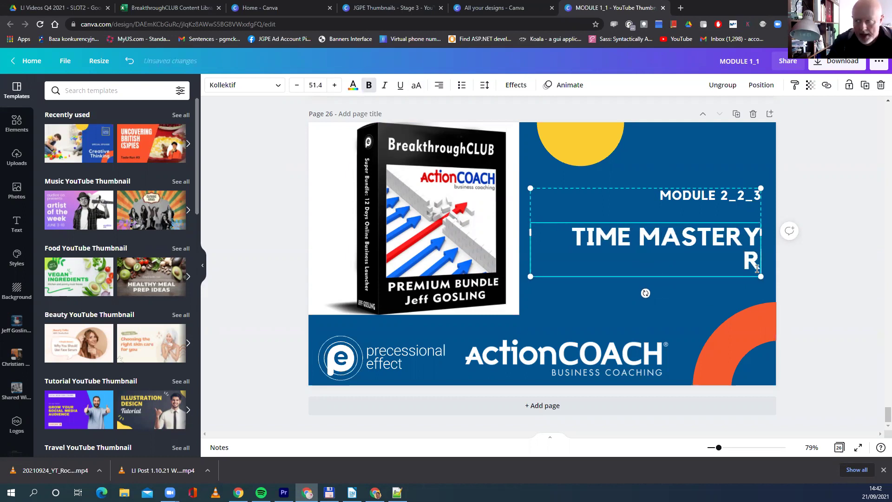
text(ocks And)
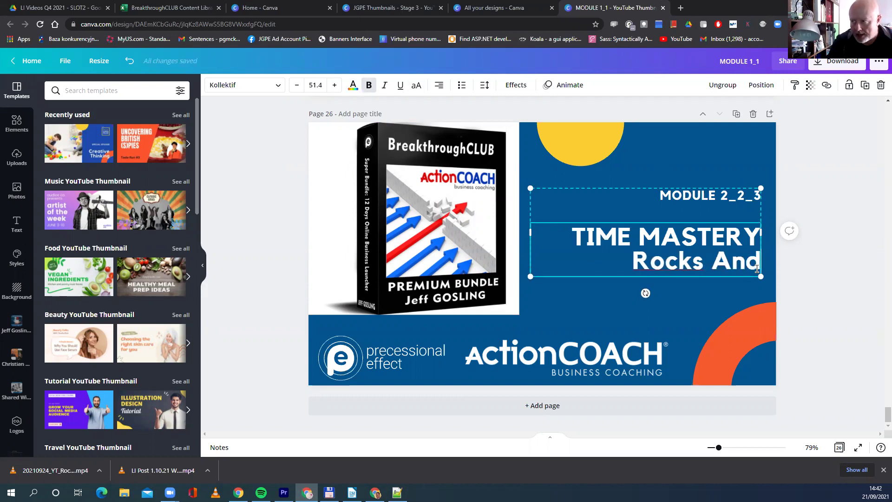
text( Pebbles)
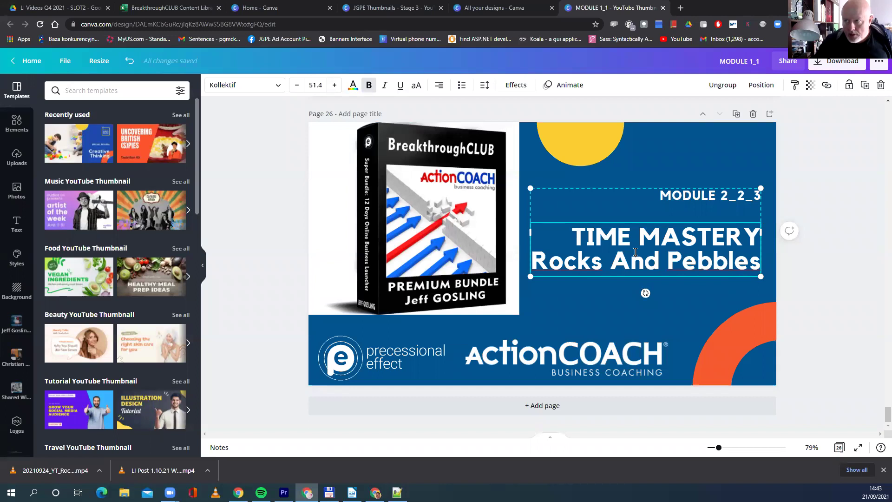
scroll(645, 346, up, 2)
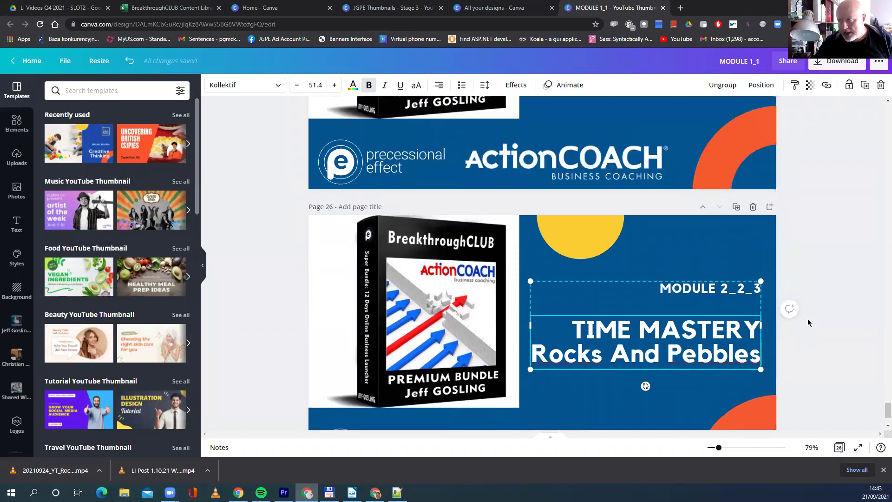
click(849, 309)
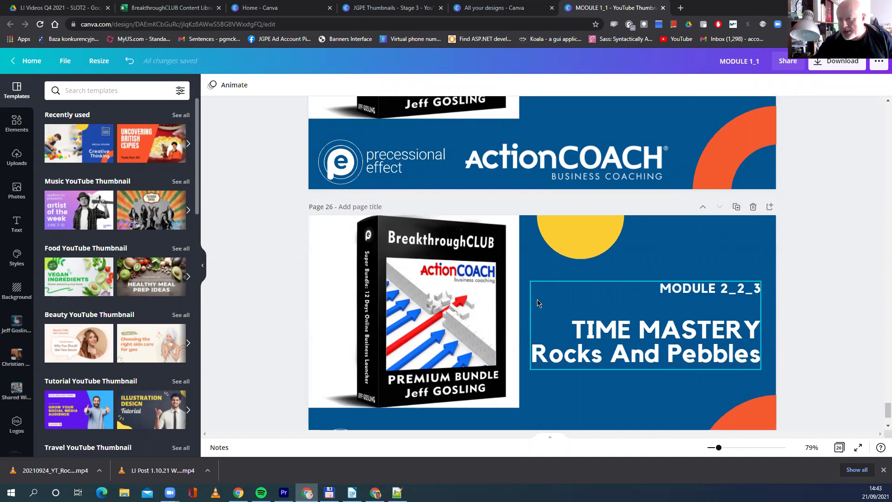
scroll(538, 303, down, 2)
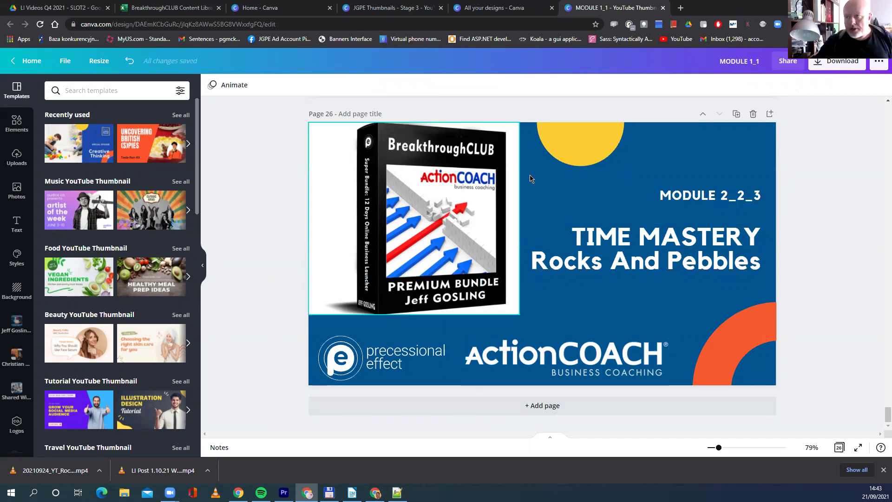
Step: In the JGPE Thumbnails - Stage 3 design, duplicate the "Triple Your Productivity Today" page and change the copy's first headline line to ROCKS
click(412, 7)
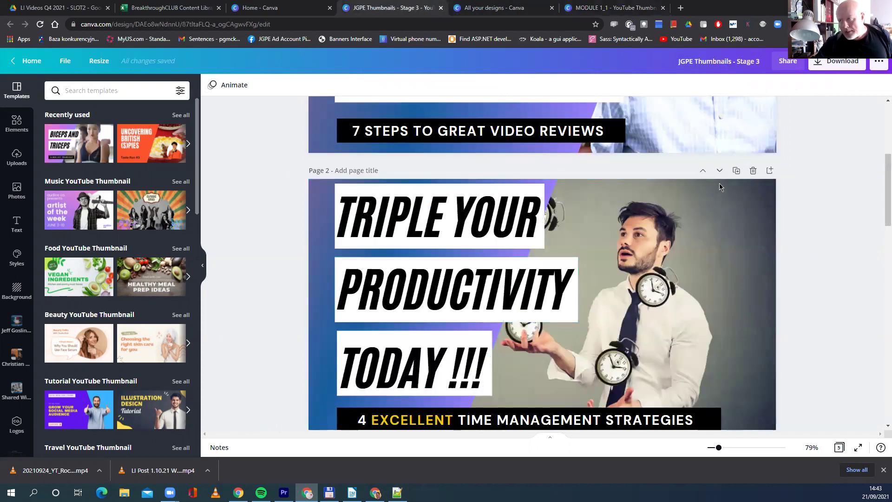
click(736, 170)
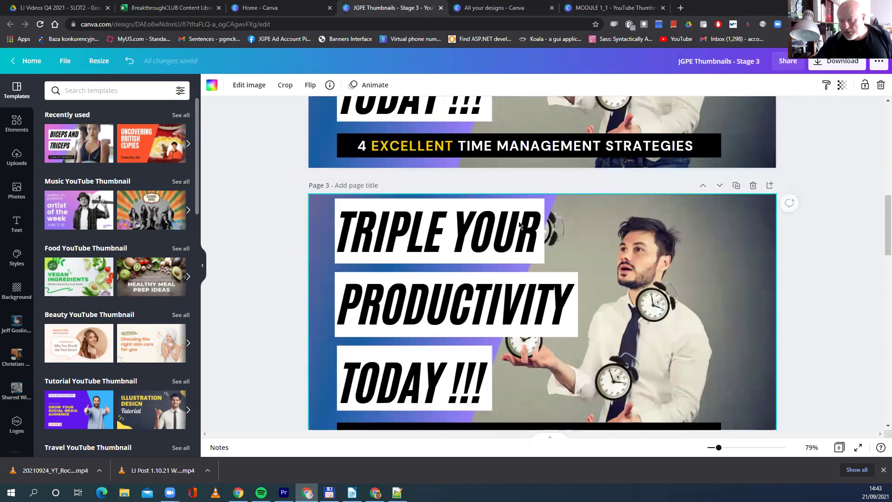
click(418, 229)
double_click(417, 229)
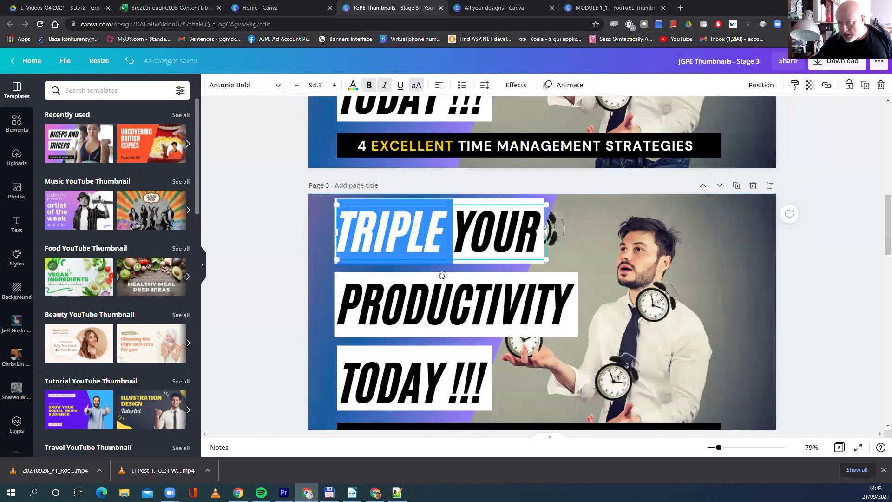
text(ROCK)
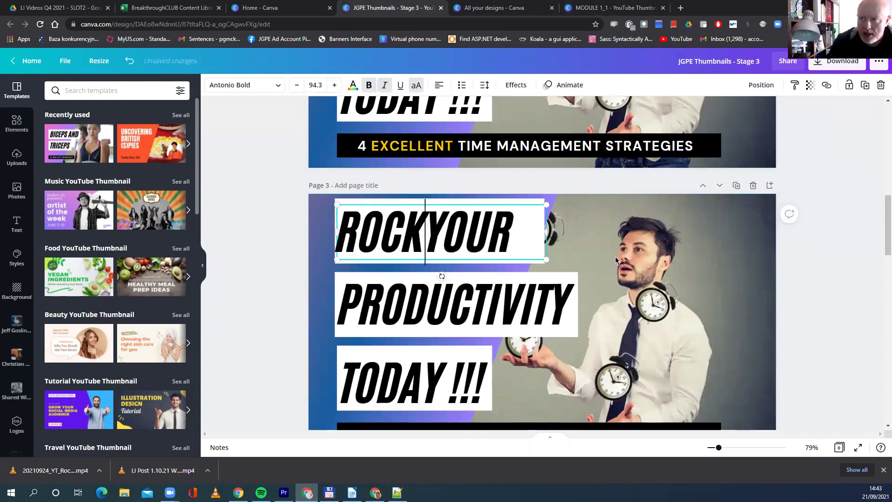
text(S)
key(Delete)
key(Delete)
key(Delete)
key(Delete)
key(BackSpace)
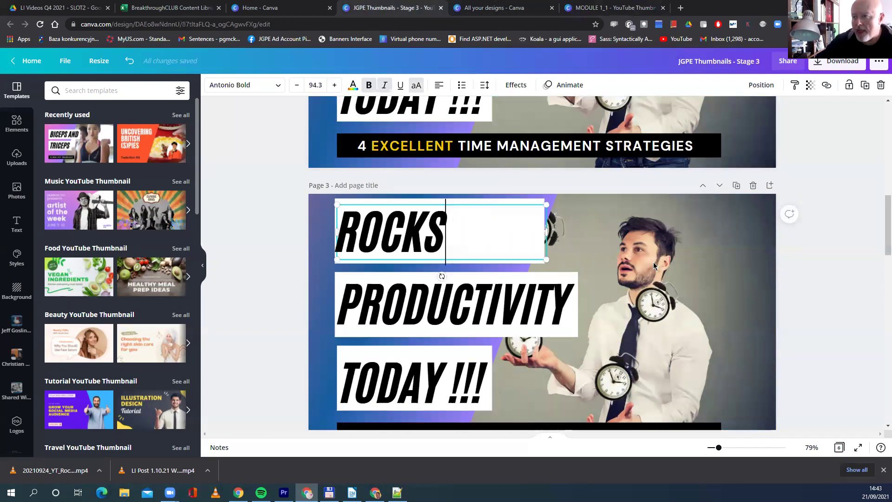
Step: Replace PRODUCTIVITY with AND in the second headline line of the duplicated thumbnail
click(568, 303)
drag(568, 303, 519, 306)
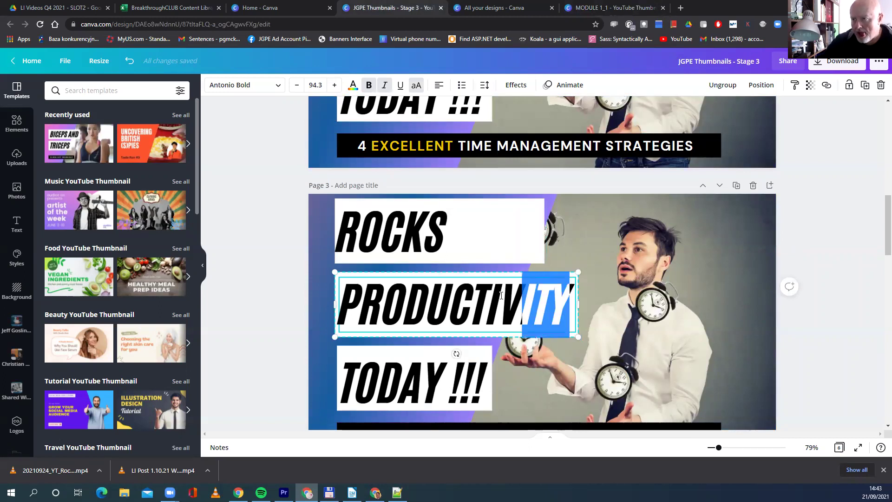
click(501, 296)
drag(455, 307, 261, 307)
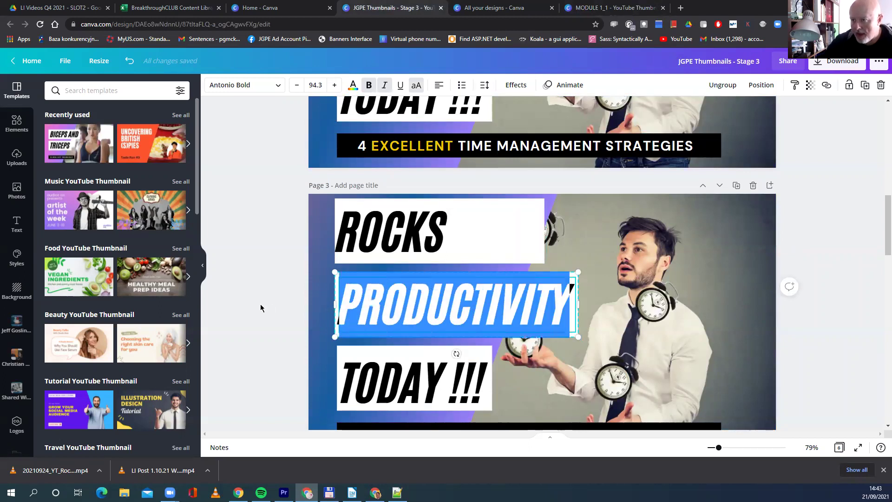
text(AND)
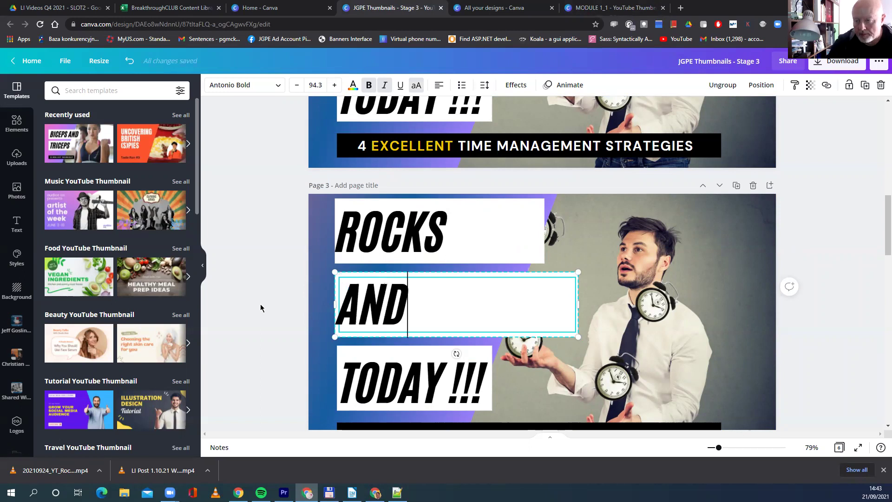
Step: Replace the word TODAY with PEBBLES in the third headline line, keeping the exclamation marks
click(424, 386)
click(424, 386)
drag(451, 386, 335, 377)
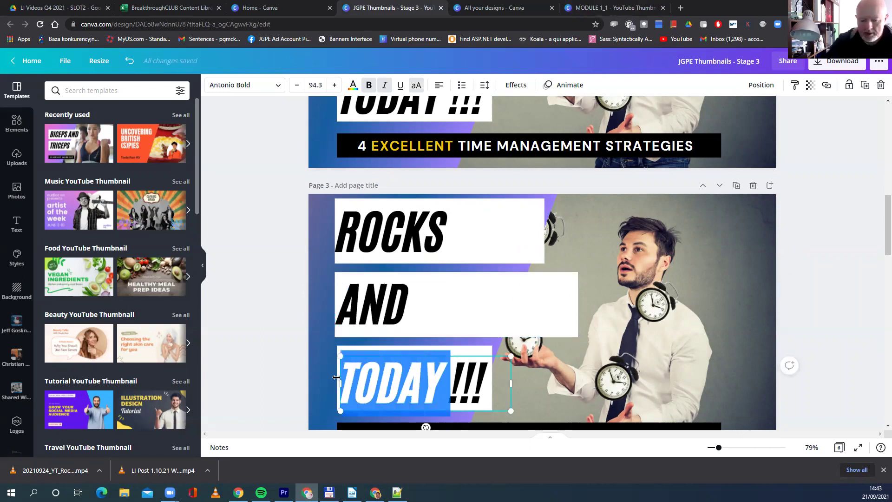
text(PEBBLES)
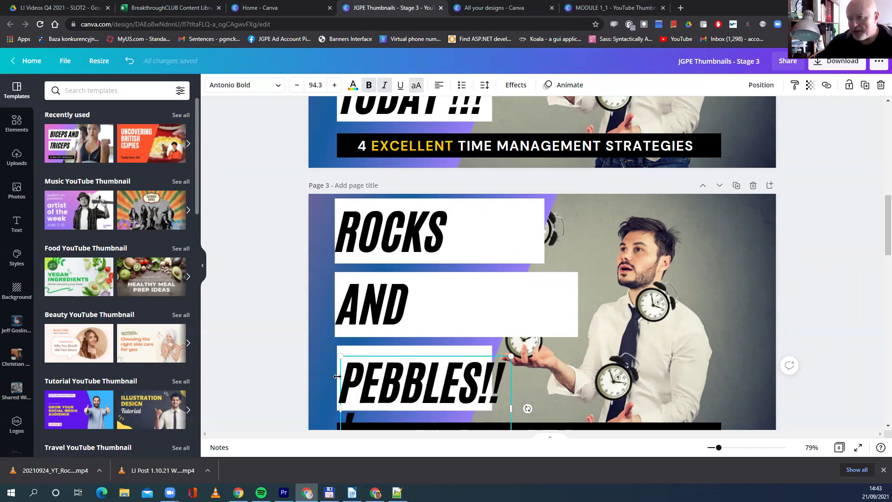
Step: Widen the white box behind PEBBLES!! to cover the word and narrow the white box behind AND to fit
click(450, 351)
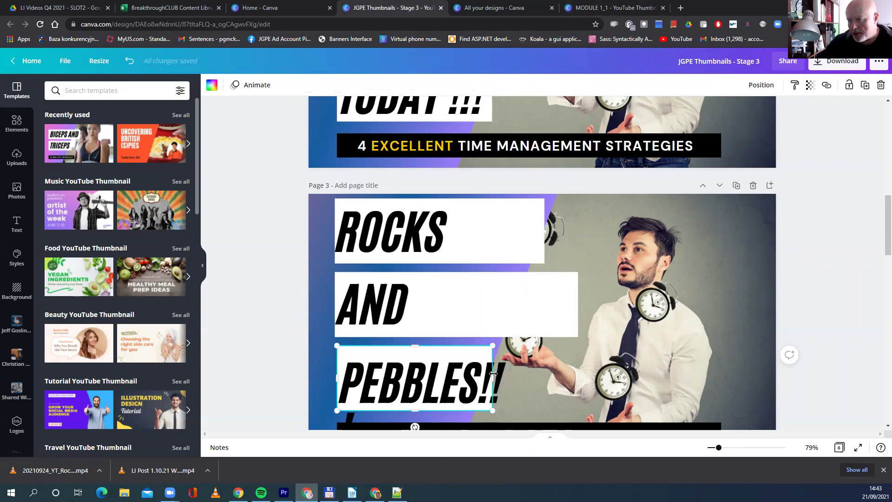
mouse_move(493, 379)
mouse_down()
mouse_move(521, 379)
mouse_move(510, 378)
mouse_up()
click(482, 305)
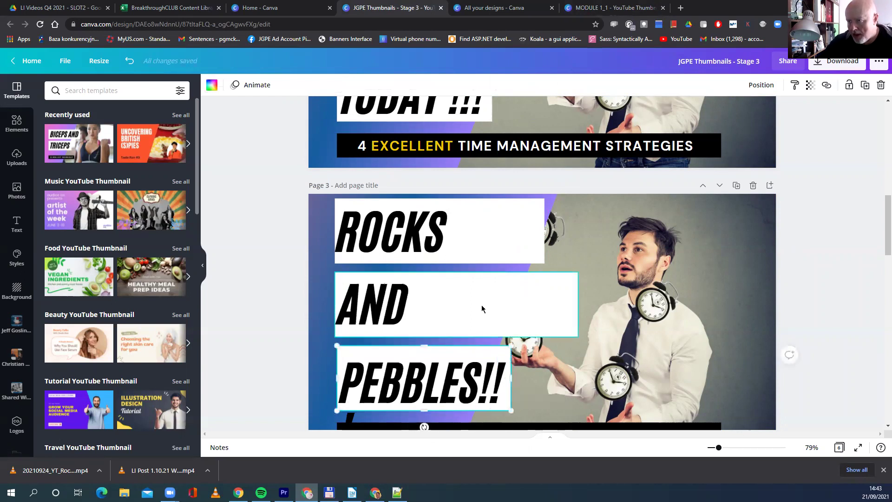
drag(578, 304, 411, 298)
Step: Narrow the ROCKS text frame and the white box behind it to fit the word
click(372, 241)
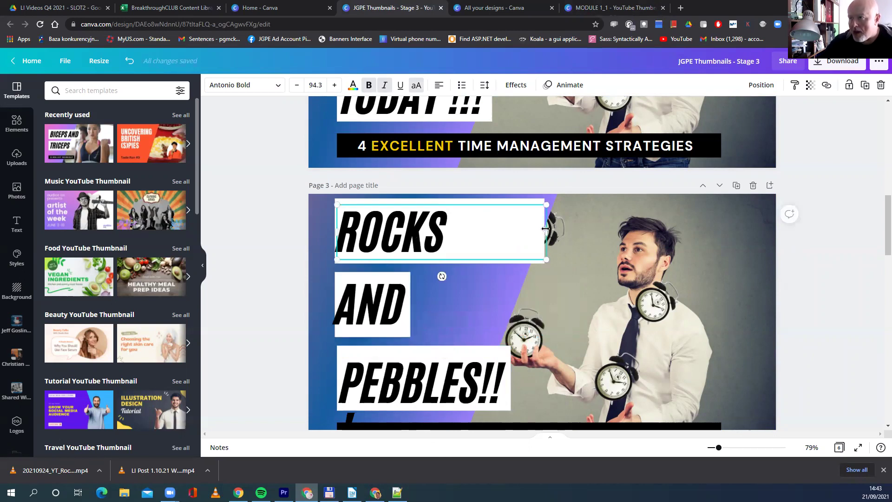
drag(548, 231, 456, 233)
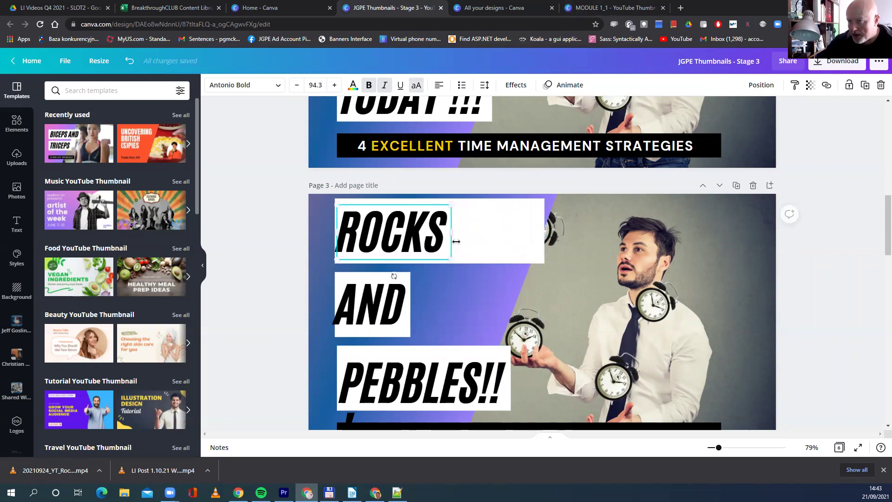
click(535, 227)
drag(543, 231, 452, 231)
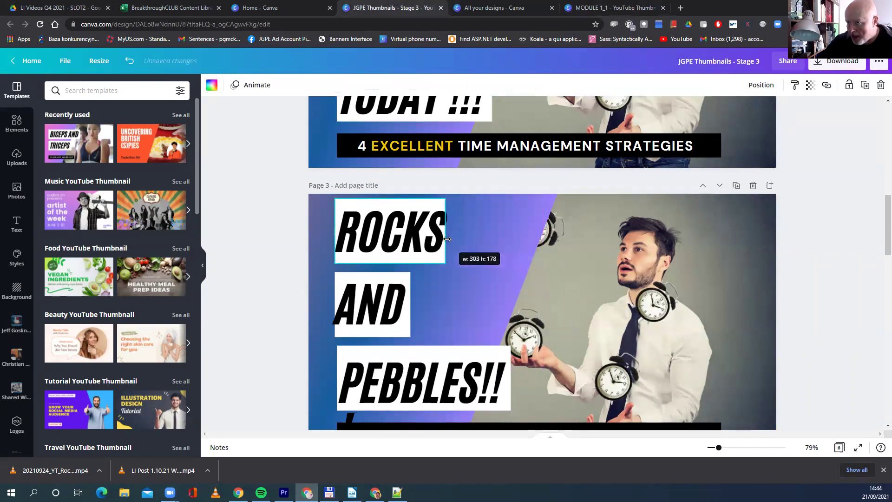
Step: Shift the diagonal blue-purple gradient shape on page 3 further left to uncover more of the background photo
click(511, 272)
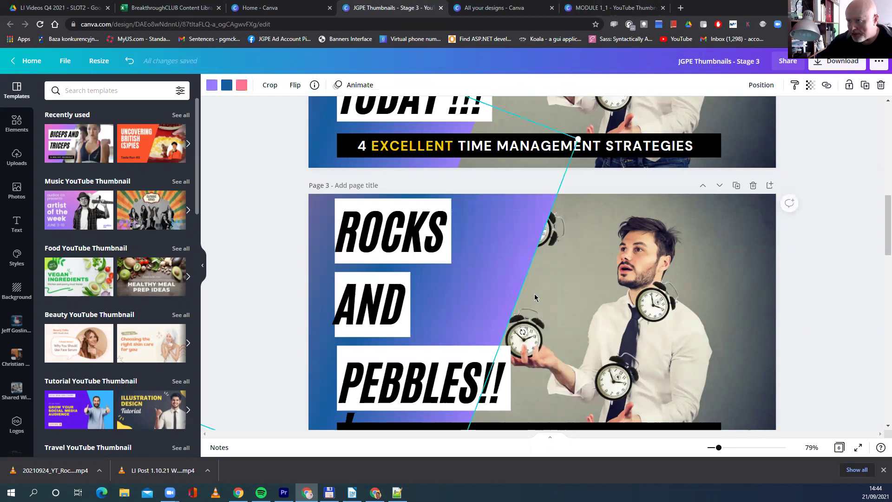
scroll(510, 255, up, 1)
scroll(510, 255, down, 1)
scroll(509, 252, up, 3)
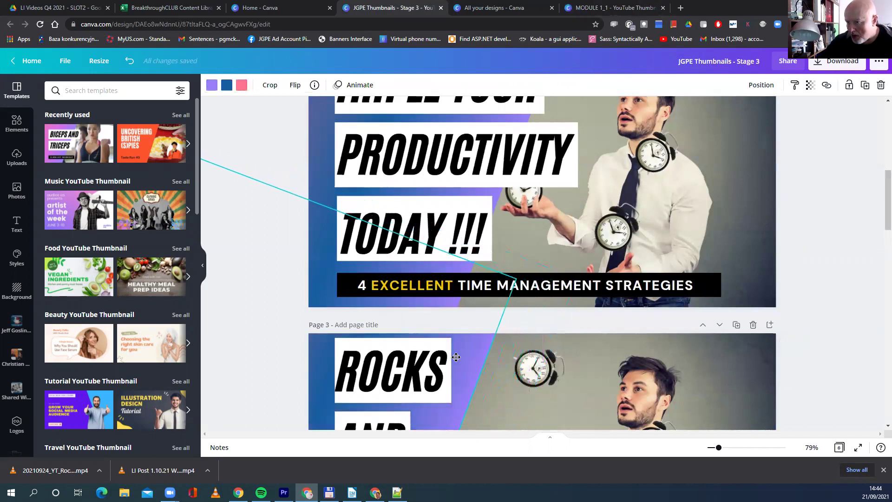
scroll(461, 357, down, 3)
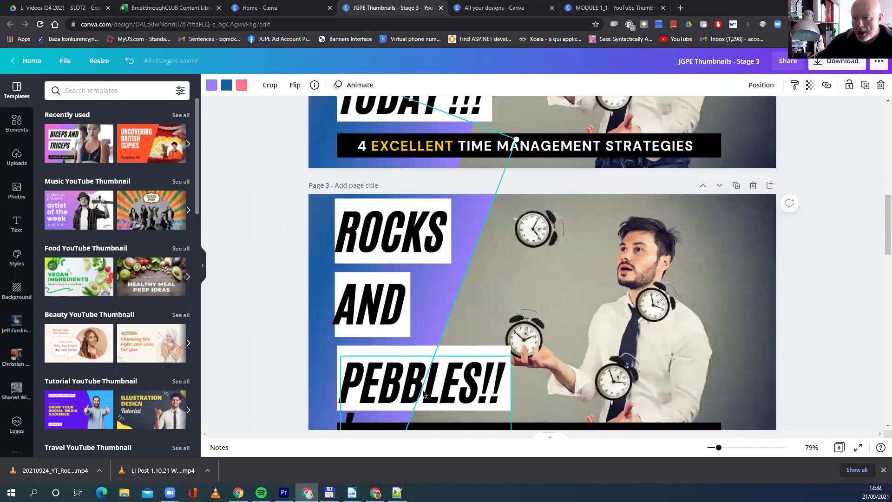
Step: Delete the stray exclamation mark that wraps below PEBBLES, leaving two exclamation marks on the line
scroll(458, 356, down, 2)
click(455, 348)
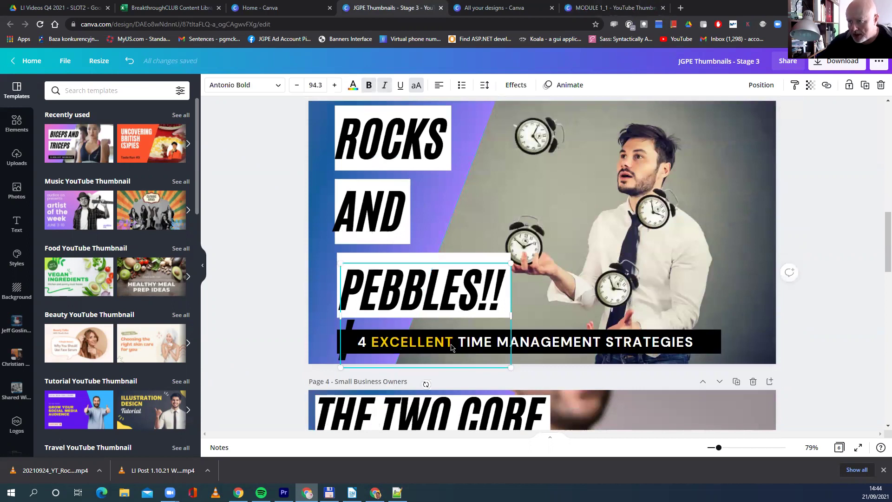
double_click(474, 352)
click(496, 345)
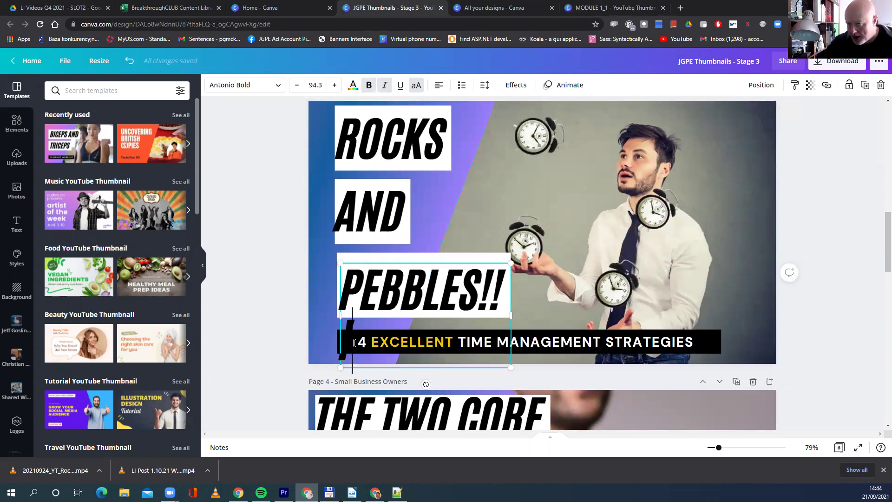
double_click(369, 353)
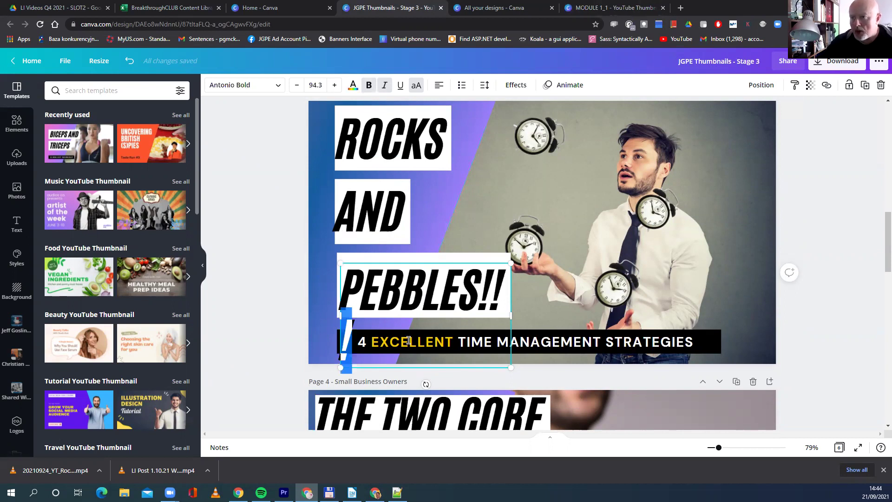
key(BackSpace)
key(BackSpace)
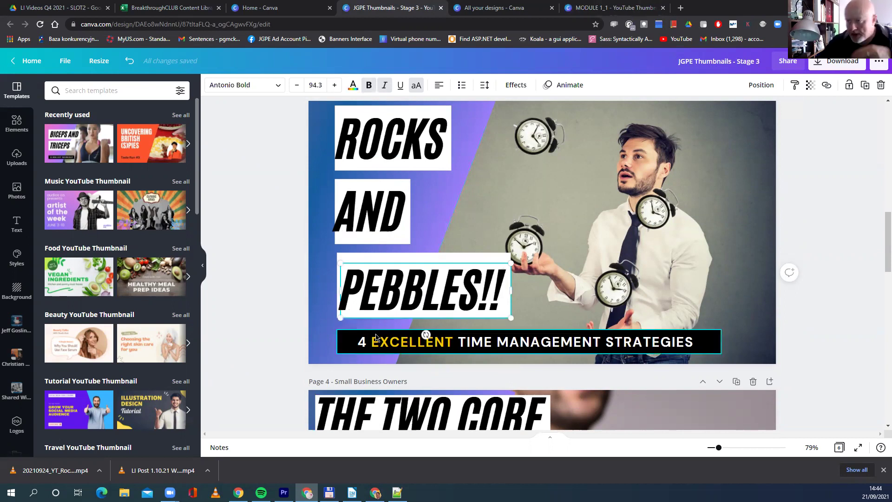
Step: Detach the photo of the man with the alarm clocks from page 3's background and delete it
scroll(488, 298, up, 5)
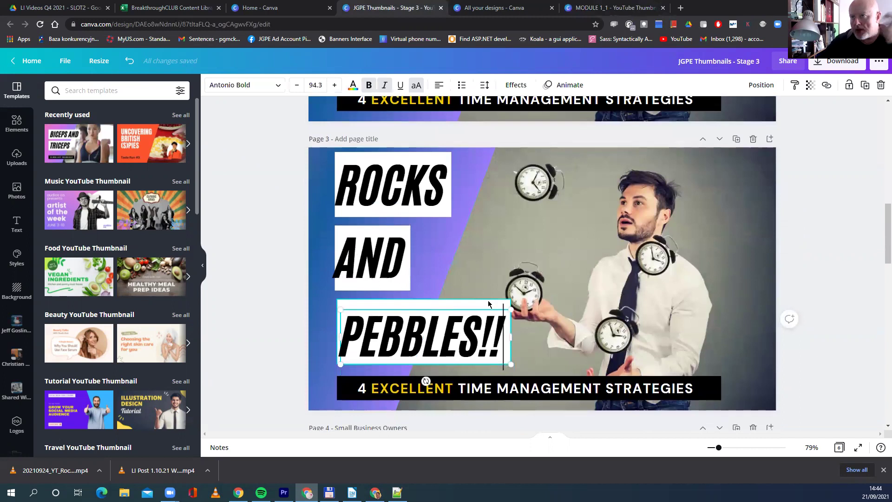
scroll(488, 301, up, 3)
scroll(488, 300, down, 6)
click(626, 345)
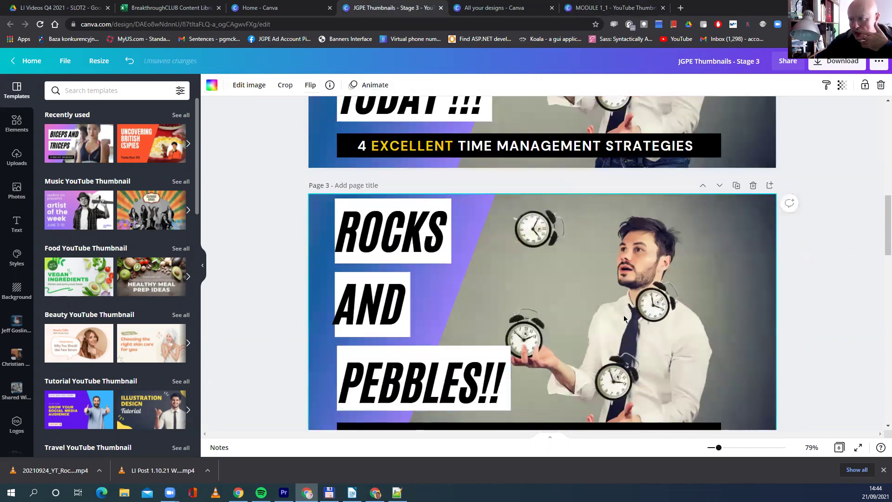
right_click(641, 304)
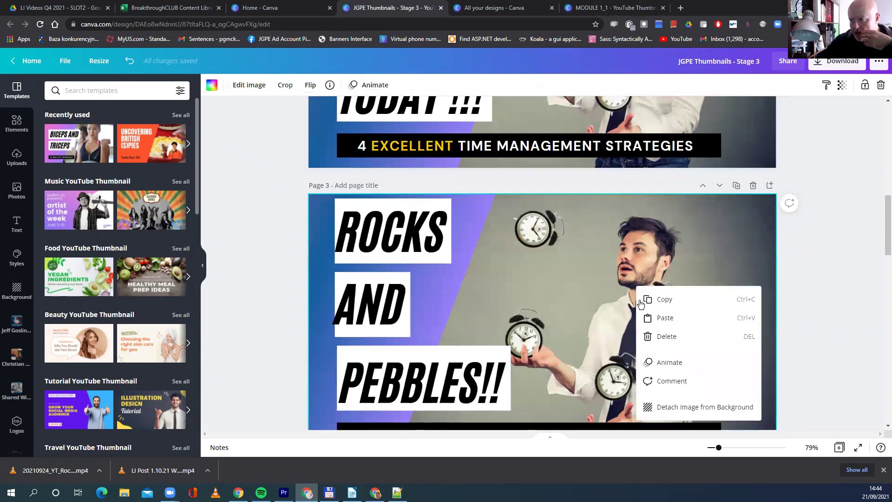
click(692, 410)
key(Delete)
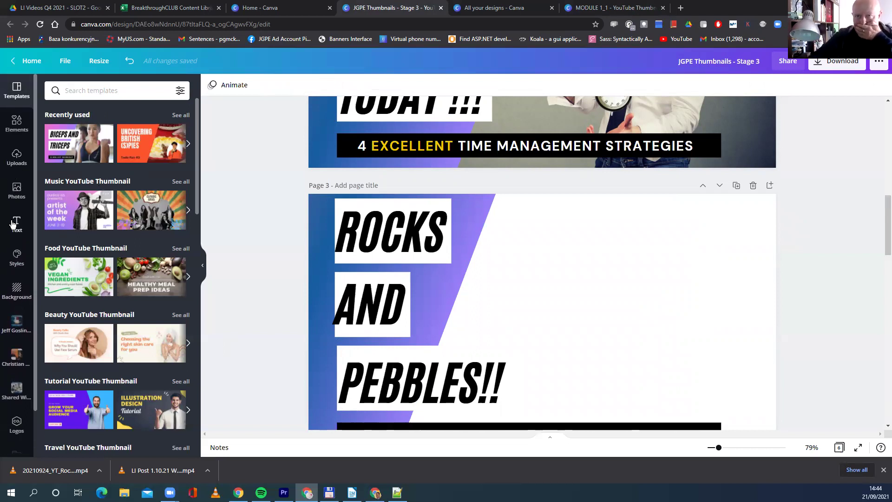
Step: Search the photo library for "rocks and pebbles"
click(17, 190)
click(113, 90)
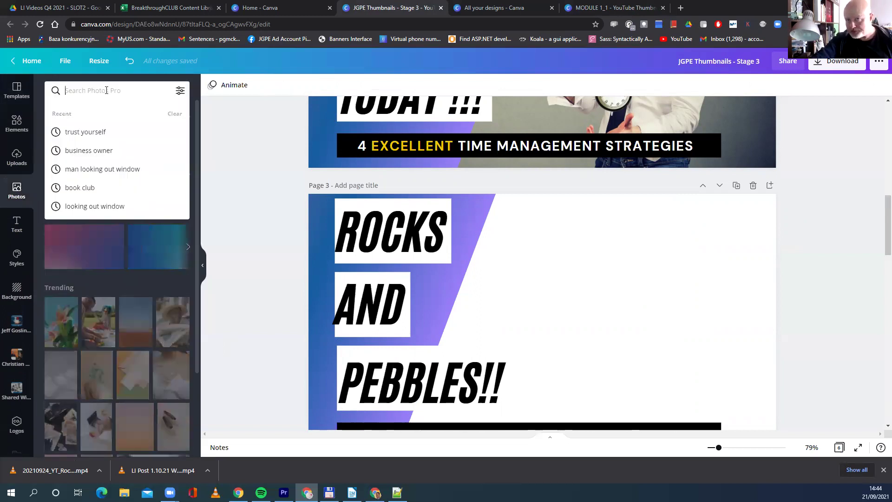
text(rocks a)
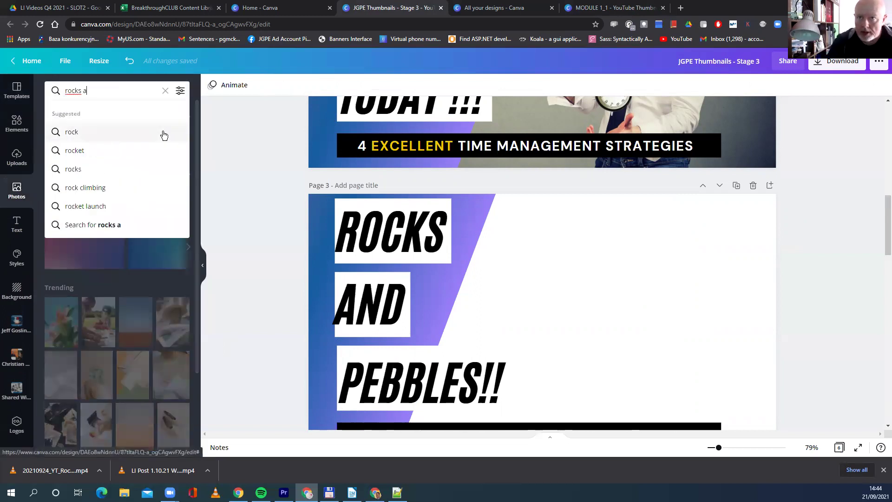
text(nd pebbles)
key(Return)
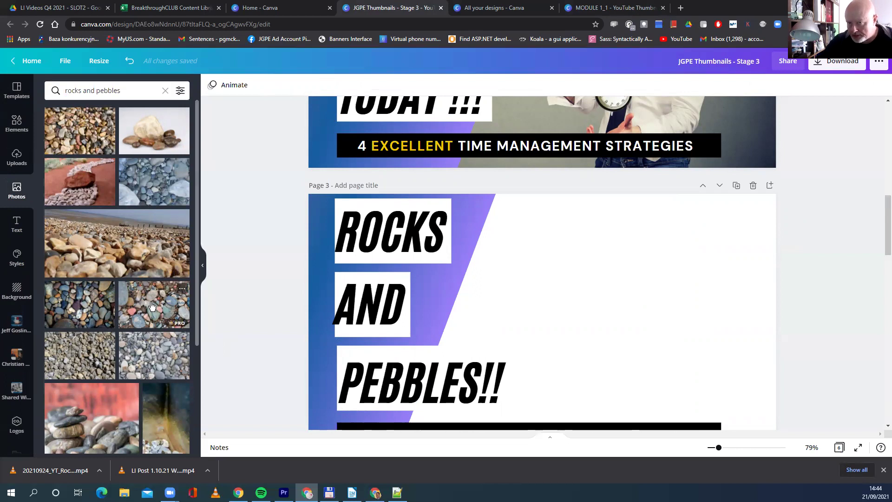
Step: Add the photo of stacked stones against a red backdrop to page 3 and set it as the page background
scroll(116, 344, down, 1)
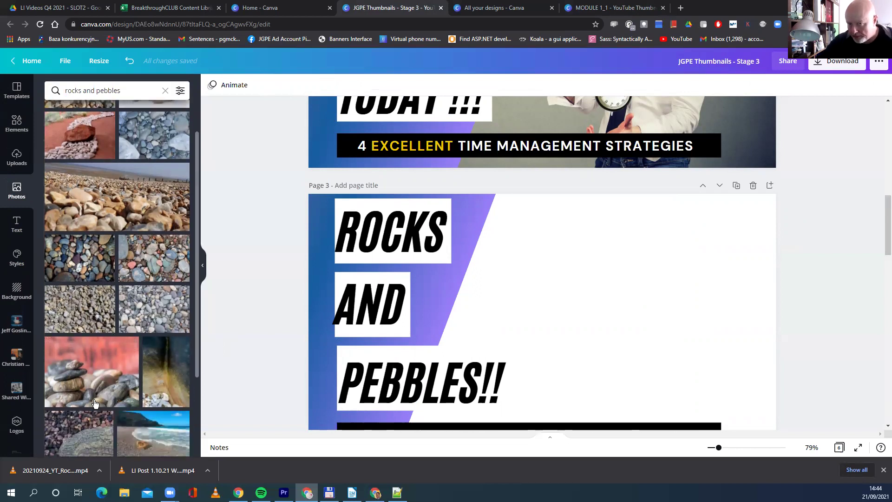
click(87, 382)
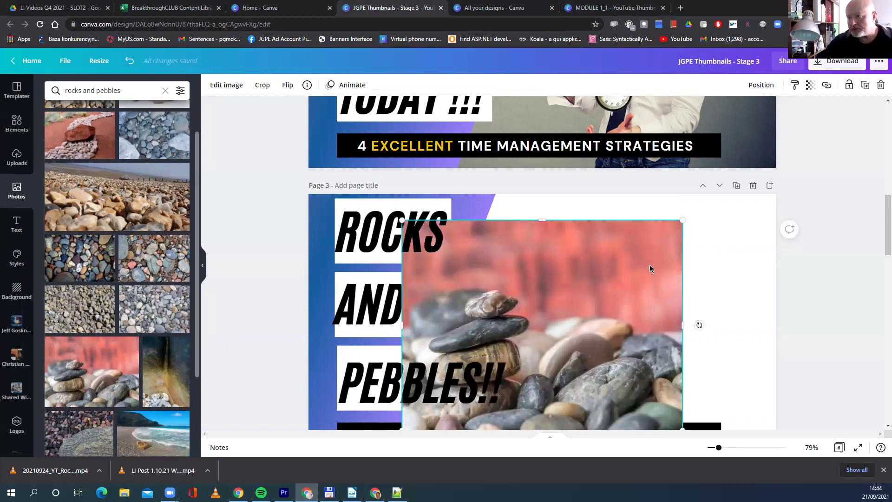
right_click(649, 269)
click(673, 416)
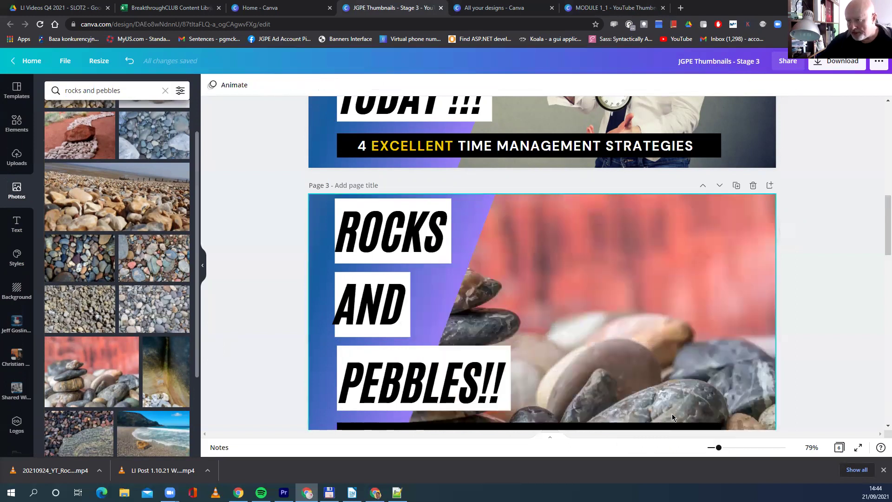
Step: Replace the 4 in page 3's black caption bar with ANOTHER, placed before EXCELLENT
scroll(636, 353, down, 1)
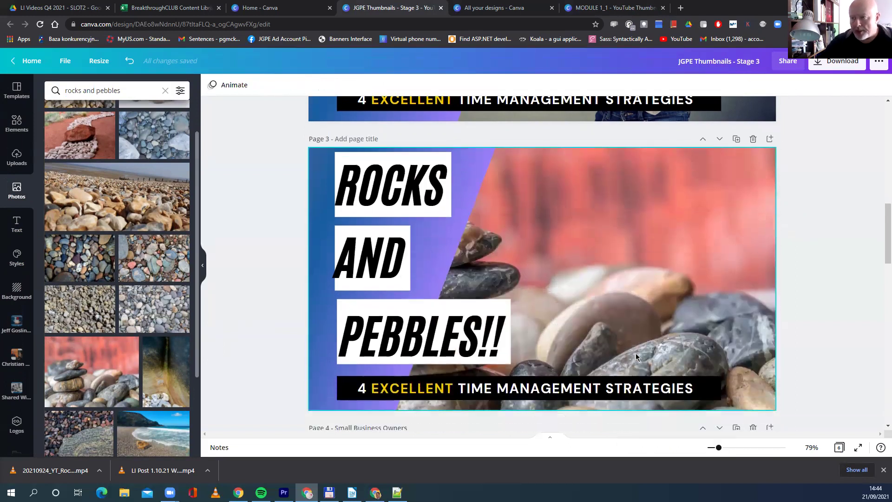
click(442, 393)
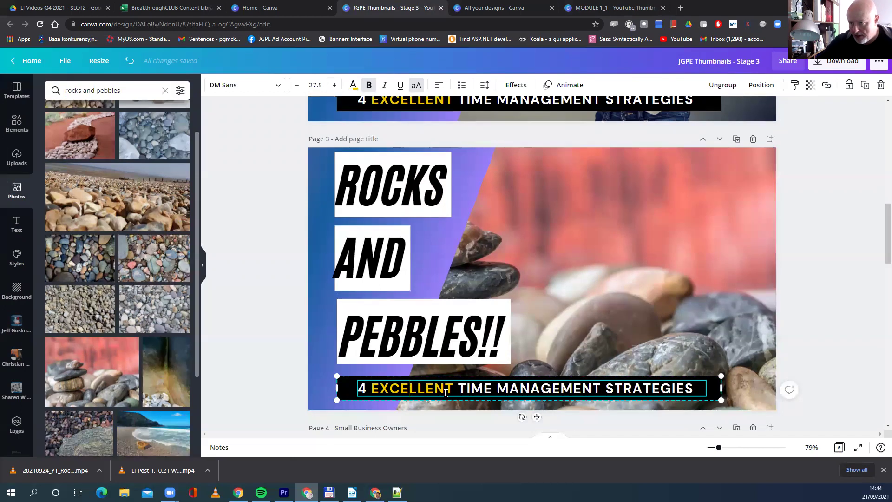
drag(453, 393, 379, 394)
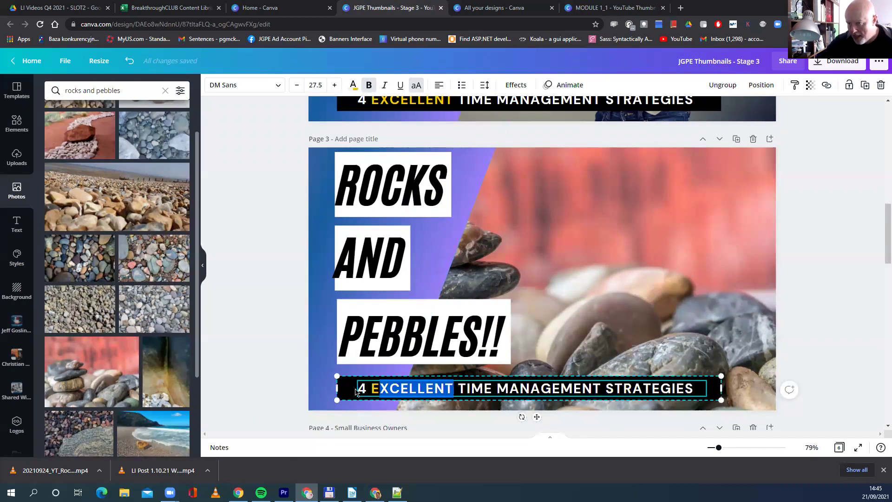
click(371, 389)
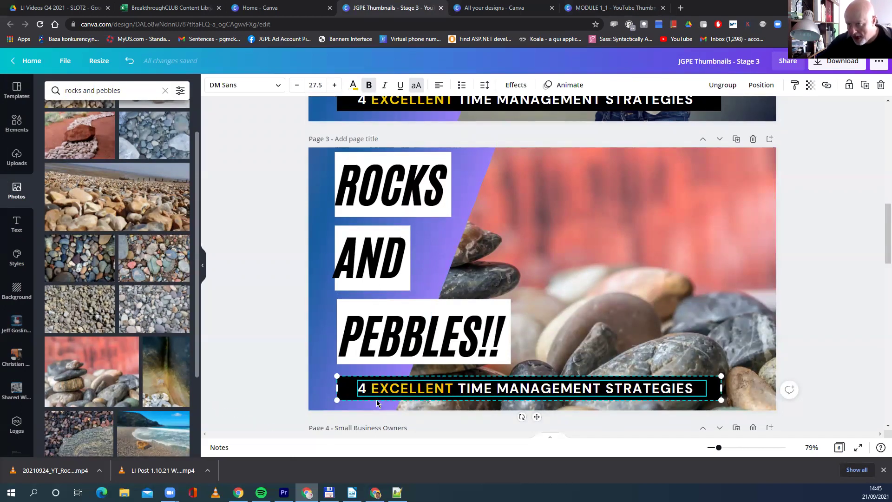
key(BackSpace)
key(BackSpace)
text(ANOTHER)
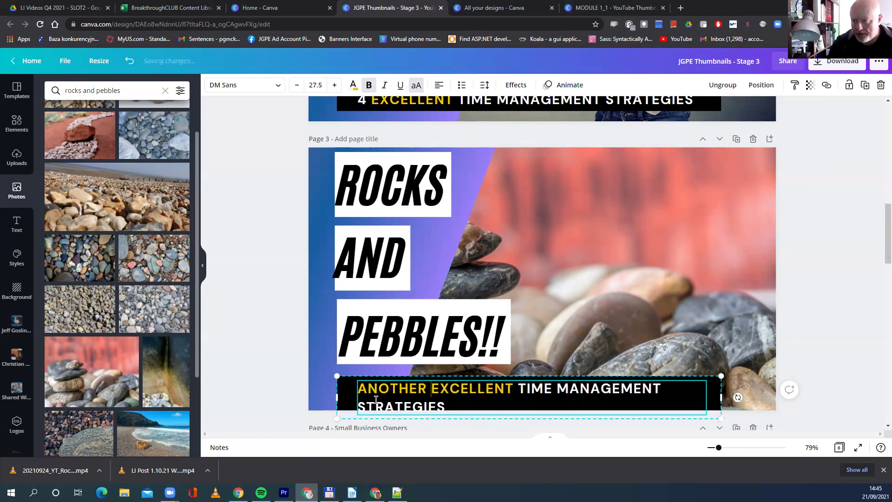
Step: Colour the word ANOTHER white and widen the caption bar almost to the page's right edge
double_click(402, 389)
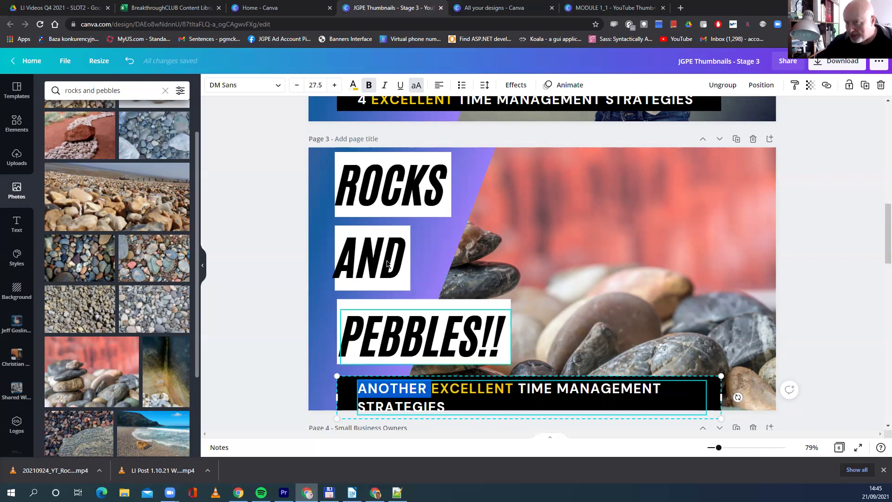
click(353, 87)
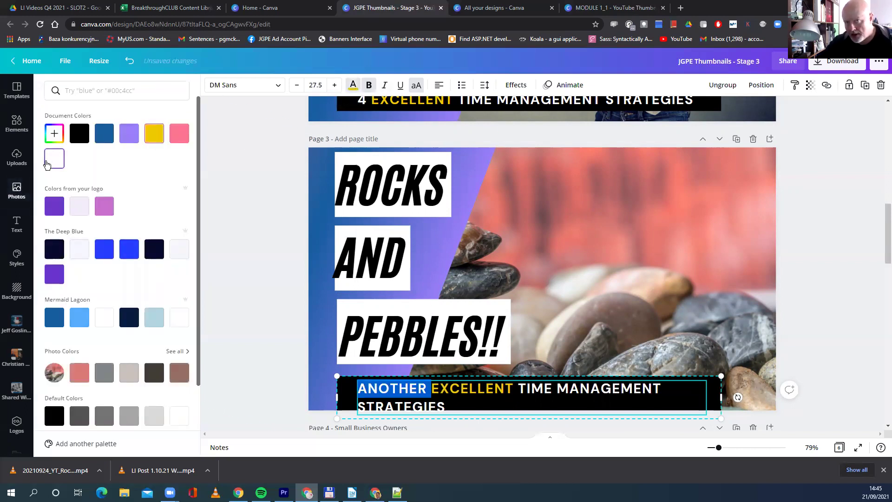
scroll(538, 320, down, 1)
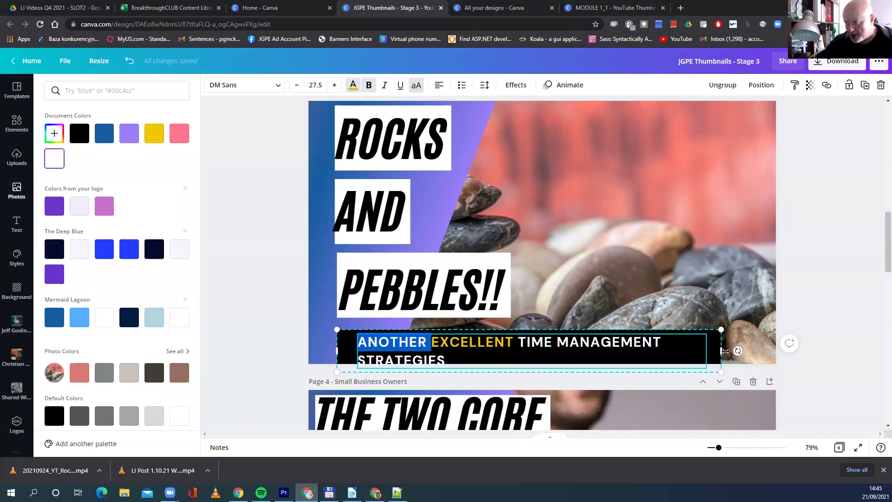
drag(724, 350, 770, 351)
Step: Remove the break after MANAGEMENT to bring the caption onto one line and change STRATEGIES to STRATEGY
click(624, 344)
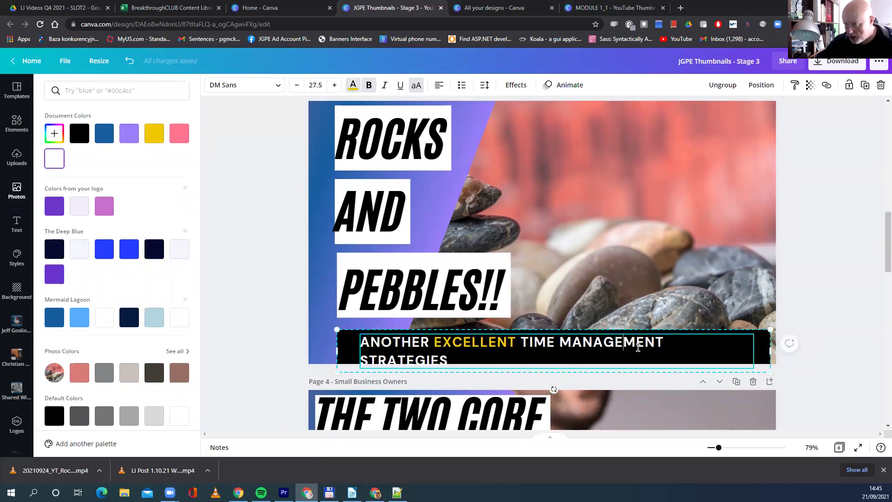
click(665, 341)
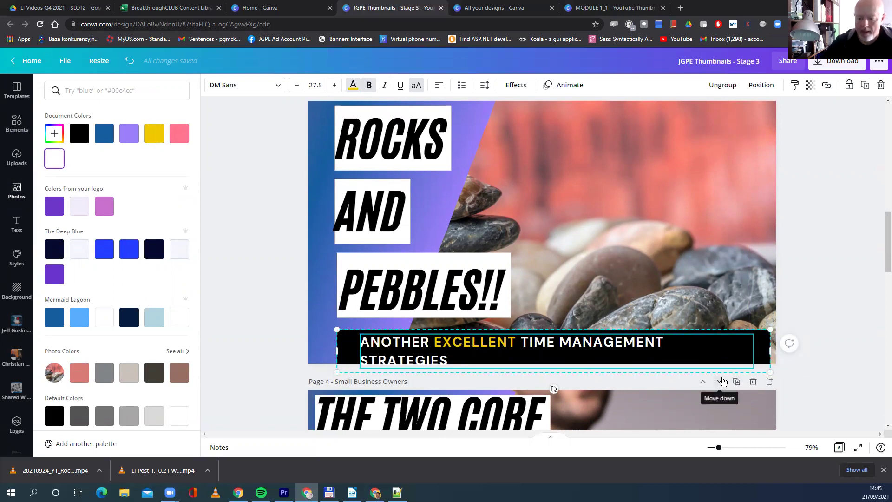
key(Delete)
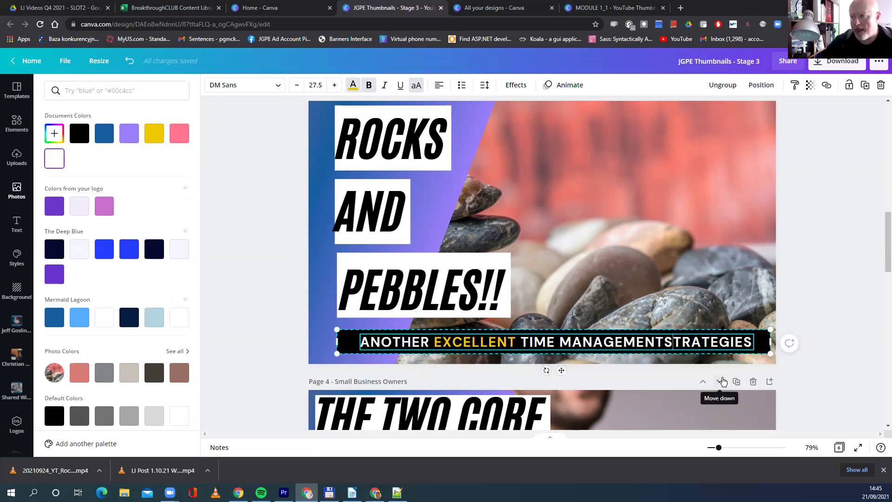
key(Left)
key(Delete)
key(Delete)
key(Delete)
text(Y)
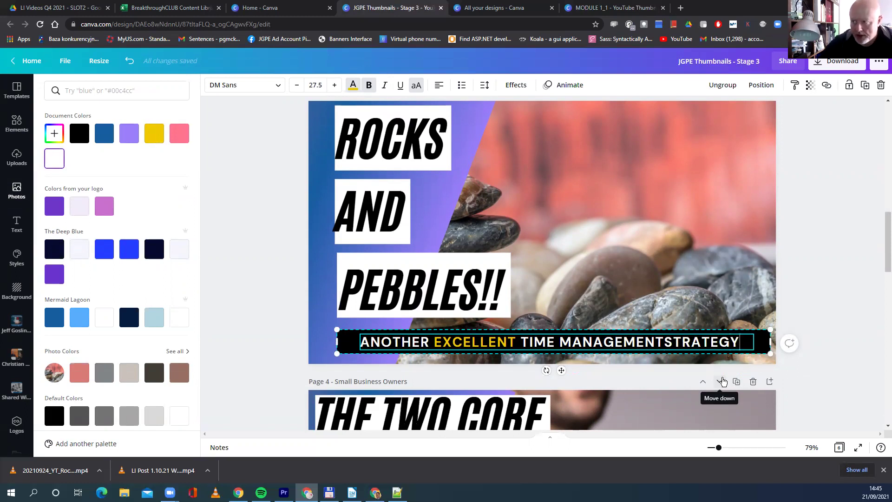
Step: Insert a space between MANAGEMENT and STRATEGY in the caption
key(Left)
key(Left)
key(Left)
key(Left)
key(Left)
key(Left)
key(Left)
key(Left)
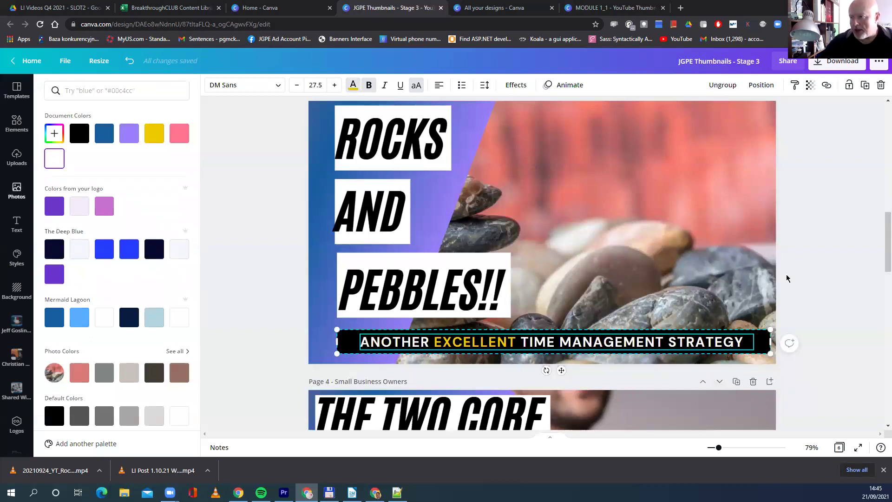
Step: Compare the Rocks and Pebbles YouTube thumbnail with the Module 2_2_3 thumbnail in the MODULE 1_1 design
click(796, 255)
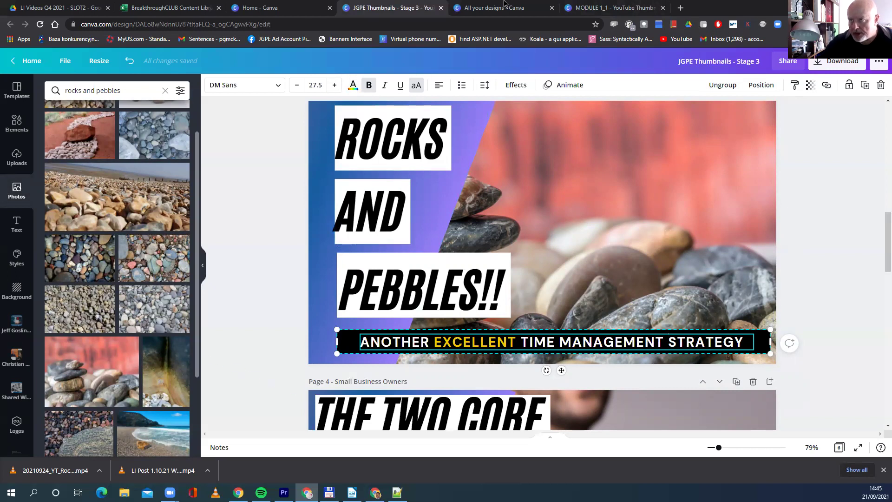
click(606, 8)
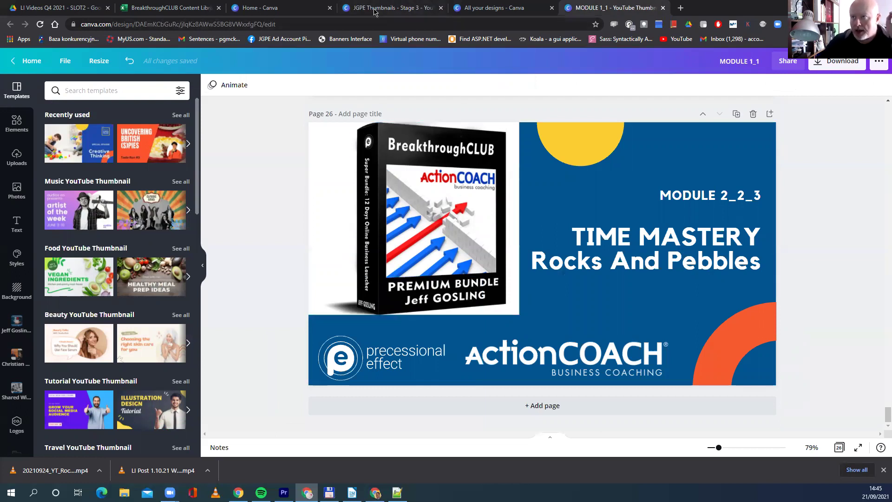
click(506, 9)
click(412, 9)
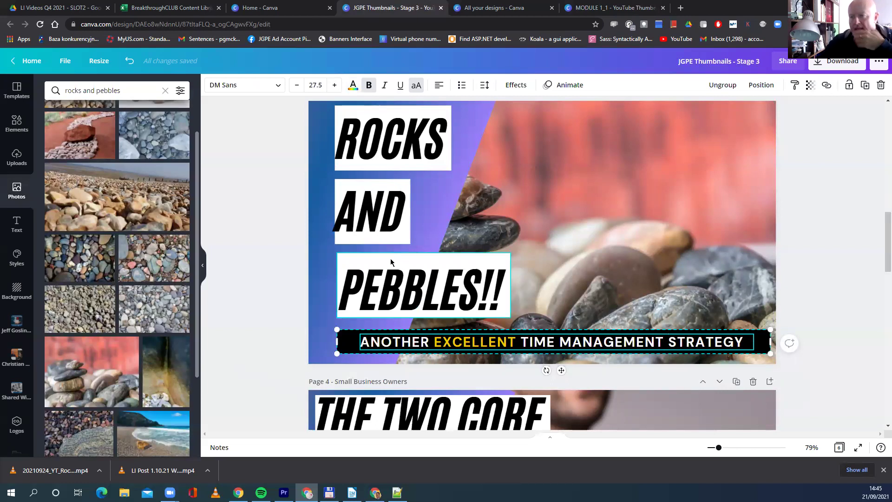
scroll(368, 286, down, 1)
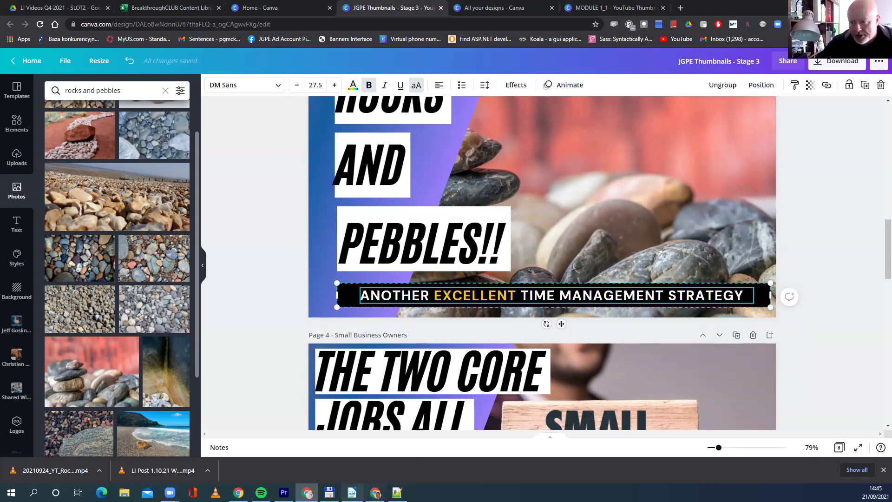
click(284, 493)
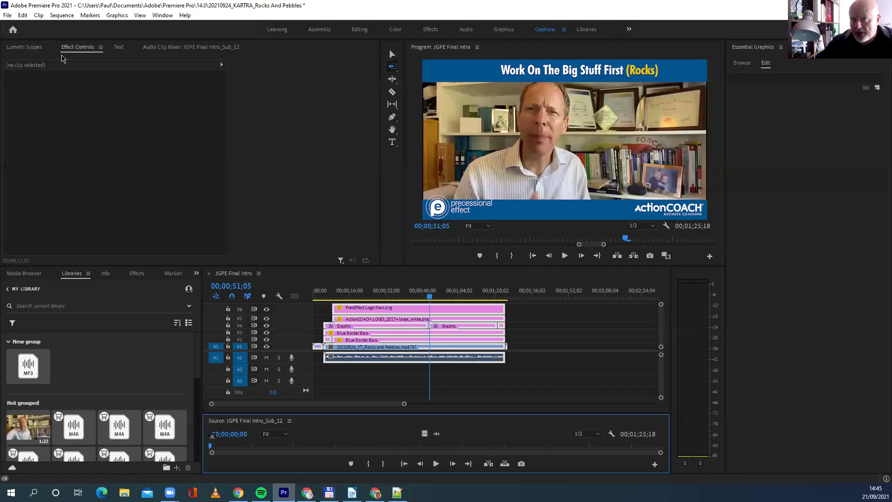
click(8, 16)
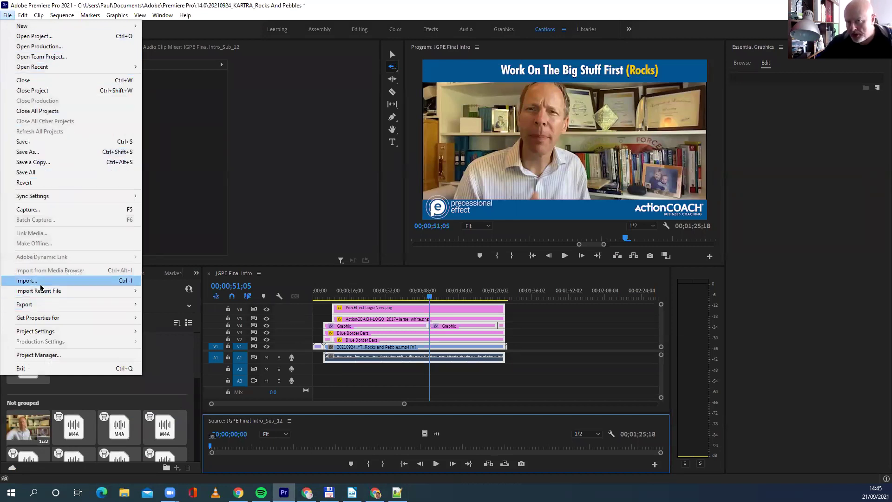
mouse_move(46, 293)
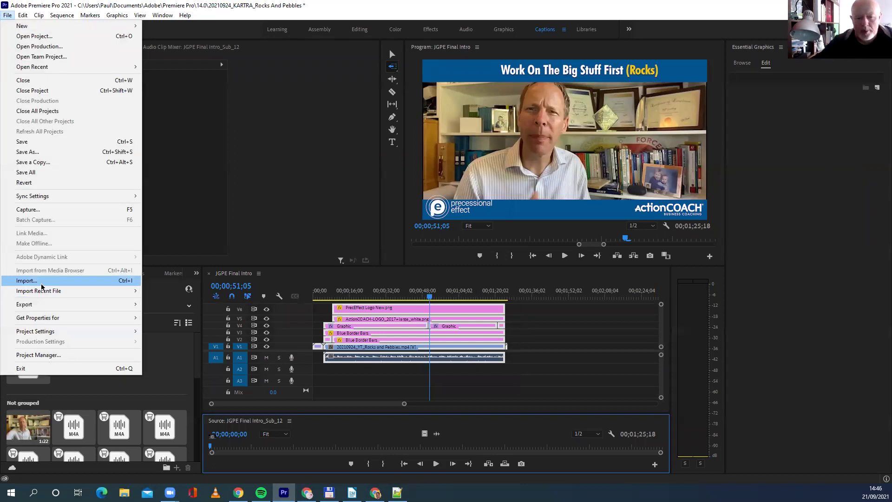
click(41, 283)
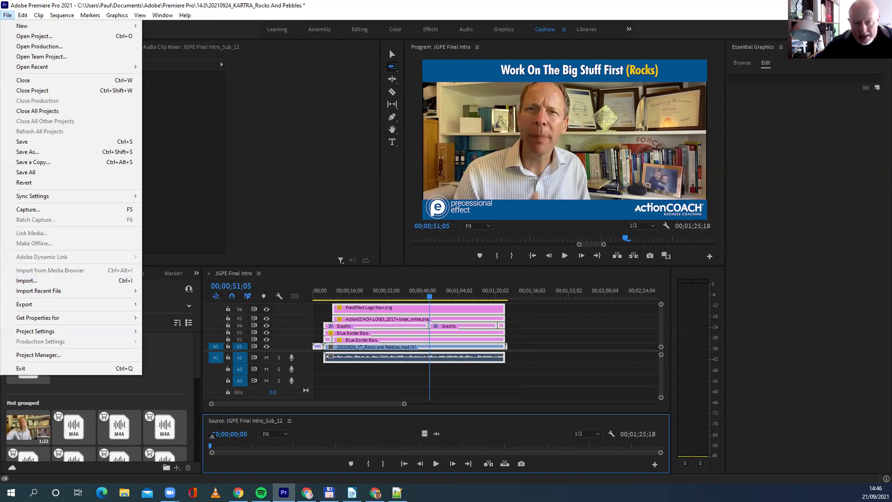
Step: Switch to the Rocks and Pebbles transcript in Notepad++ and remove the Speaker 1 labels before the (00:46) and (00:01) timestamps
key(alt+Tab)
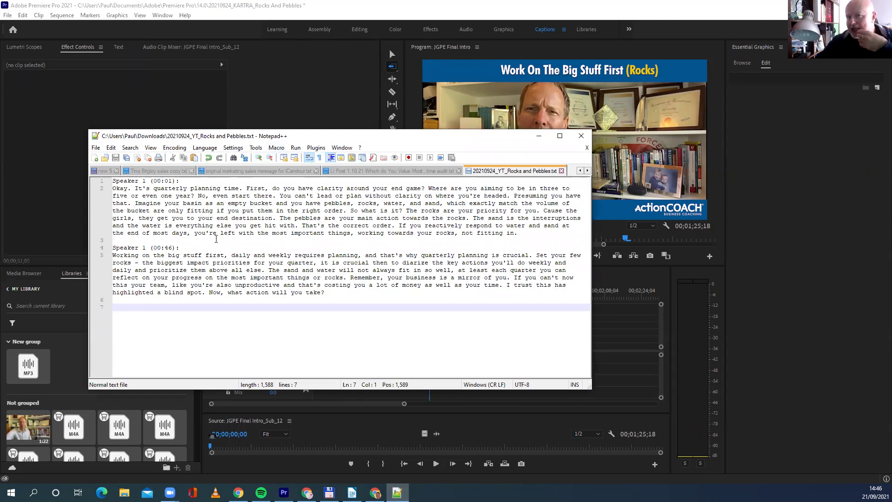
drag(151, 250, 90, 248)
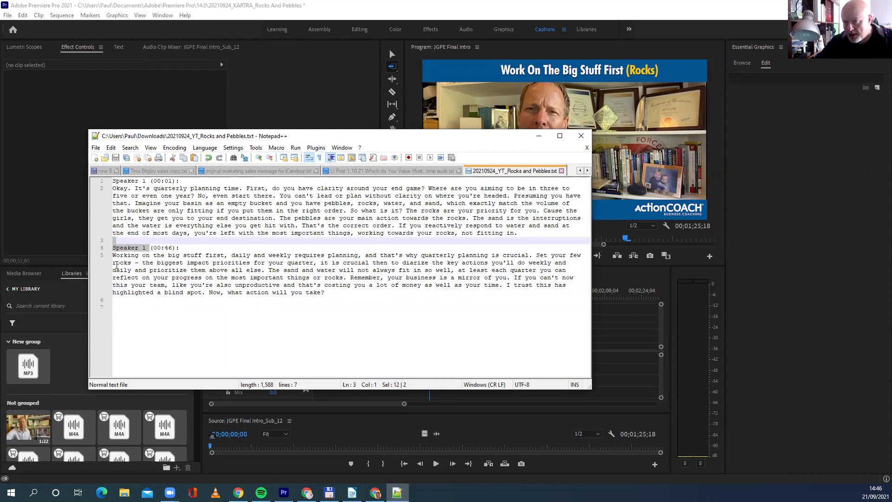
key(Delete)
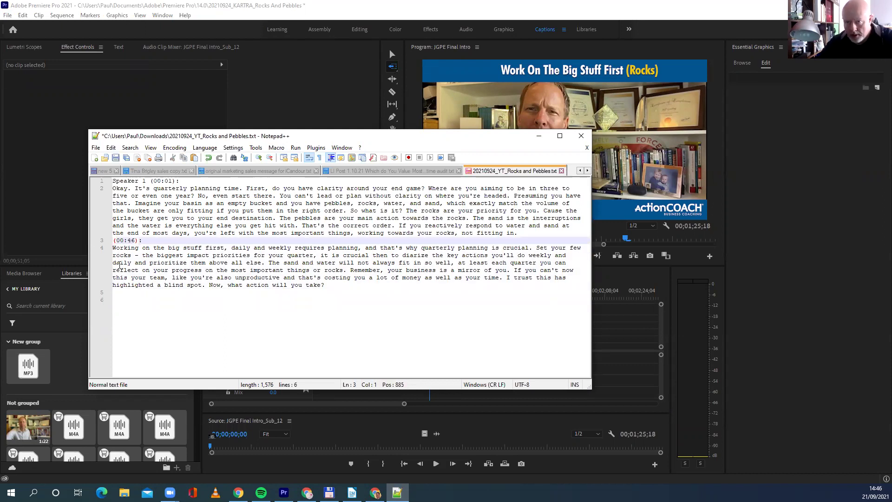
key(Return)
drag(150, 181, 89, 182)
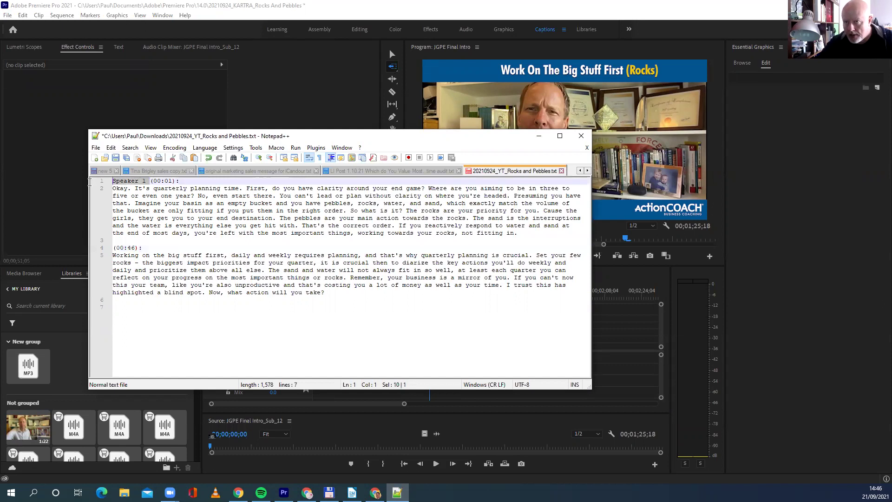
key(Delete)
key(Return)
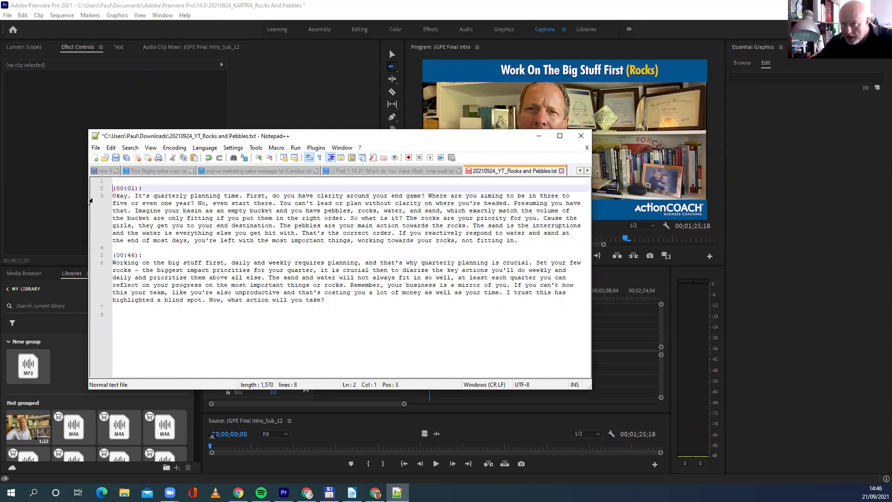
key(BackSpace)
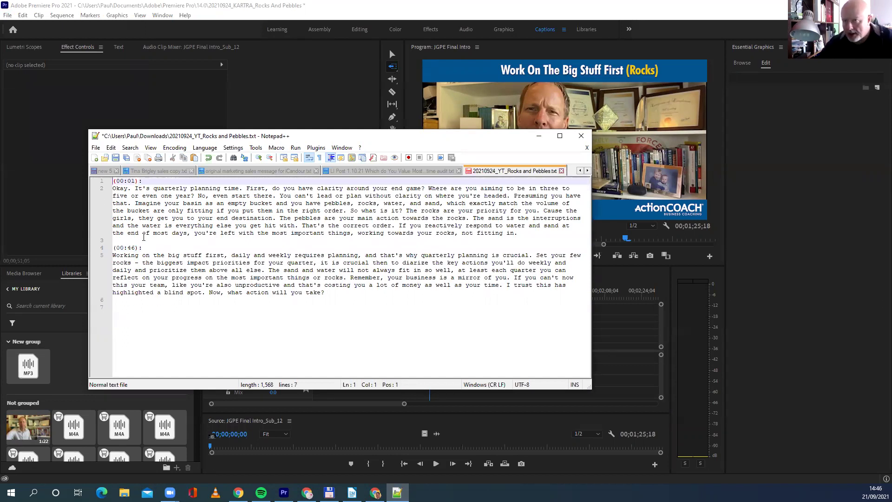
Step: Save the transcript file and select its whole text from the (00:01) timestamp to the closing question
click(96, 147)
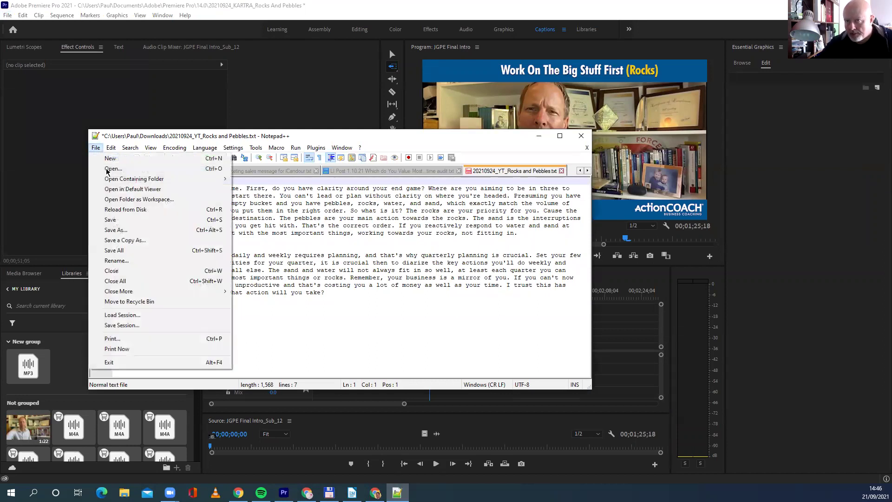
click(123, 219)
click(258, 315)
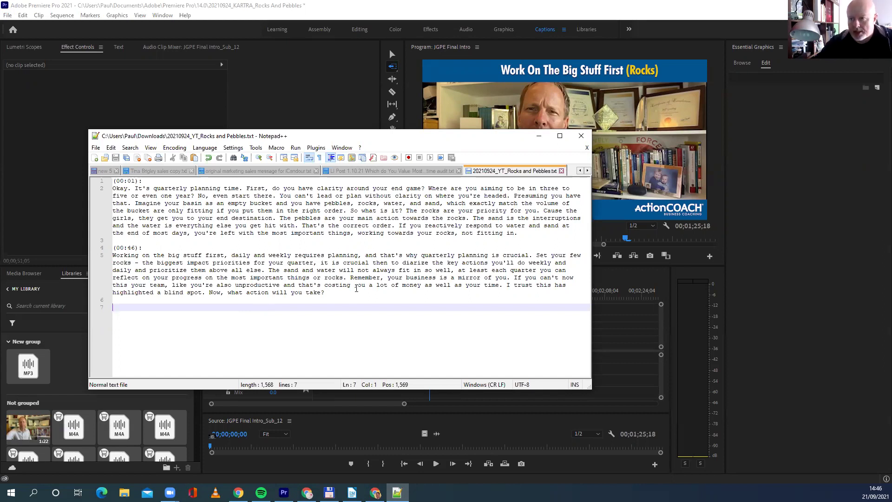
drag(336, 298, 107, 173)
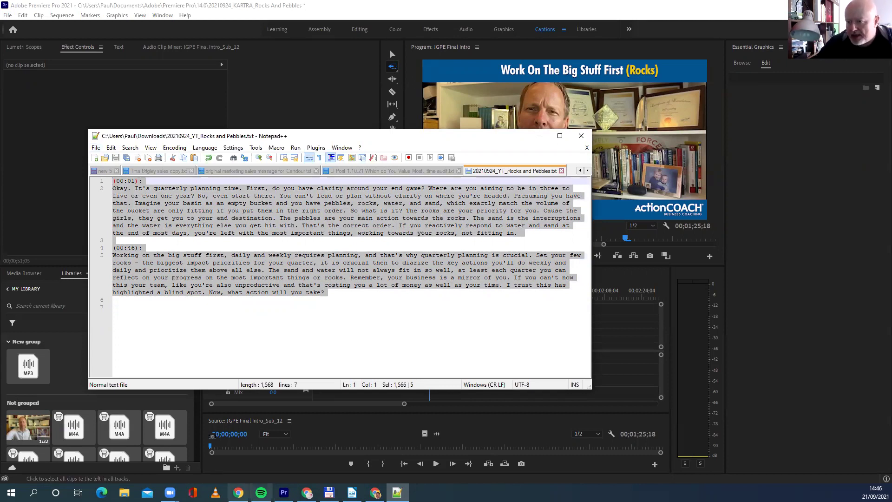
Step: Switch to the Video Formatting Checklist in LibreOffice Writer, review the Output Format 1 instructions for YouTube, and return to the document's beginning
click(352, 493)
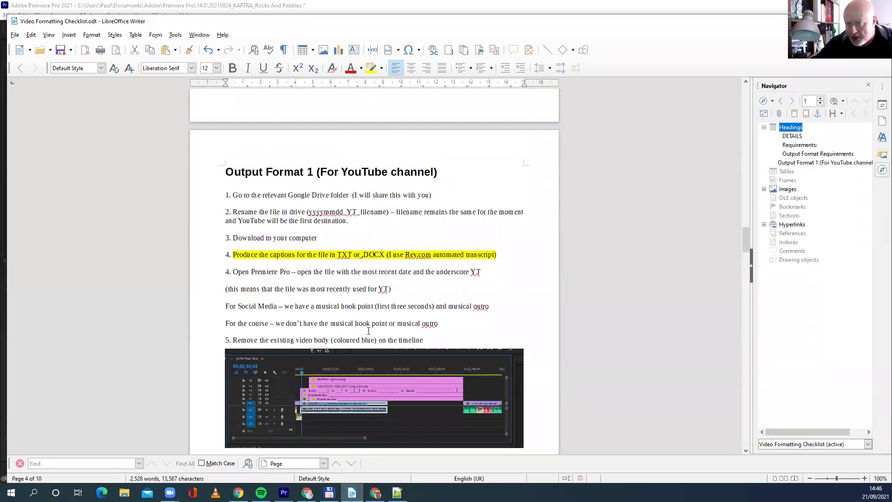
scroll(57, 390, up, 1)
scroll(58, 390, down, 3)
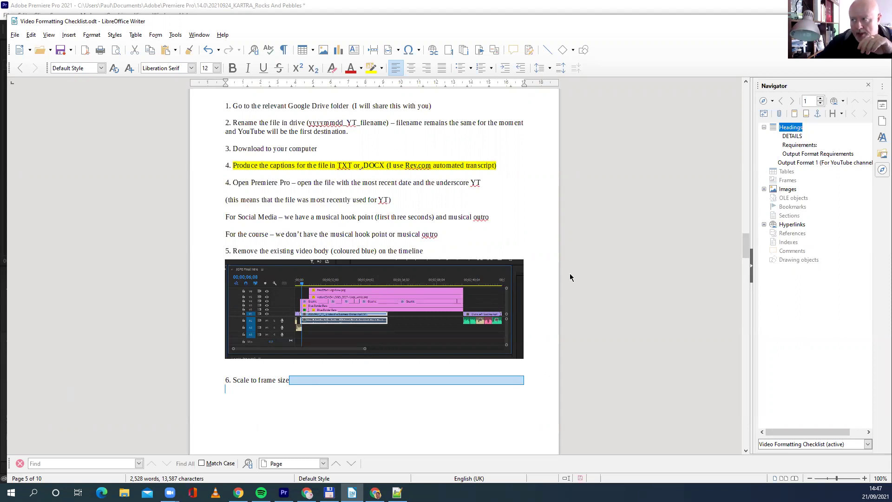
drag(747, 253, 763, 52)
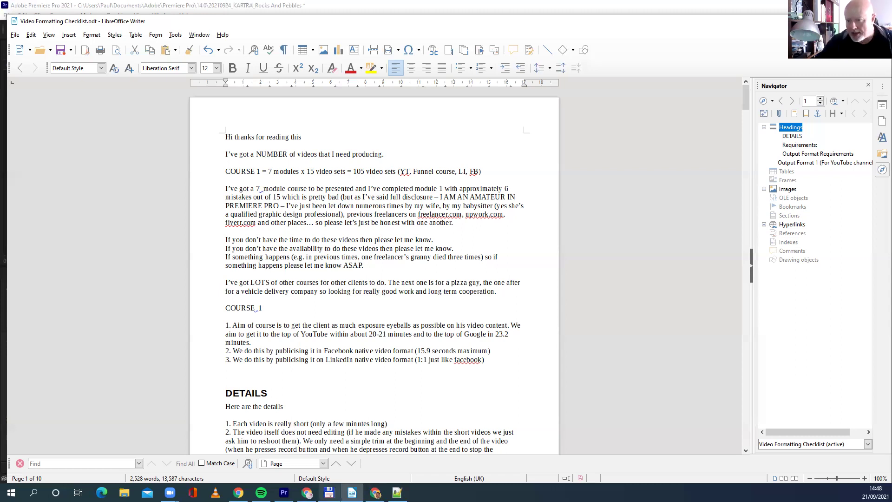
Step: Switch back to Canva in the browser and review the page 3 thumbnail alongside the Module 2_2_3 page
click(307, 493)
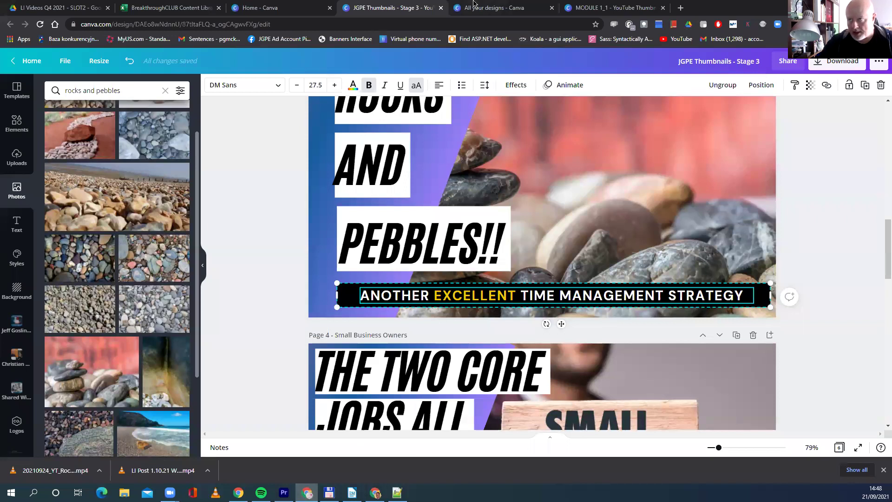
scroll(548, 238, up, 2)
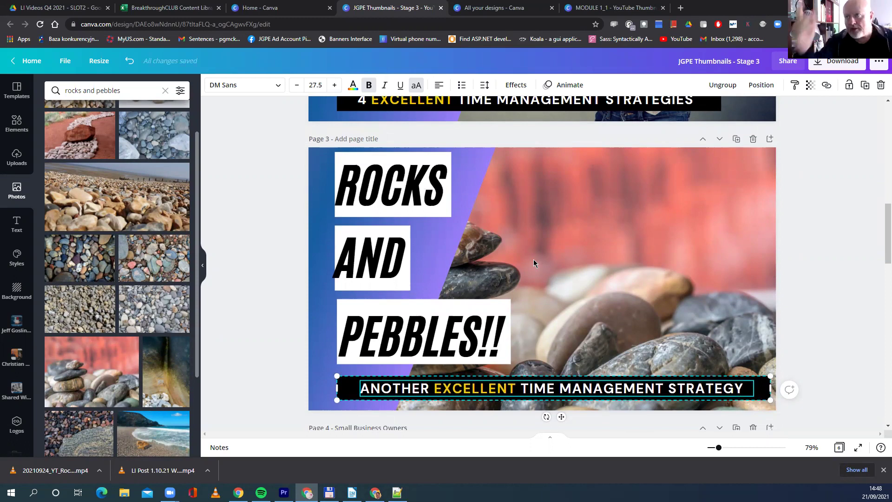
click(640, 10)
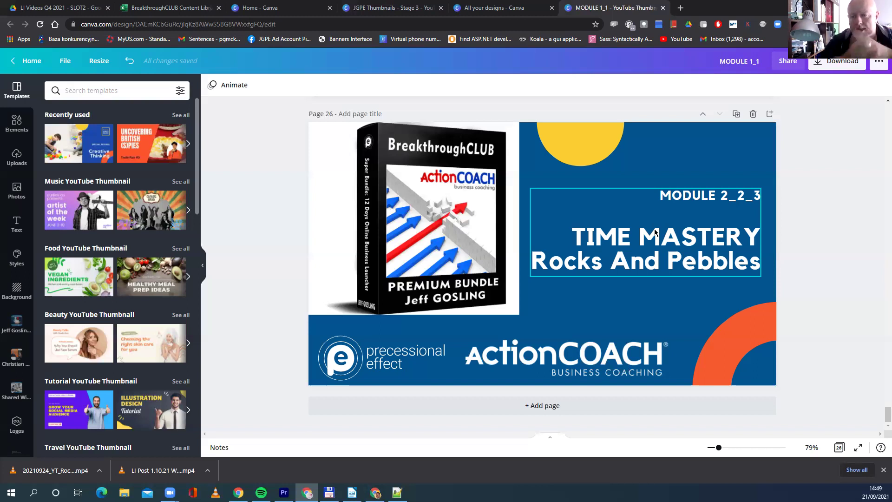
click(385, 15)
Step: Open the JGPE LinkedIn Post and FB Quotes design from the Canva home page and examine its first two pages
click(281, 10)
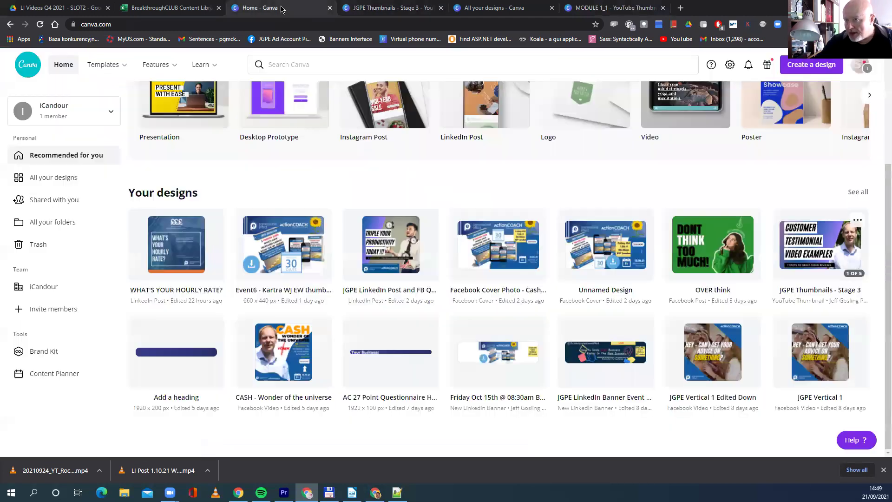
scroll(418, 358, up, 2)
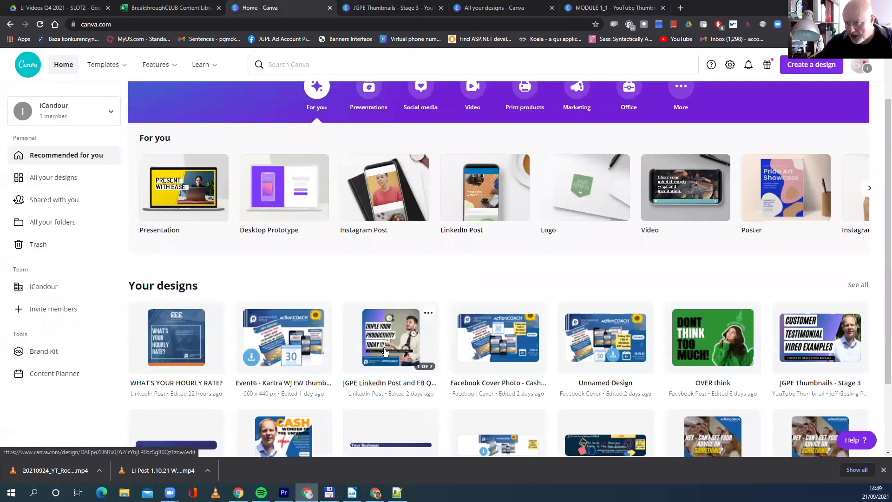
click(384, 349)
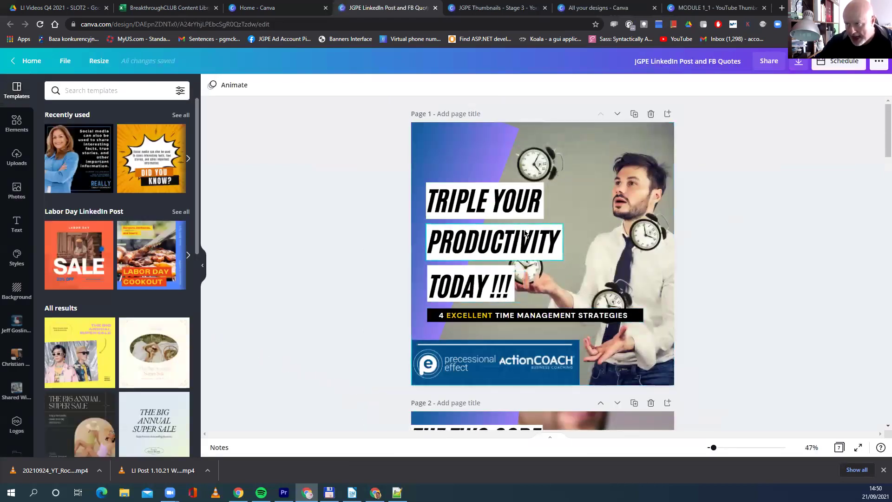
scroll(580, 217, down, 6)
scroll(547, 333, up, 3)
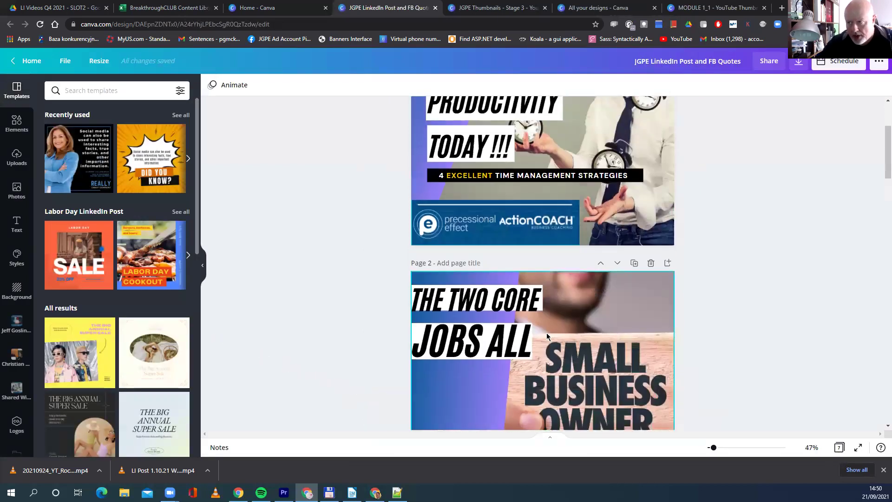
scroll(546, 333, up, 3)
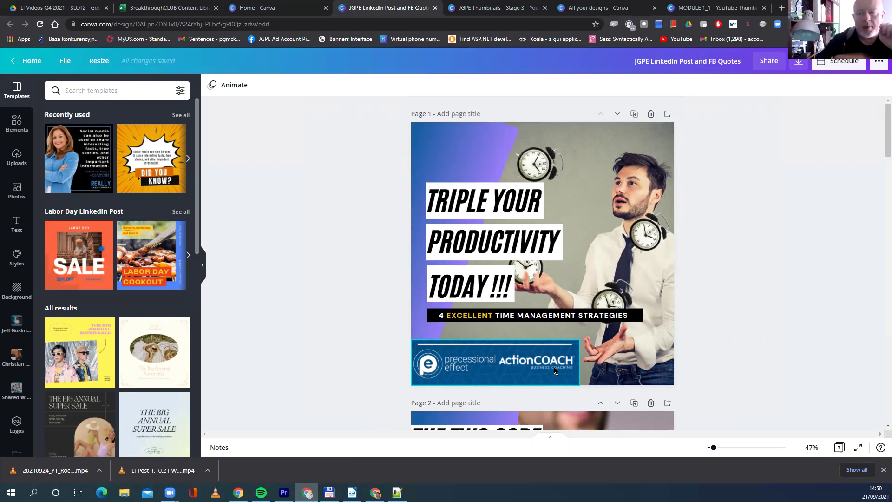
Step: Open the Precessional Effect website (preceffect.kartra.com) in a new browser tab and examine the BreakthroughCLUB price among the three clubs
click(782, 9)
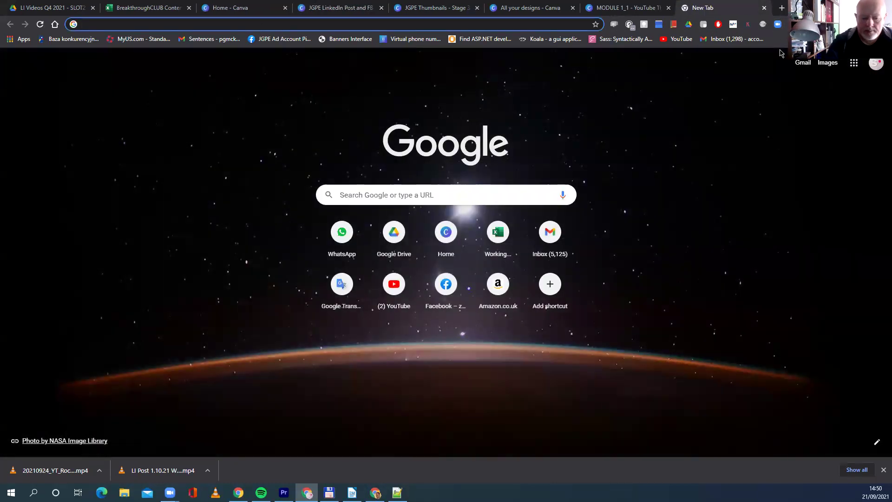
text(home)
key(Return)
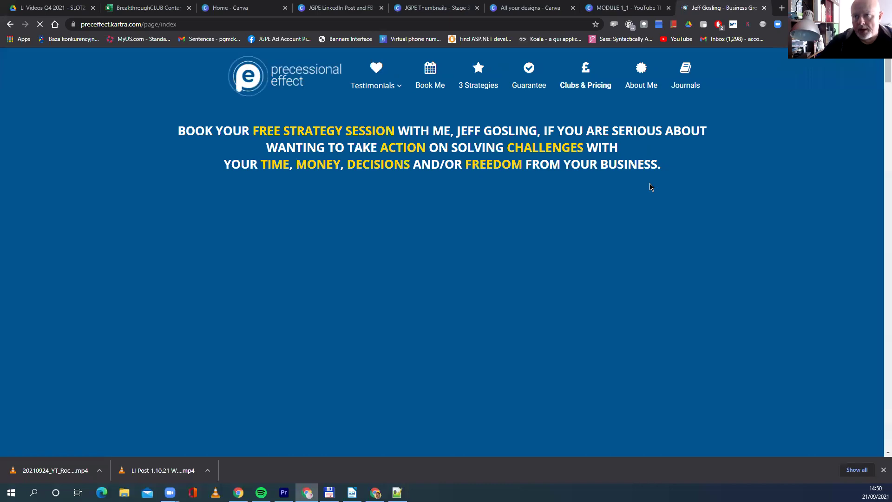
scroll(476, 220, down, 7)
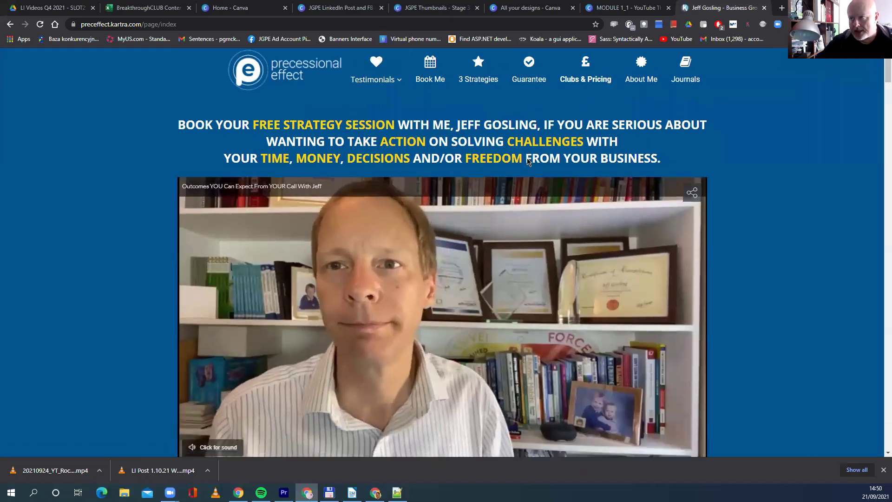
scroll(477, 219, down, 20)
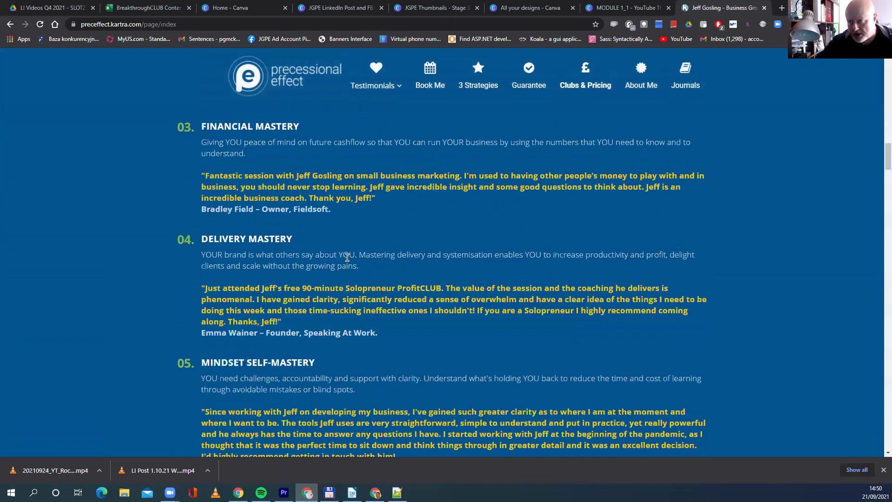
scroll(314, 277, down, 20)
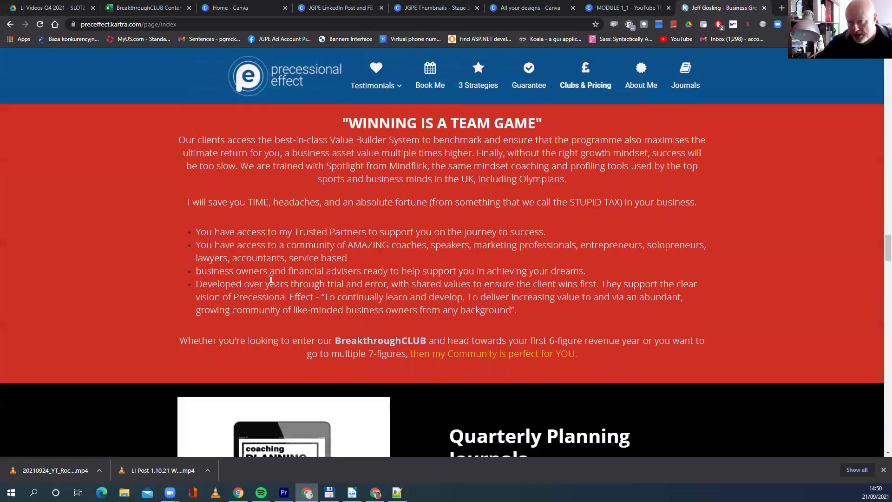
scroll(260, 299, down, 20)
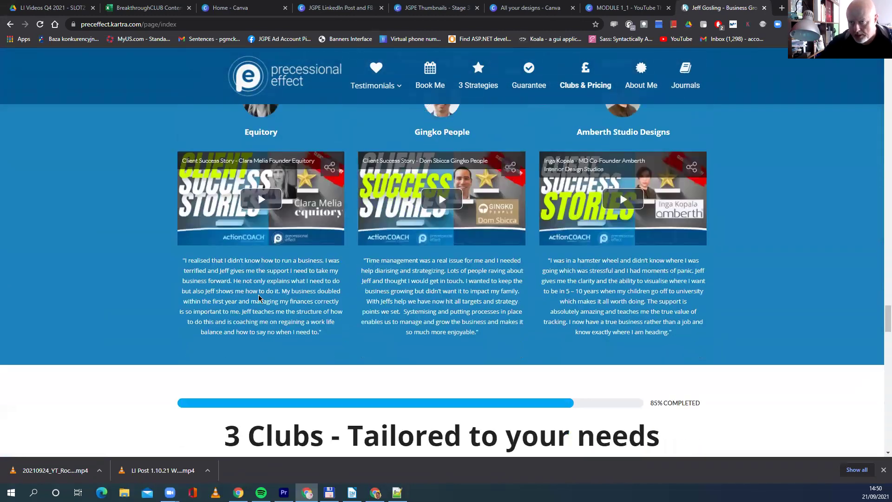
scroll(260, 299, down, 2)
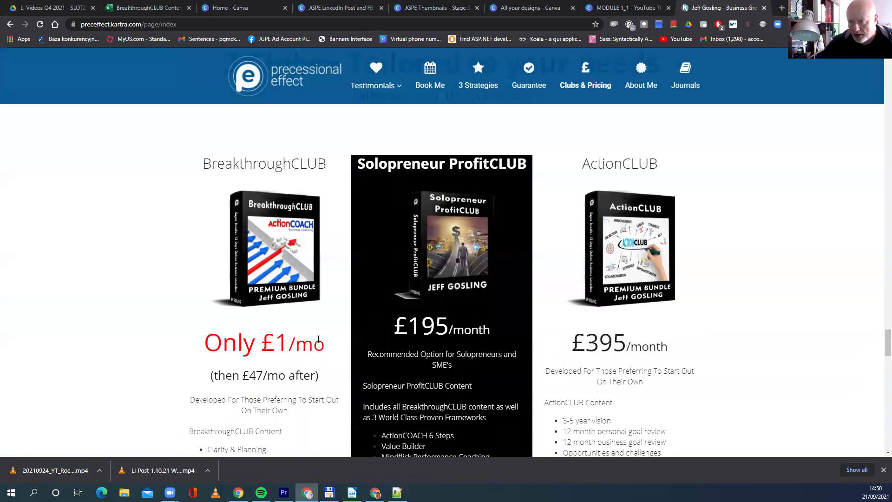
drag(327, 346, 204, 347)
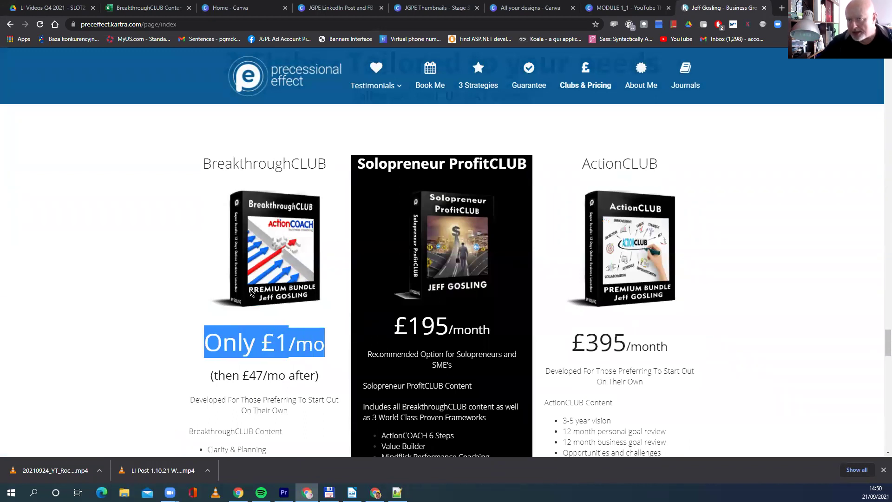
scroll(235, 351, up, 3)
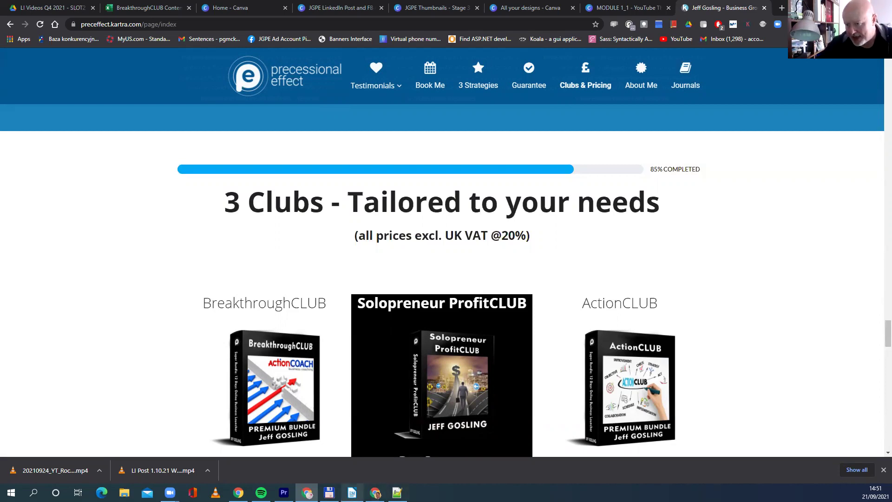
Step: Switch back to the Video Formatting Checklist in LibreOffice Writer
click(352, 492)
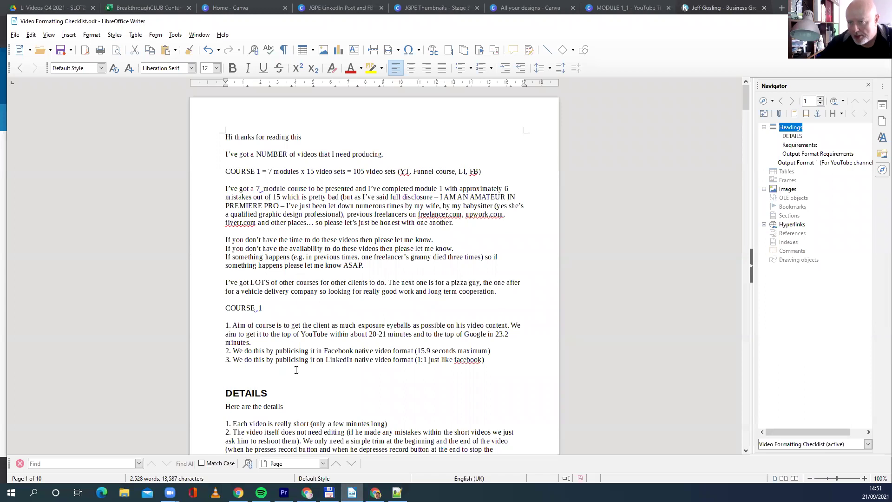